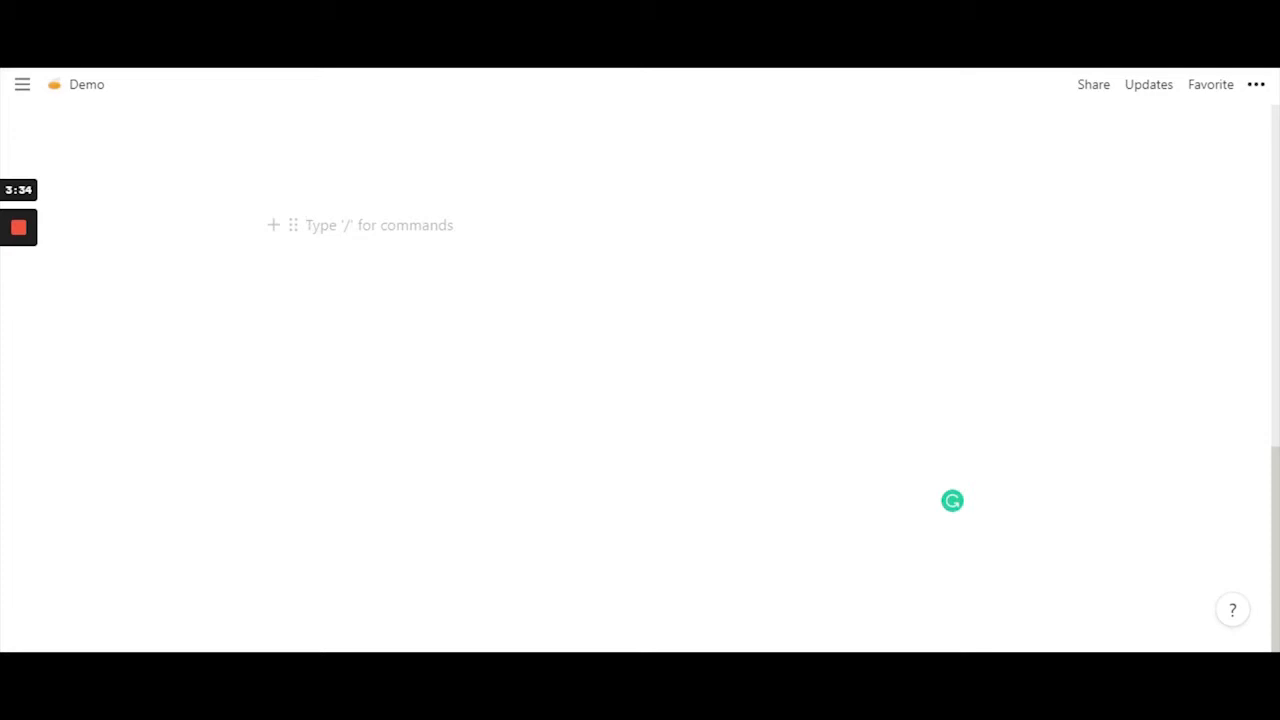
Insert an inline table database into the empty block on the Demo page.
text(/)
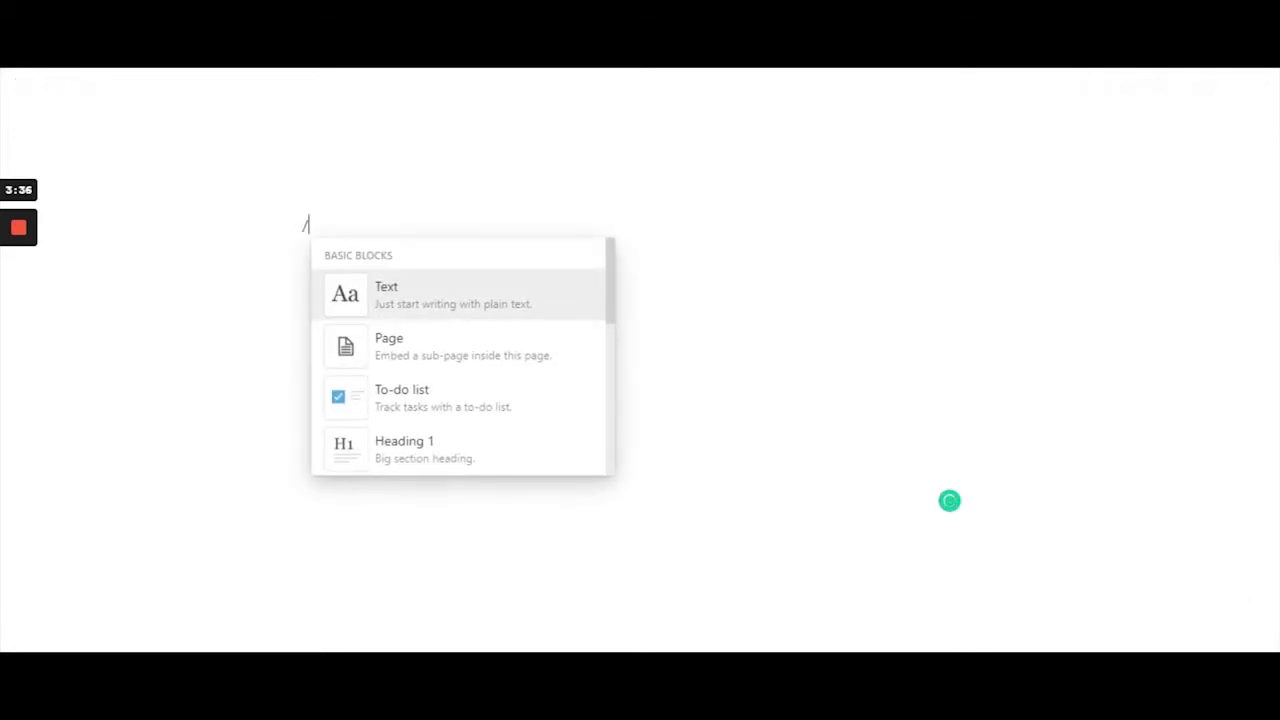
text(table)
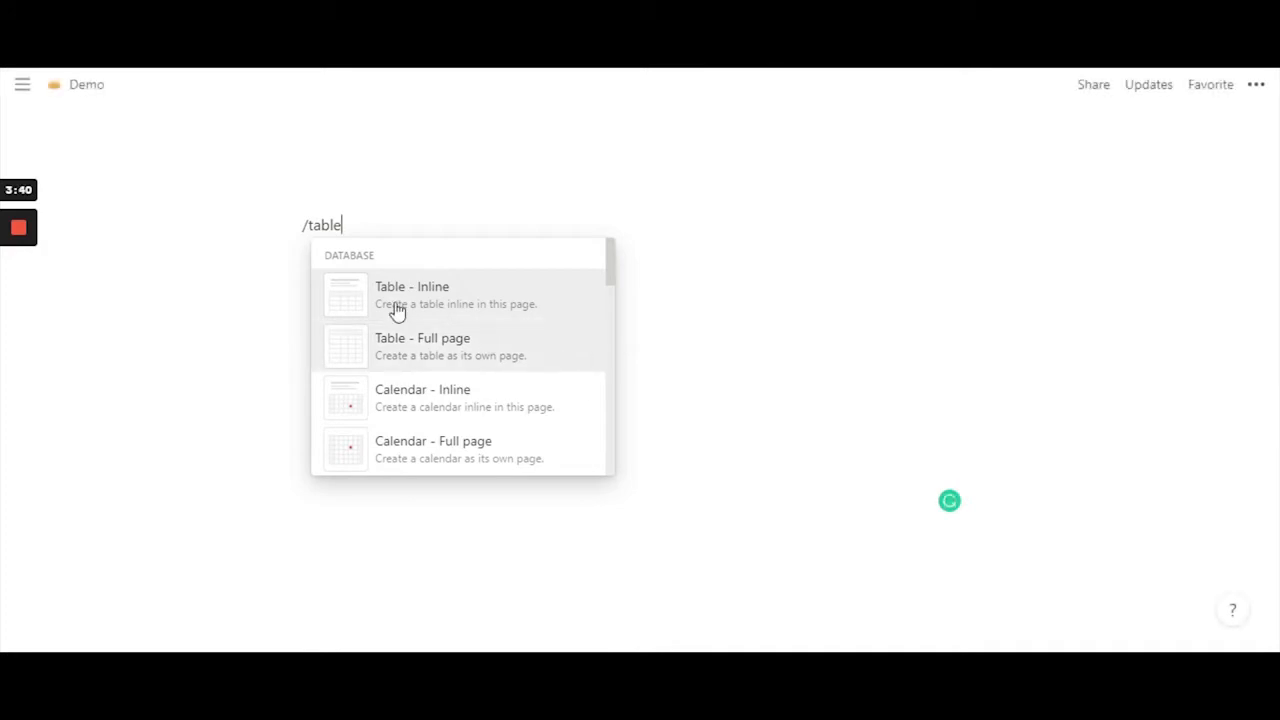
mouse_move(444, 308)
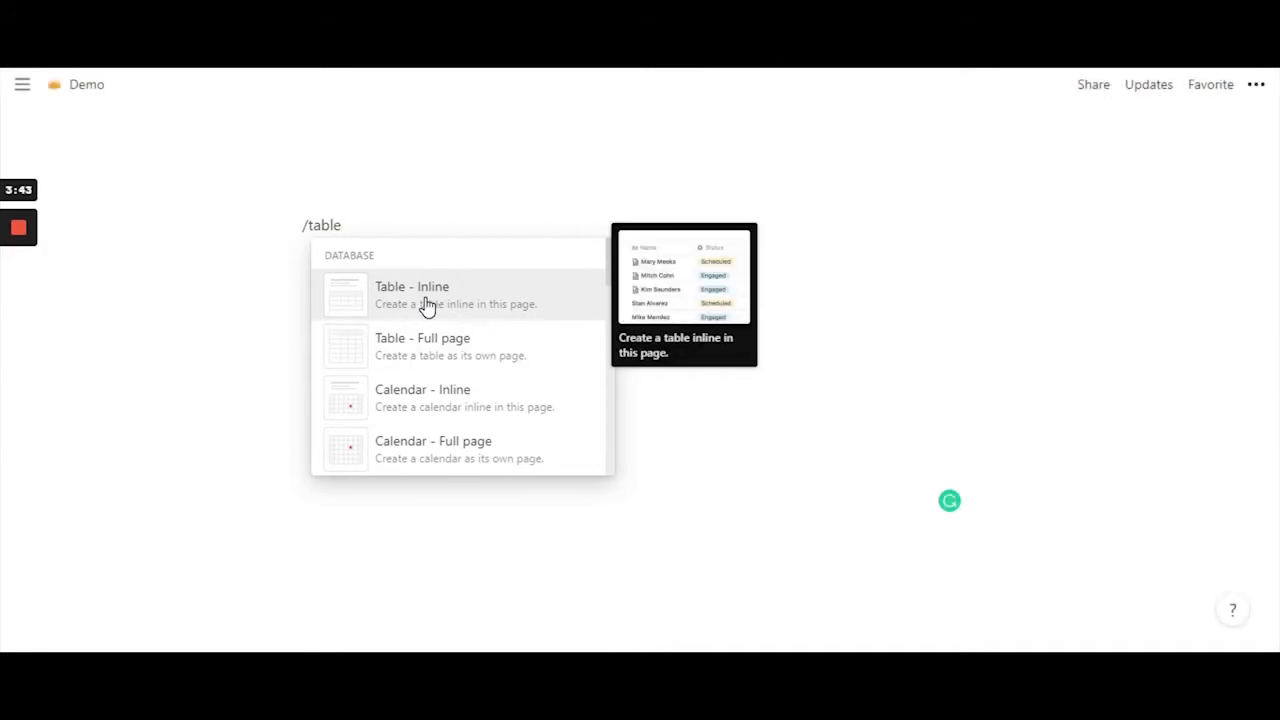
click(425, 303)
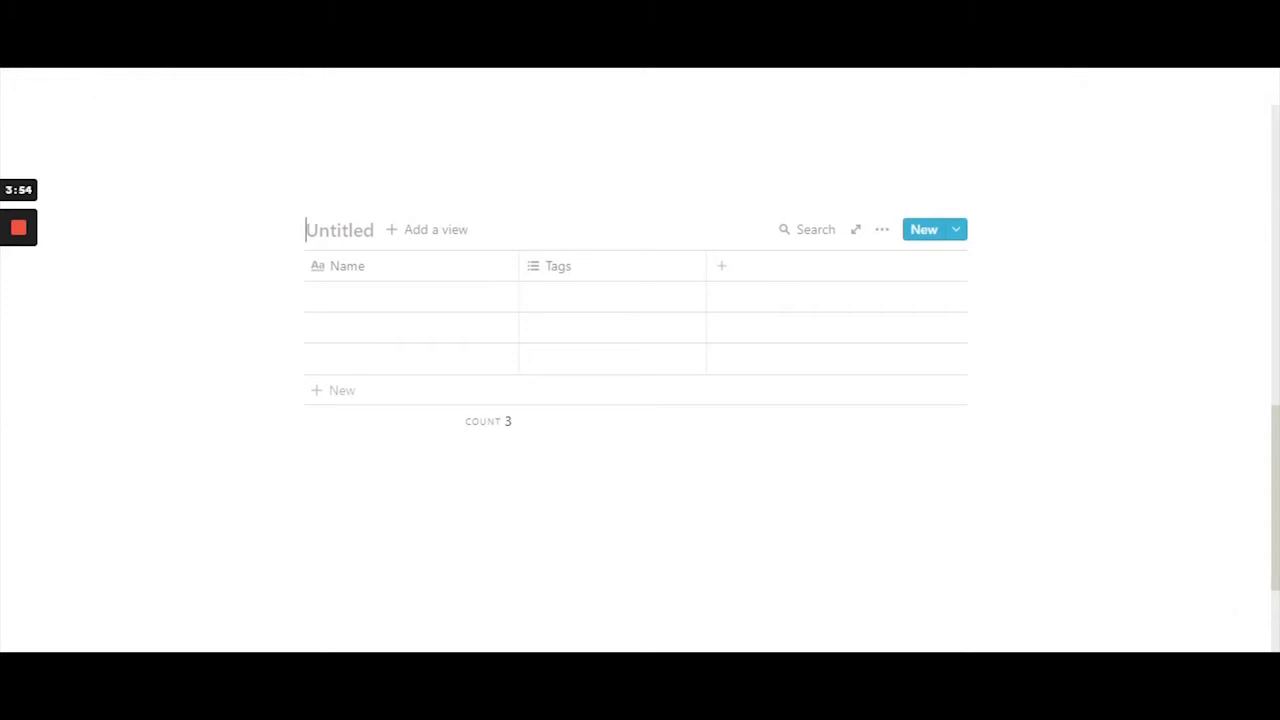
Title the new inline table RECIPES in capital letters.
text(Re)
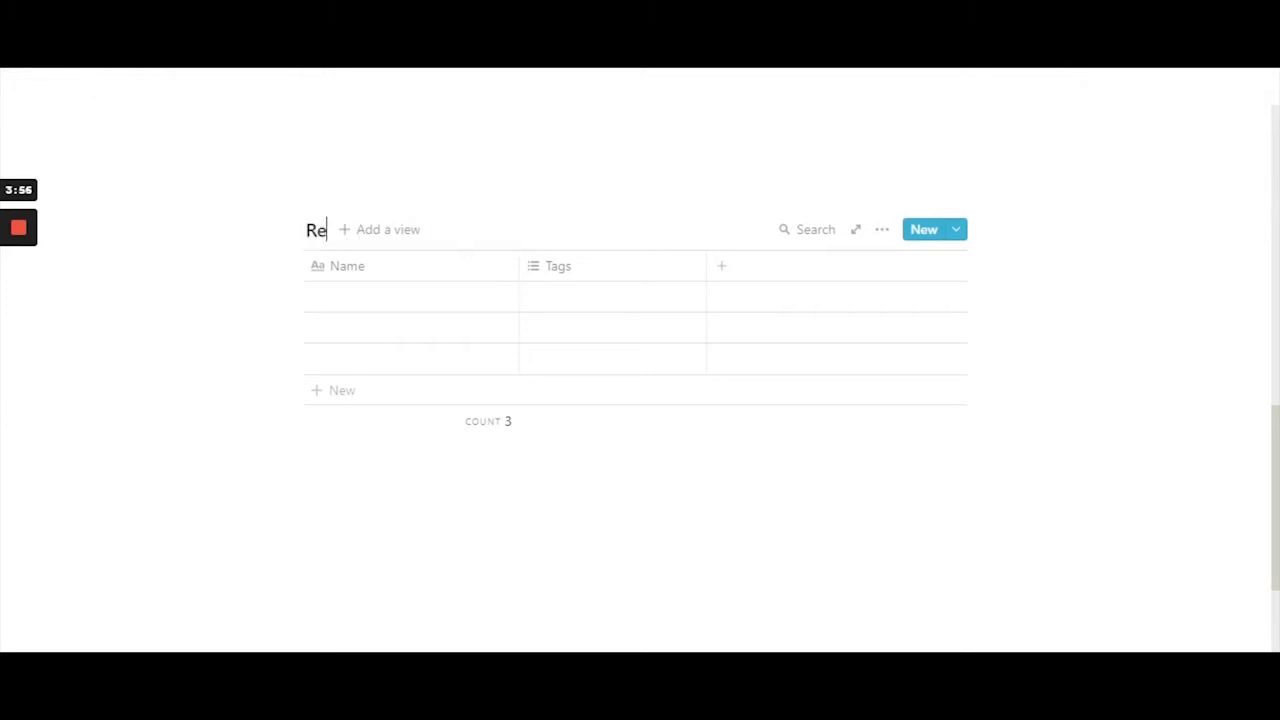
text(cipe)
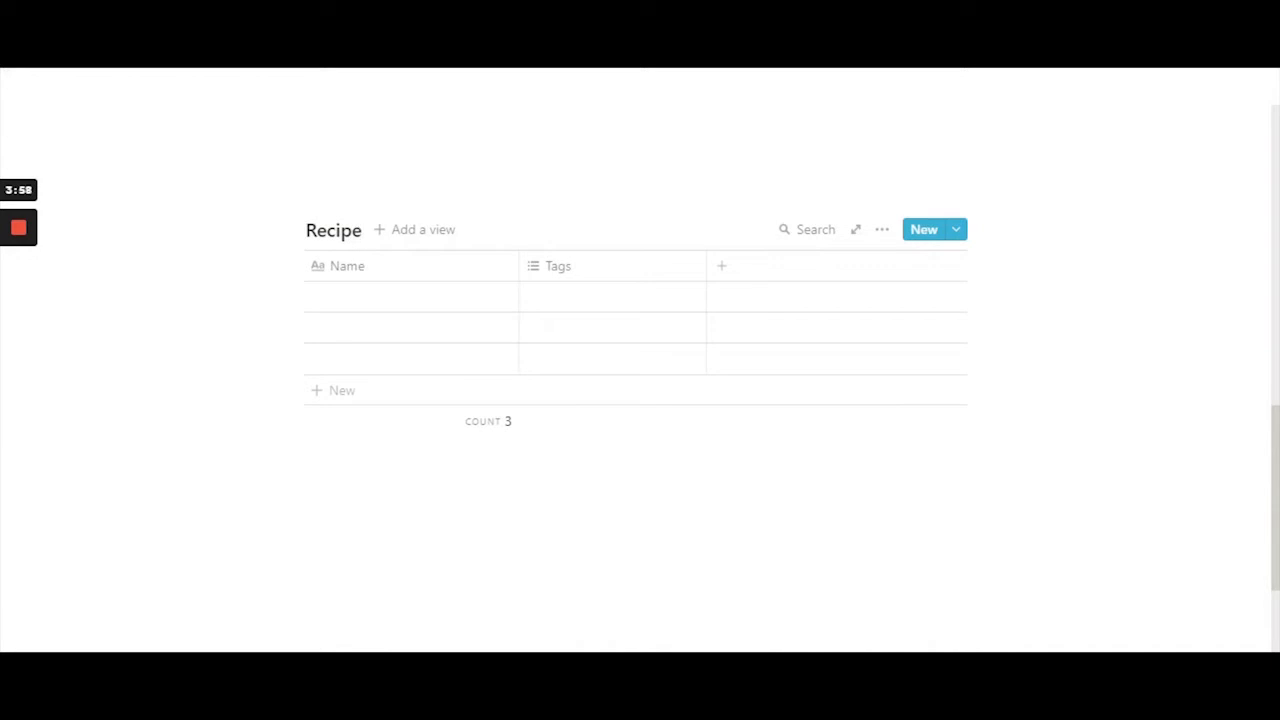
key(BackSpace)
key(BackSpace)
key(BackSpace)
key(BackSpace)
key(BackSpace)
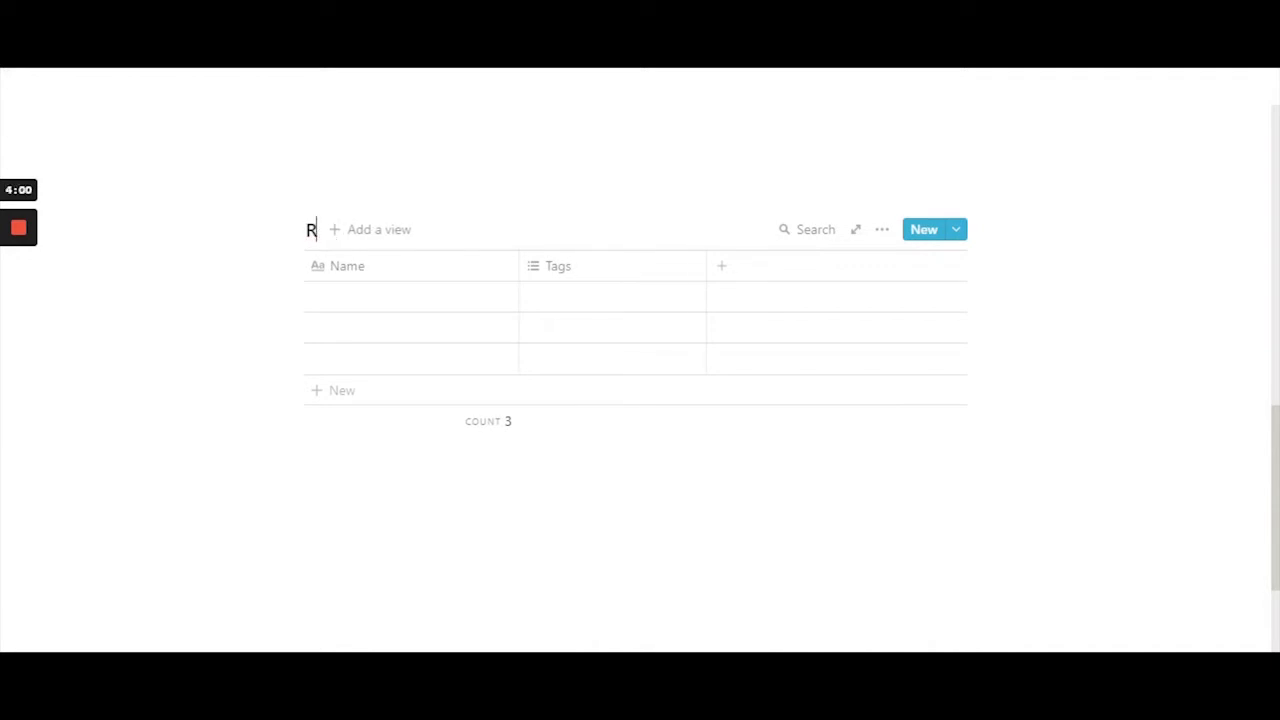
text(ECIPES)
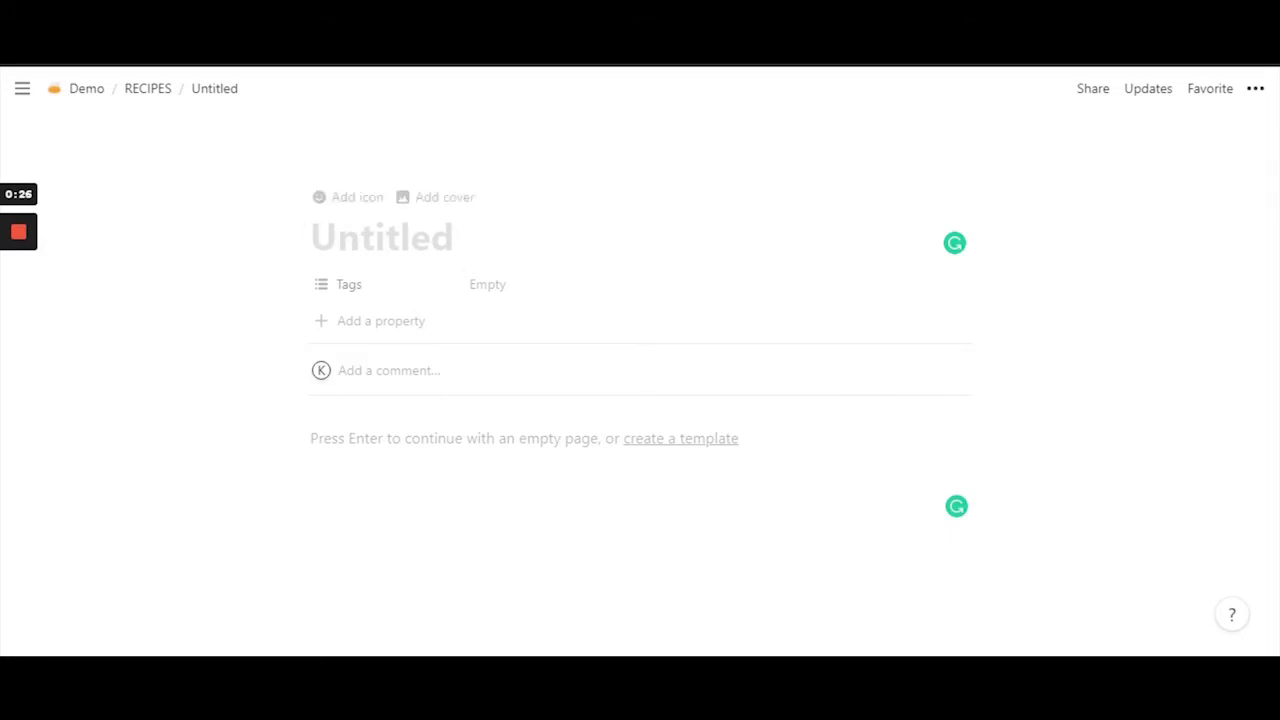
Open the first RECIPES row as a full page, create a template from it and show the template as a full page.
click(148, 92)
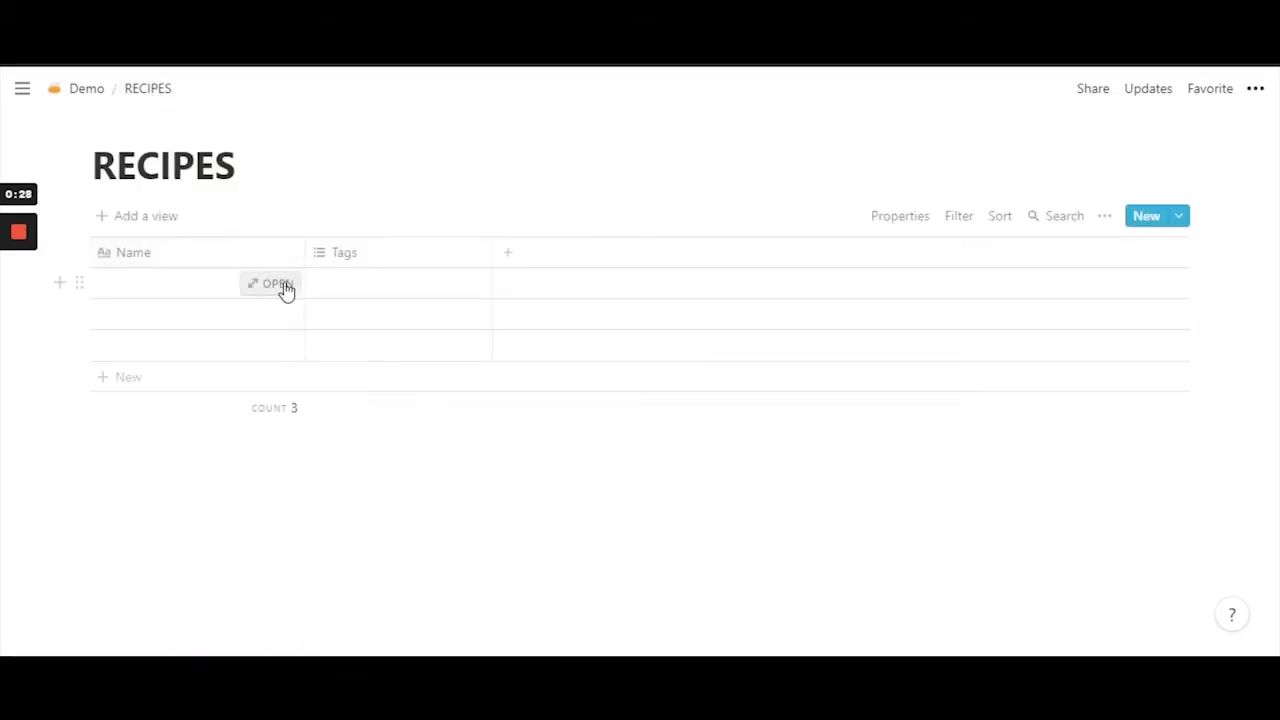
click(277, 292)
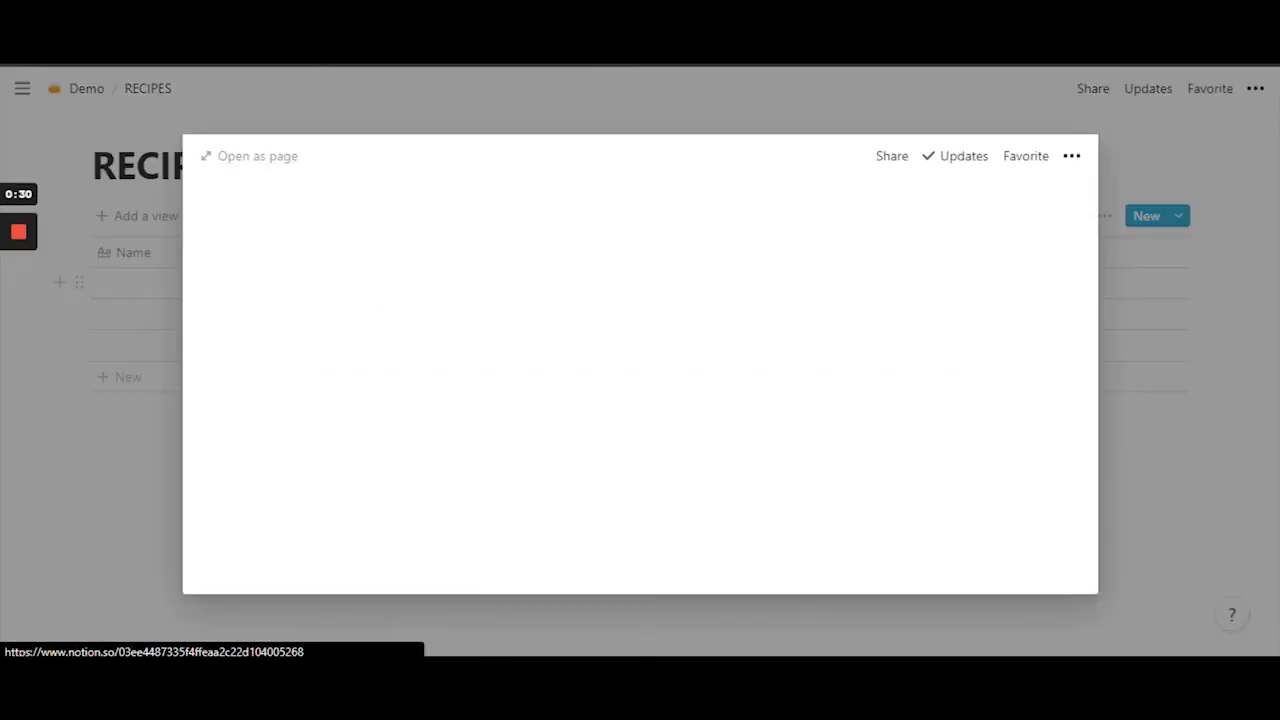
click(250, 156)
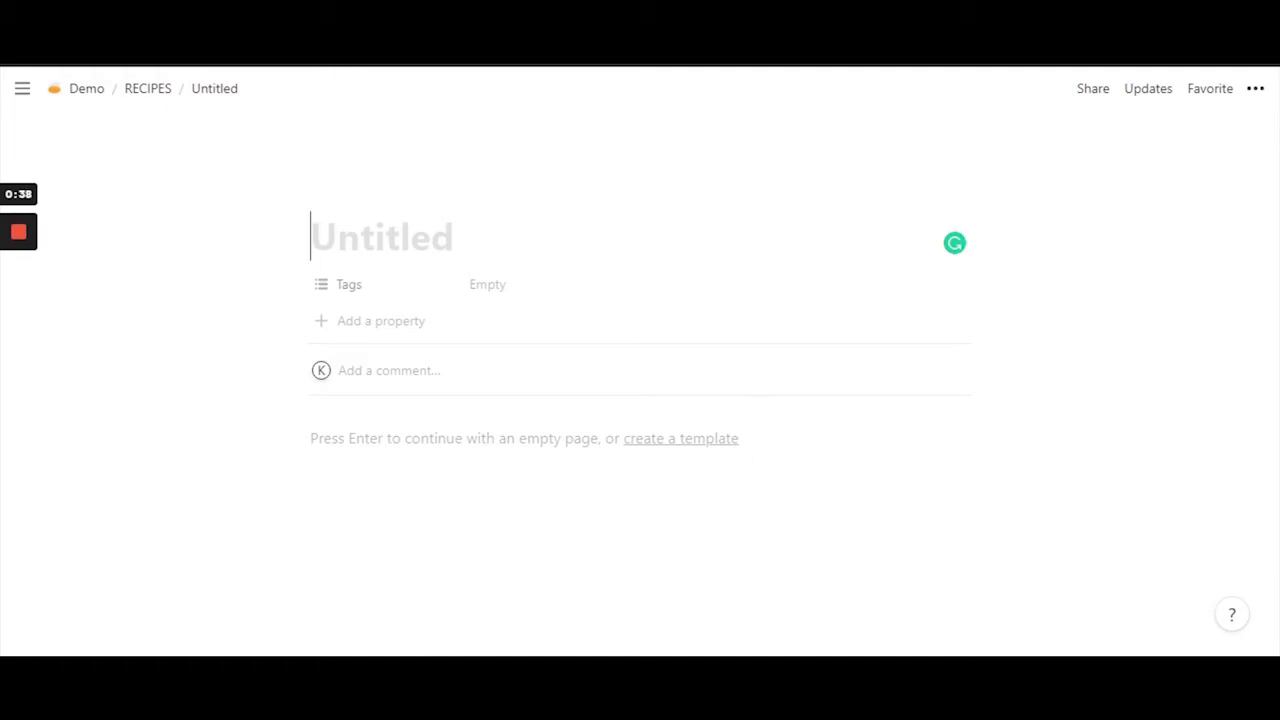
click(682, 450)
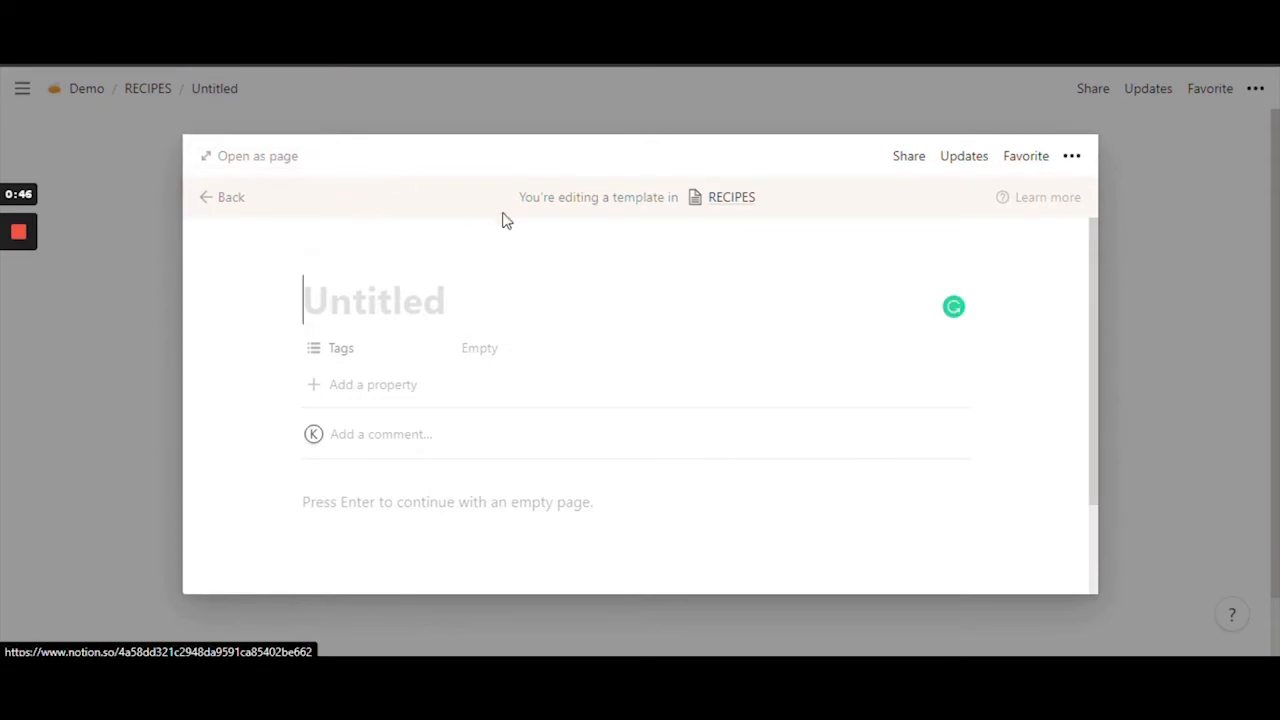
click(266, 160)
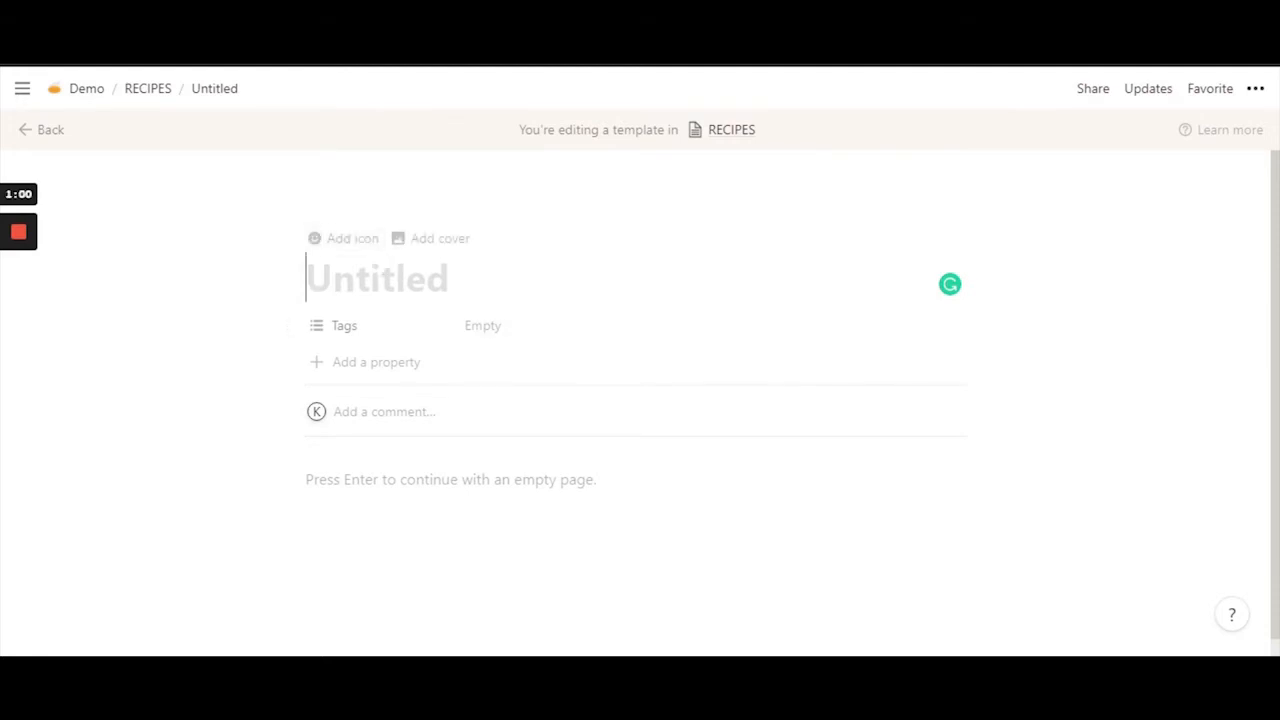
Name the new RECIPES template "RECIPES TEMPLATE".
text(REC)
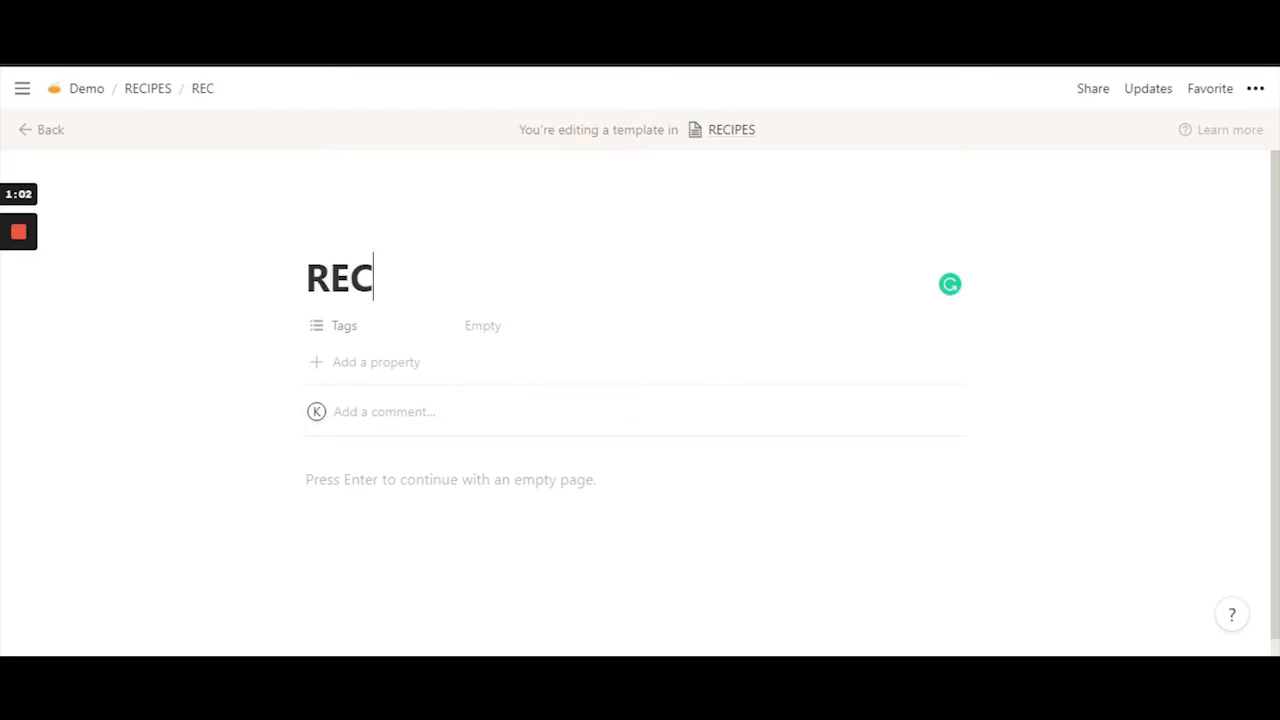
text(IPES T)
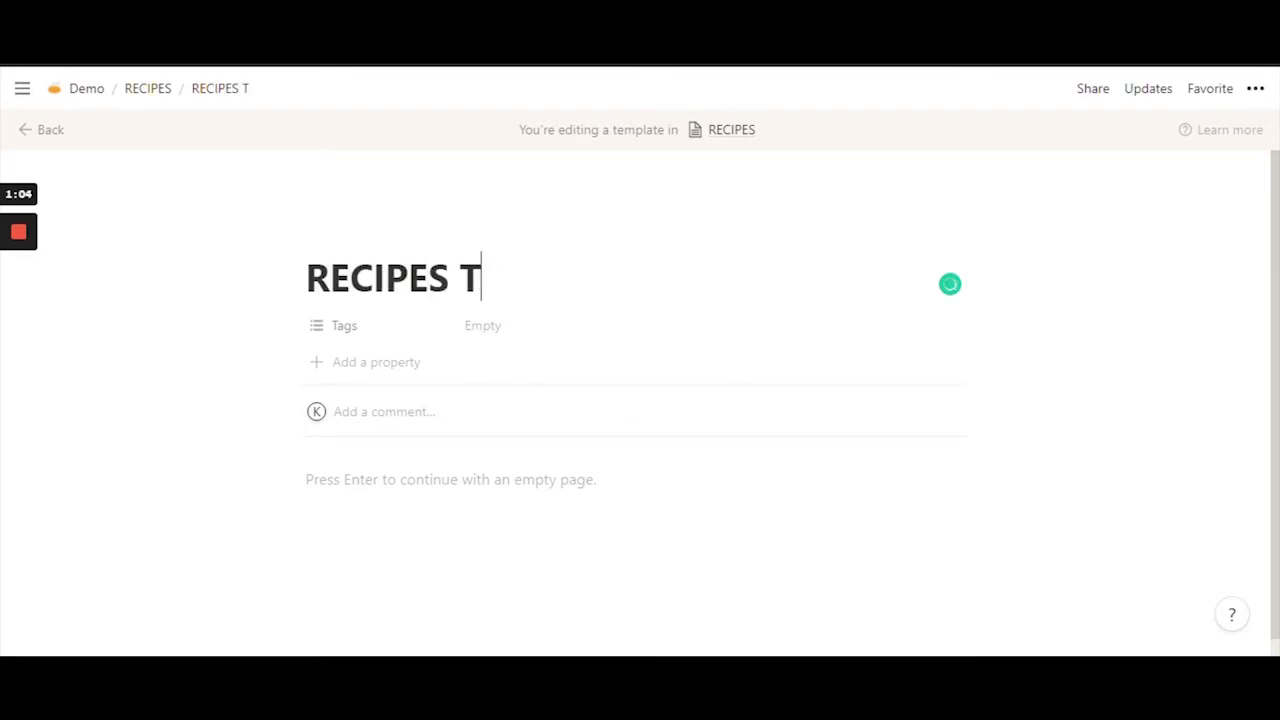
text(EMPLATE)
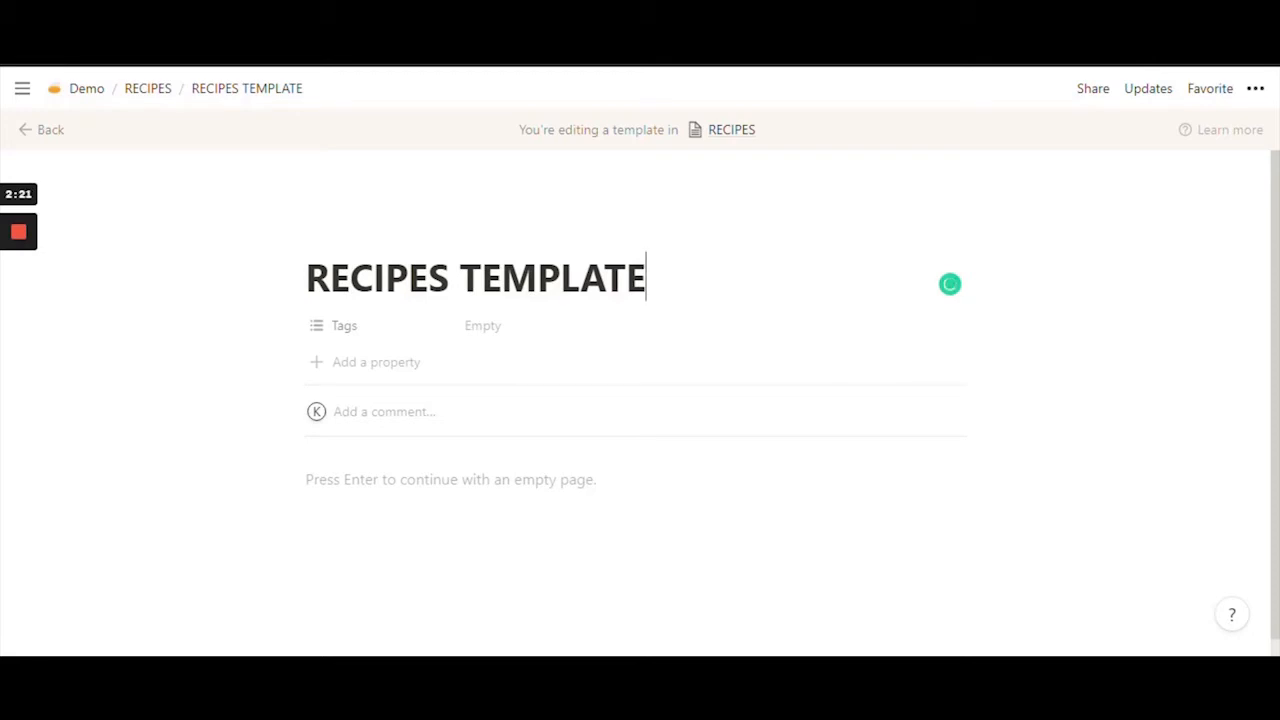
Change the template's Tags property type from Multi-select to Select.
click(370, 331)
mouse_move(378, 438)
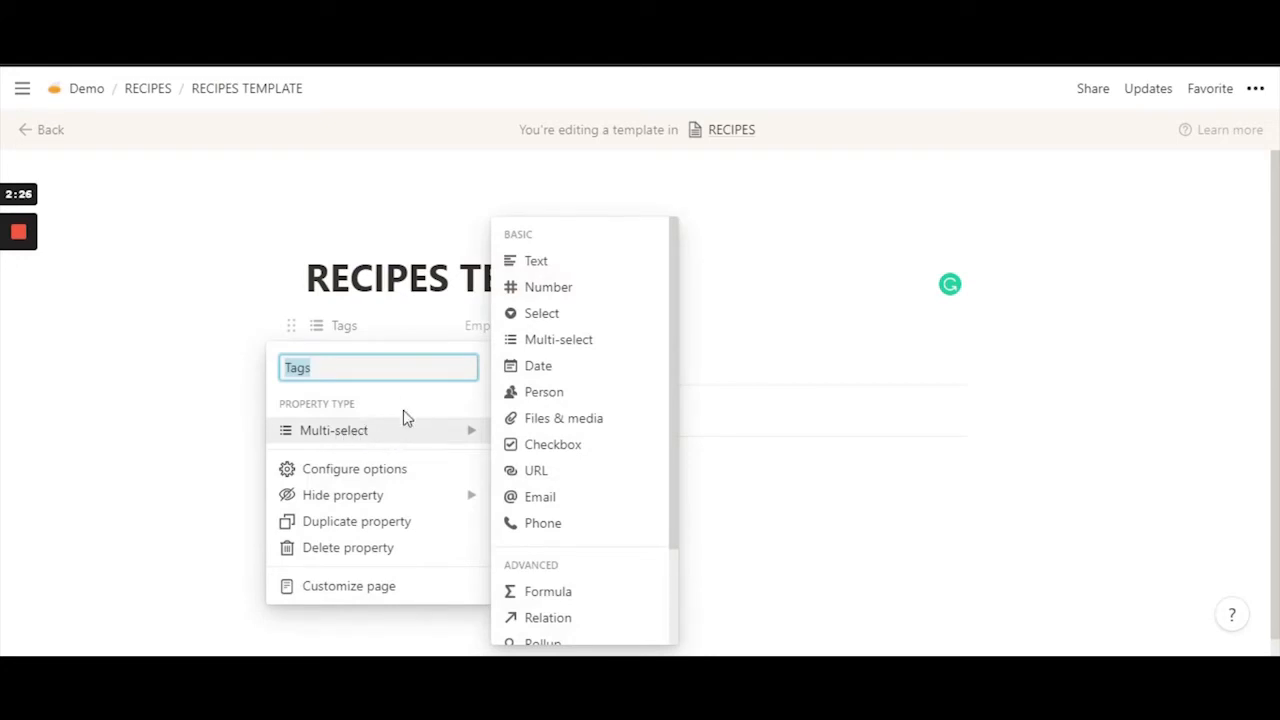
click(378, 335)
click(357, 340)
mouse_move(357, 431)
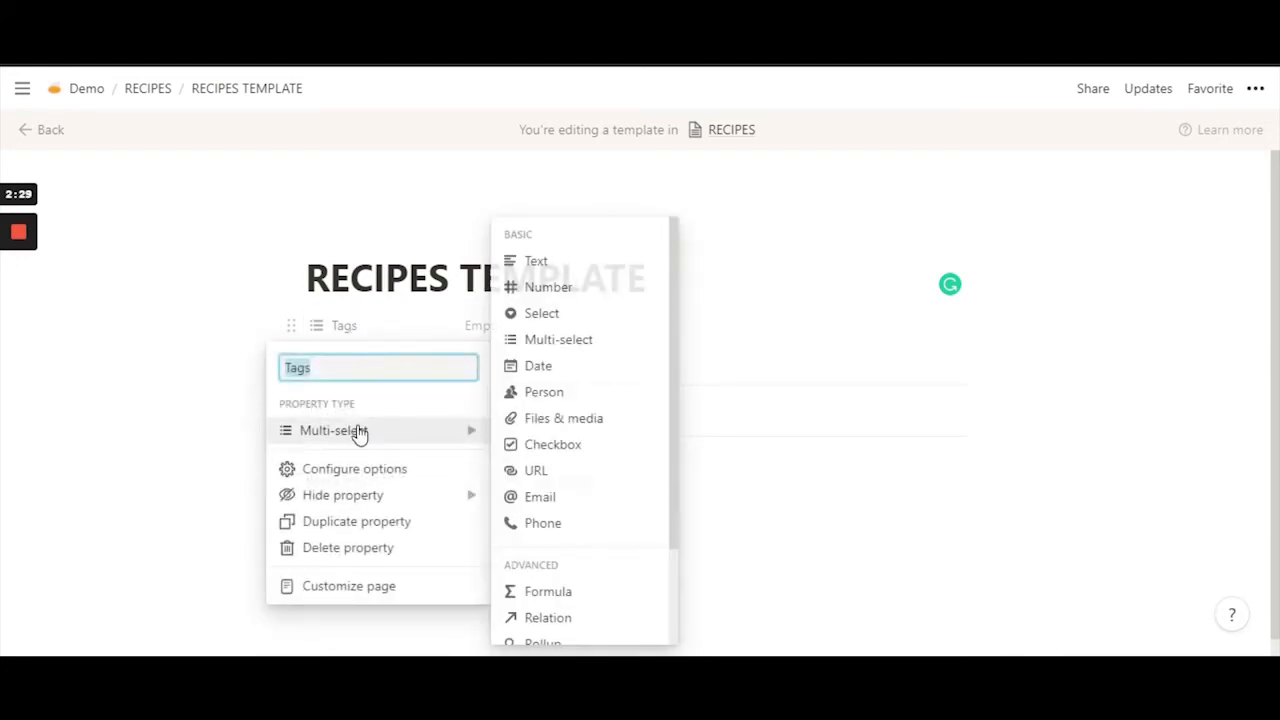
click(576, 314)
Rename the Tags property to Interval and correct the template title to "RECIPE TEMPLATE".
click(340, 325)
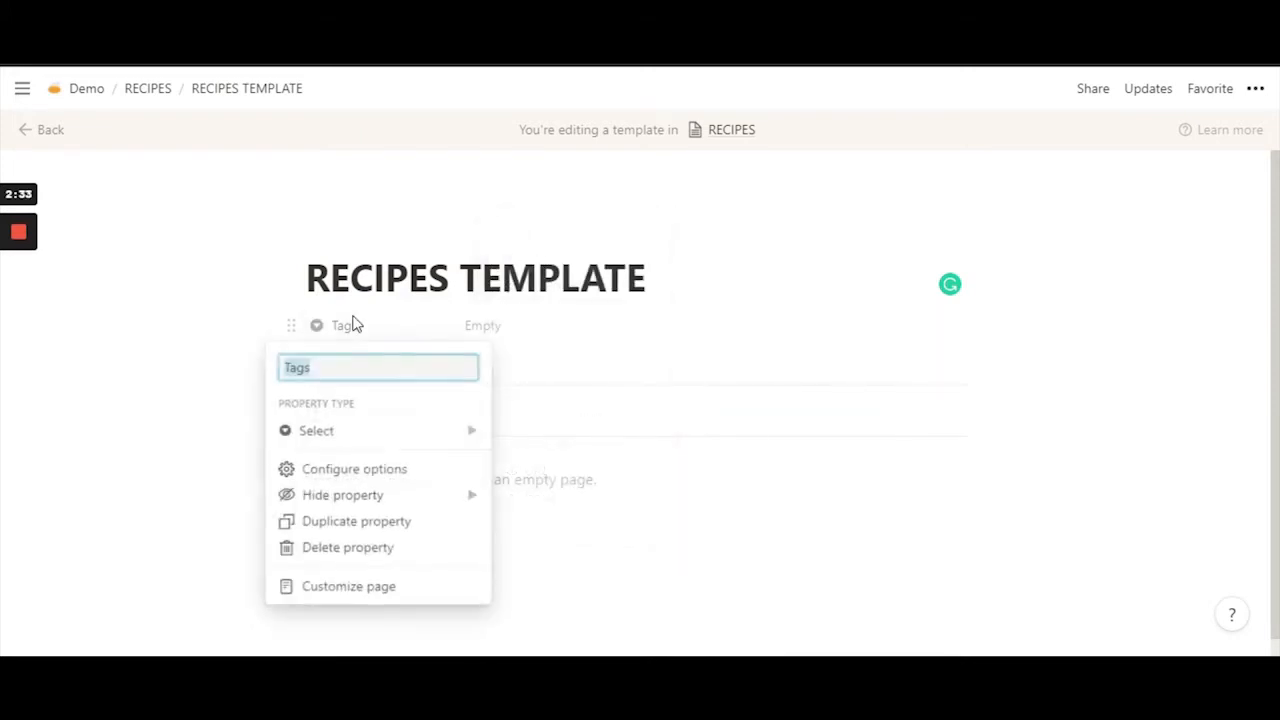
text(Interval)
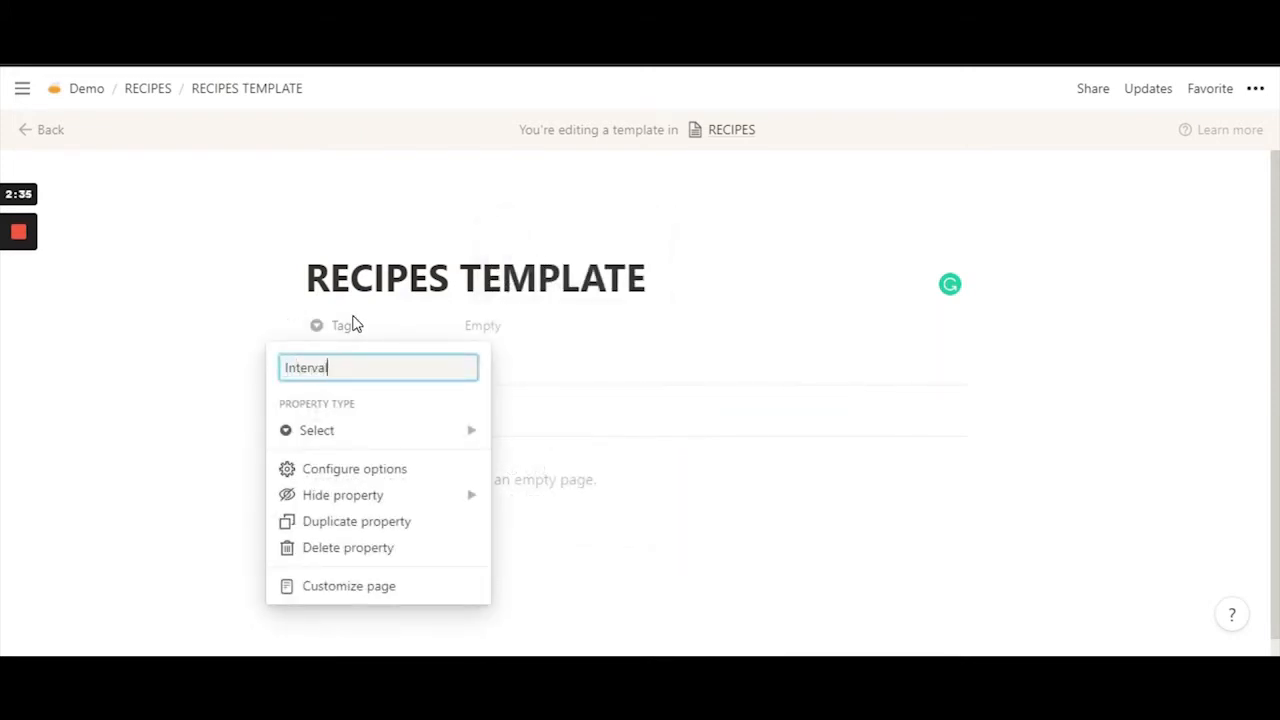
key(Return)
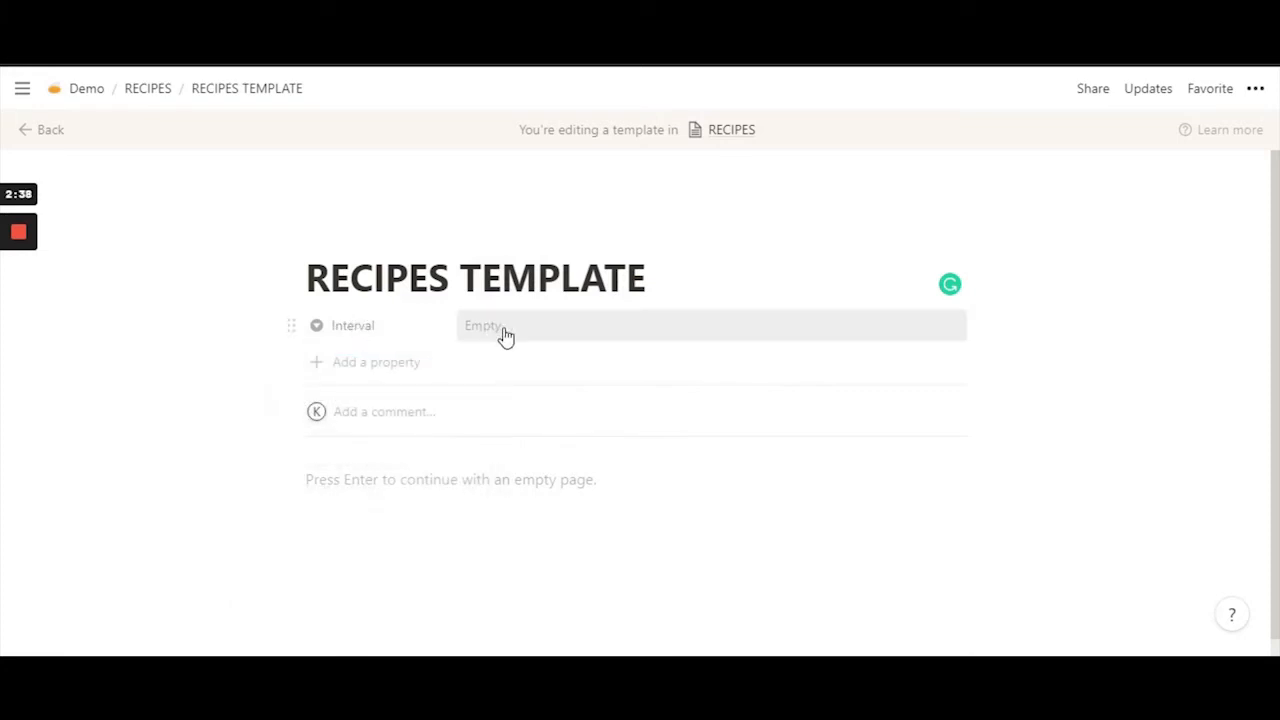
click(449, 278)
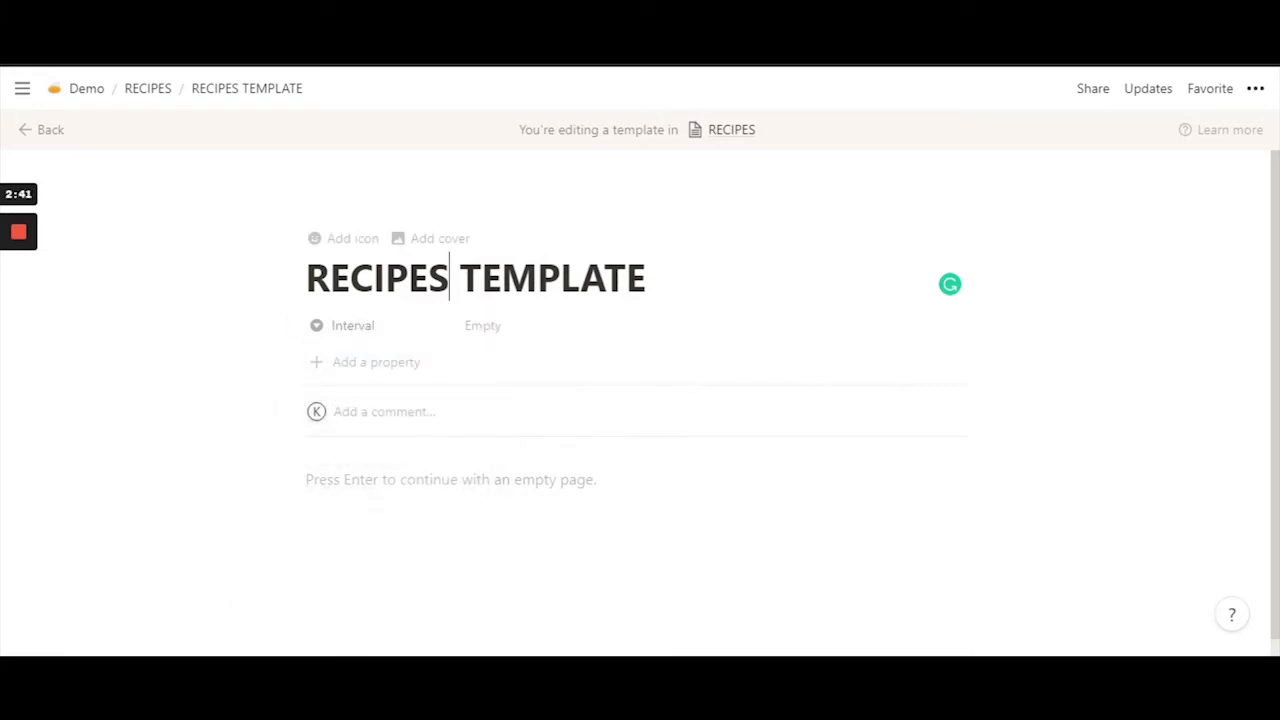
key(BackSpace)
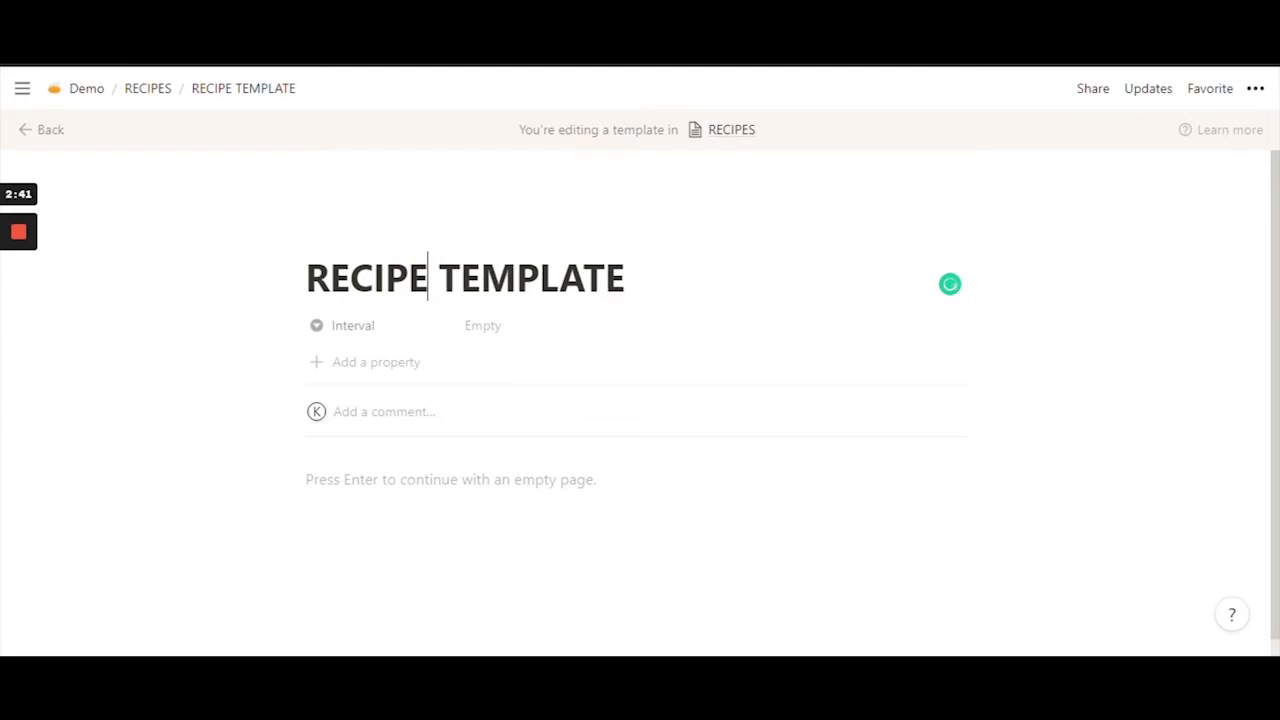
Create and assign a Breakfast option for the template's Interval property.
click(492, 338)
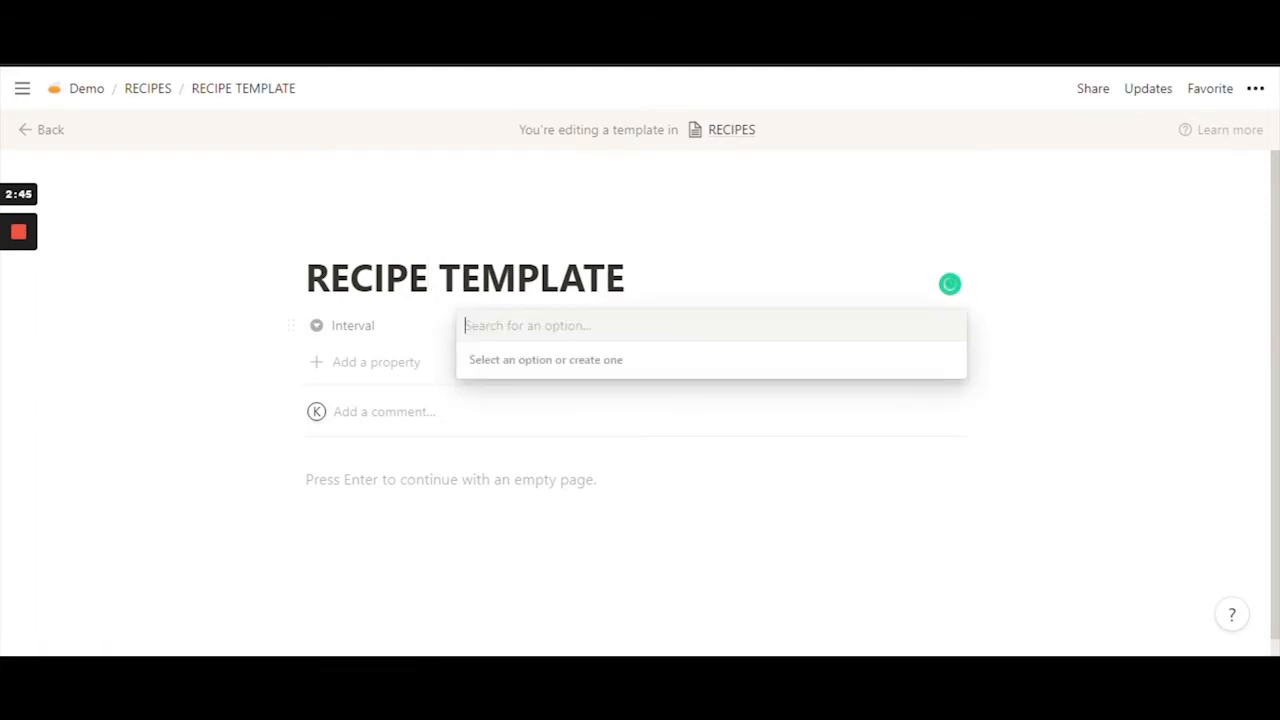
text(Bres)
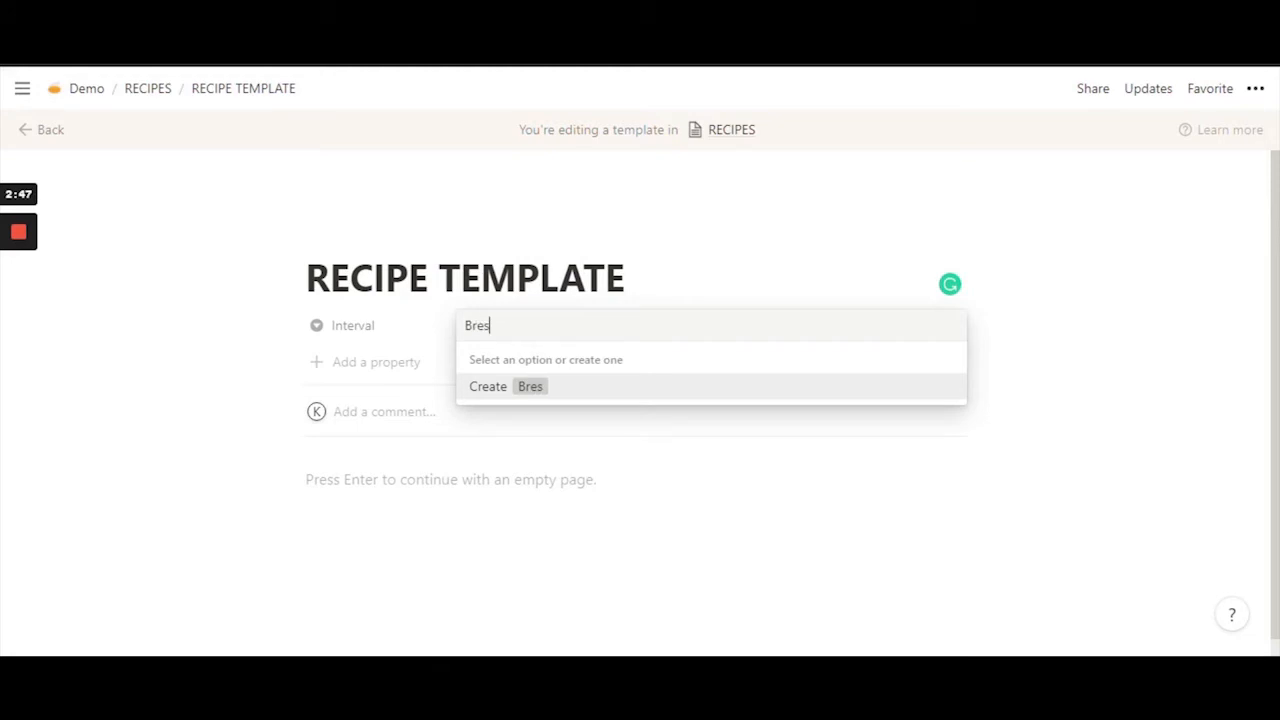
key(BackSpace)
text(akfast)
click(564, 392)
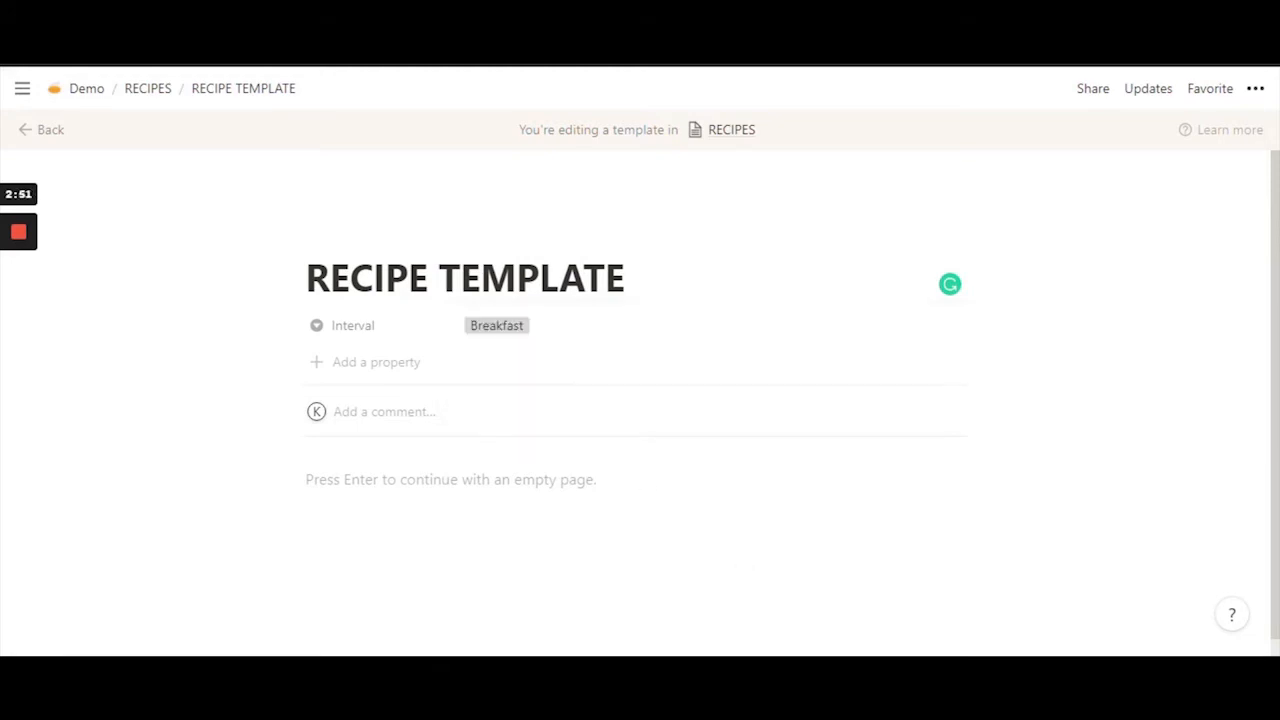
Set the colour of the Breakfast option in the Interval property to Blue.
click(501, 346)
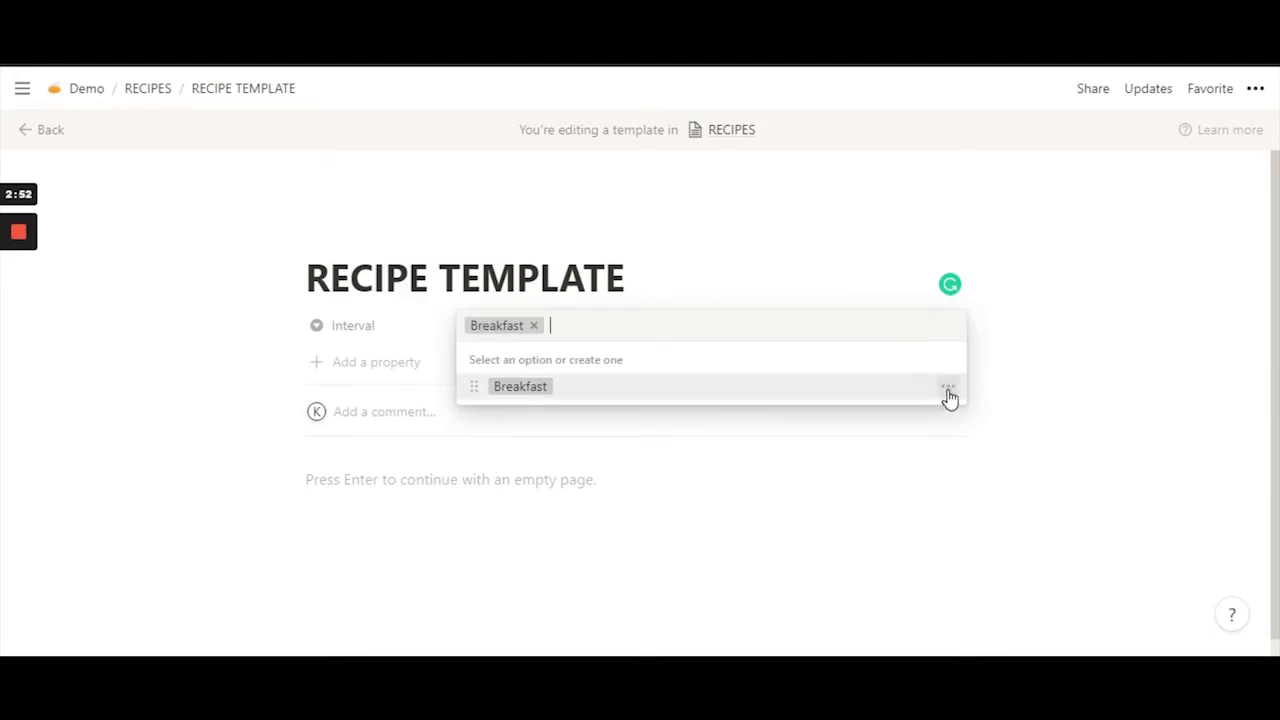
click(949, 390)
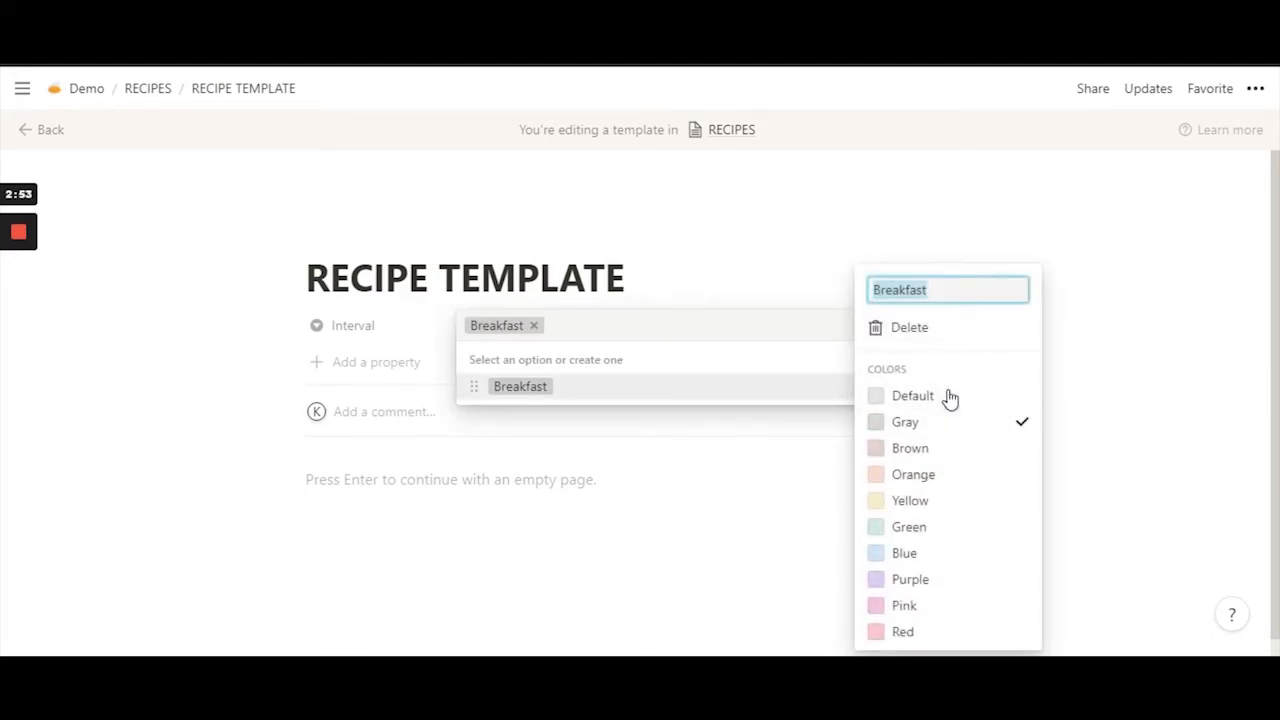
click(923, 556)
key(Escape)
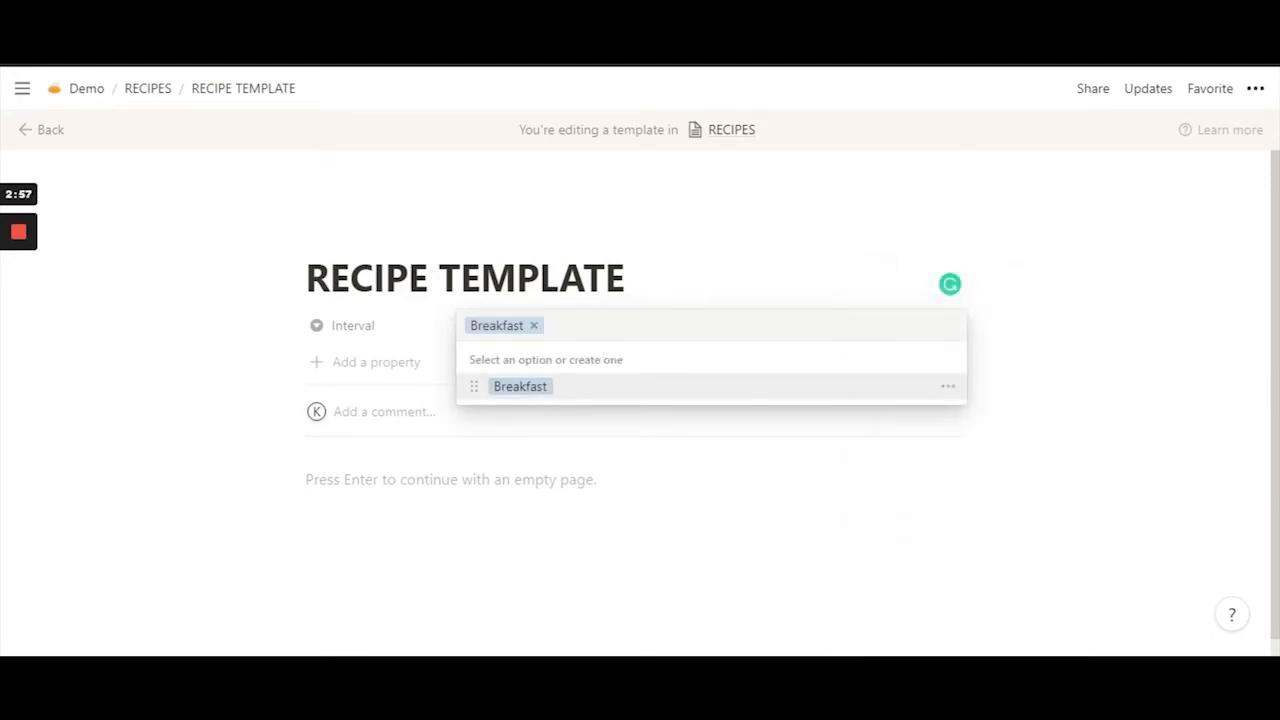
Create a Lunch option in the template's Interval property.
text(Lunch)
key(BackSpace)
key(BackSpace)
key(BackSpace)
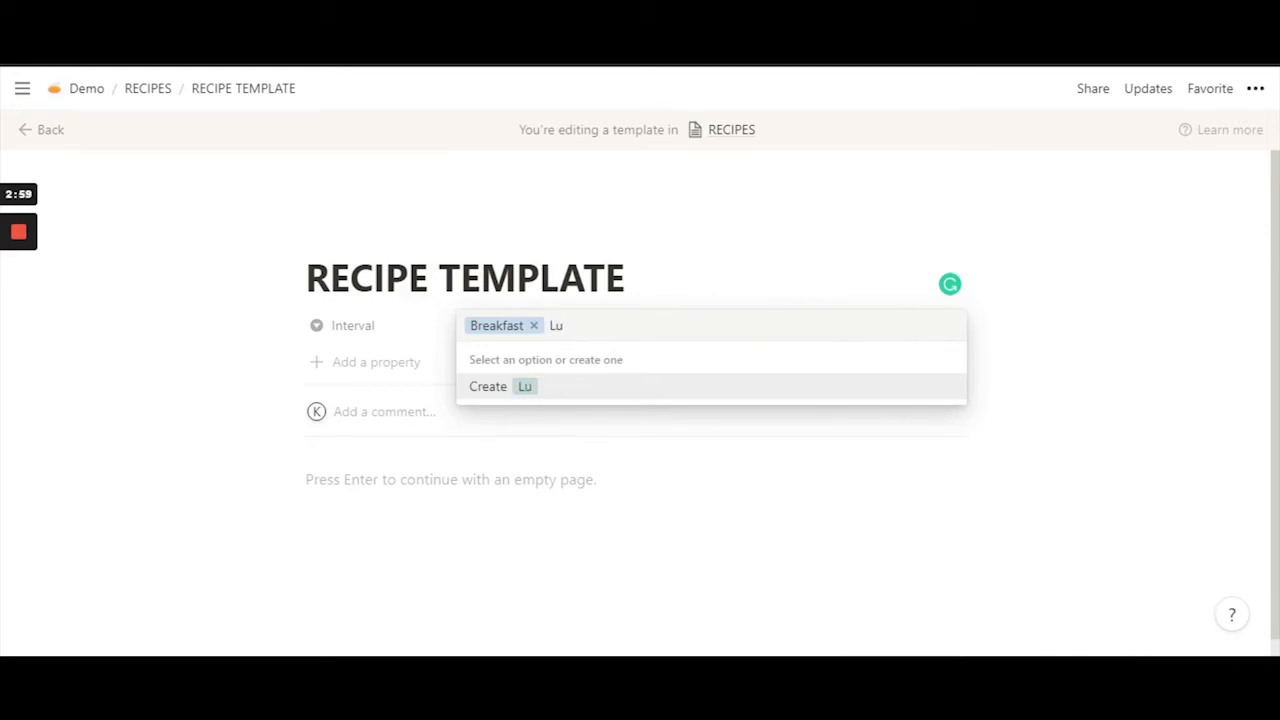
text(nch)
key(Return)
Create a Dinner option for the Interval property, and set the template's Interval value back to Breakfast.
click(607, 343)
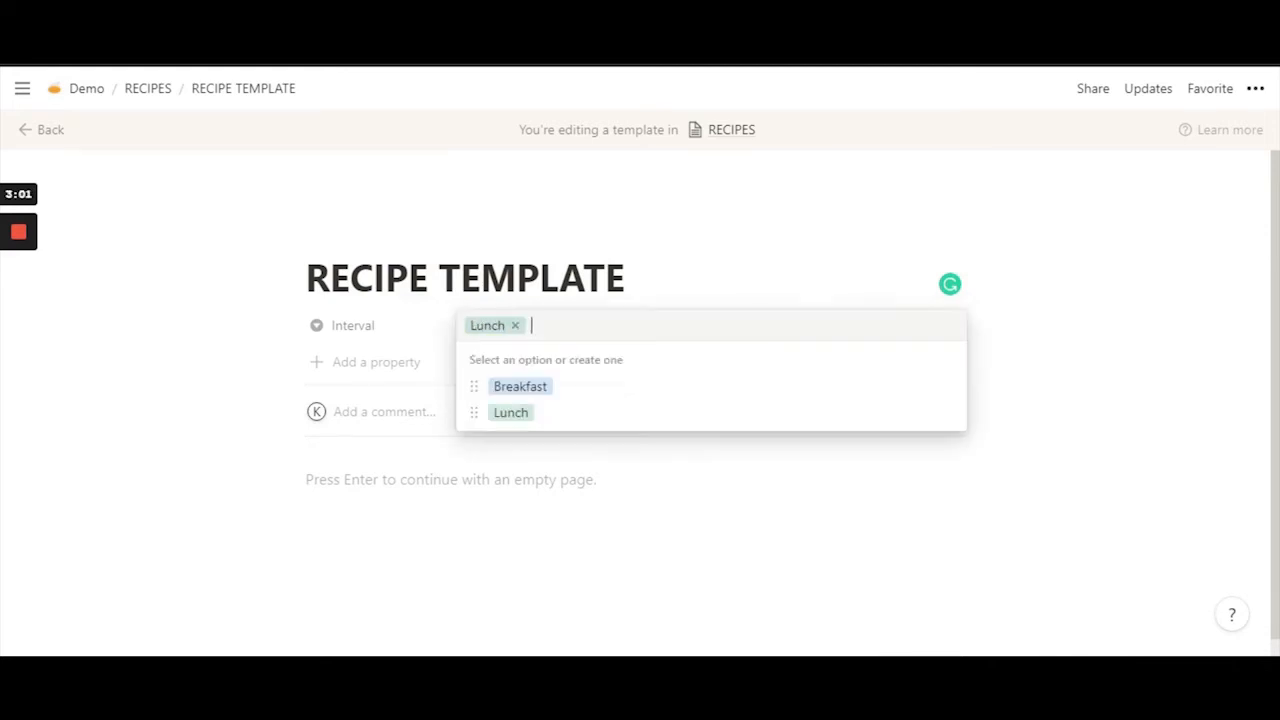
text(Dinner)
key(Return)
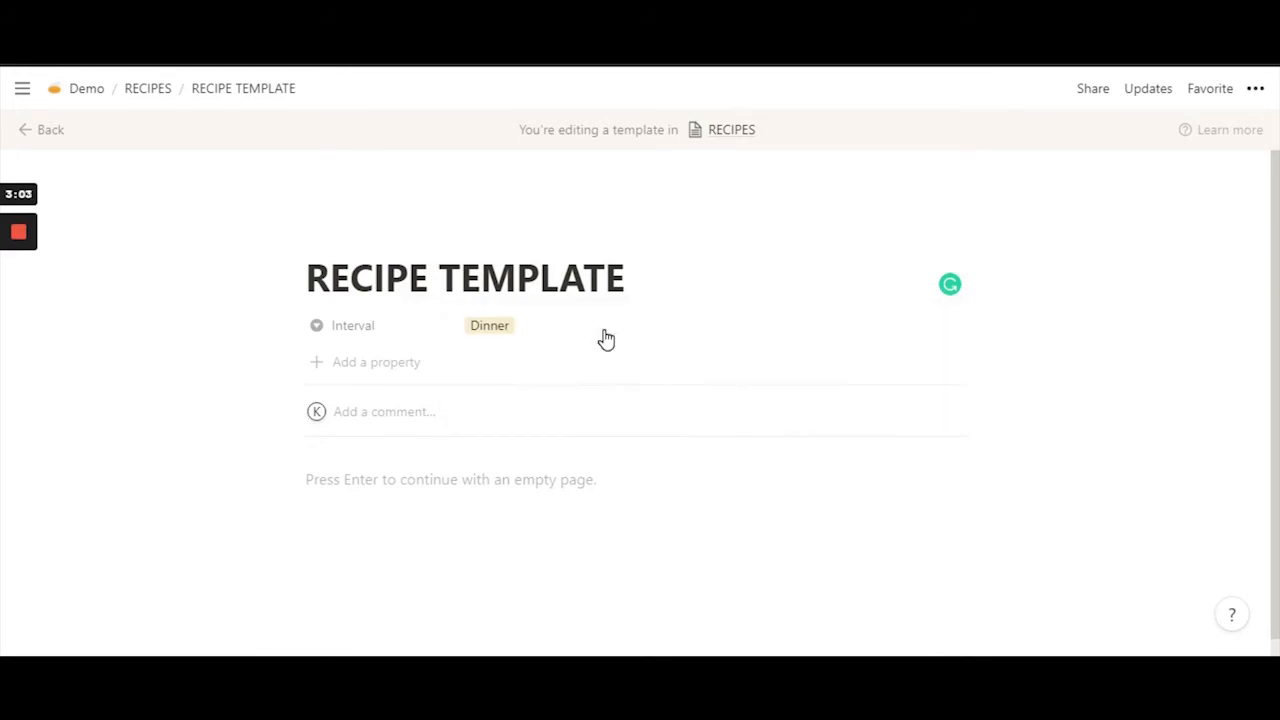
click(519, 335)
click(512, 389)
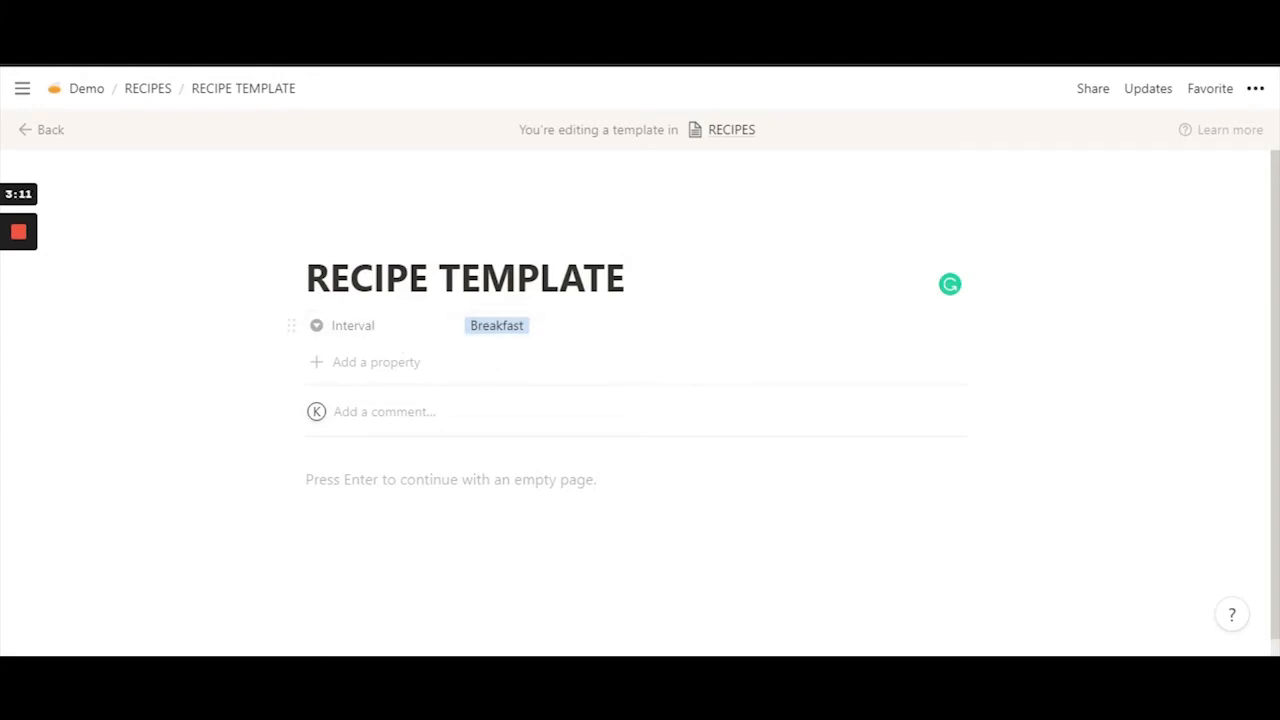
Start the template's page body with a Heading 1 block reading Ingredients.
scroll(636, 403, down, 1)
key(Return)
key(BackSpace)
key(Return)
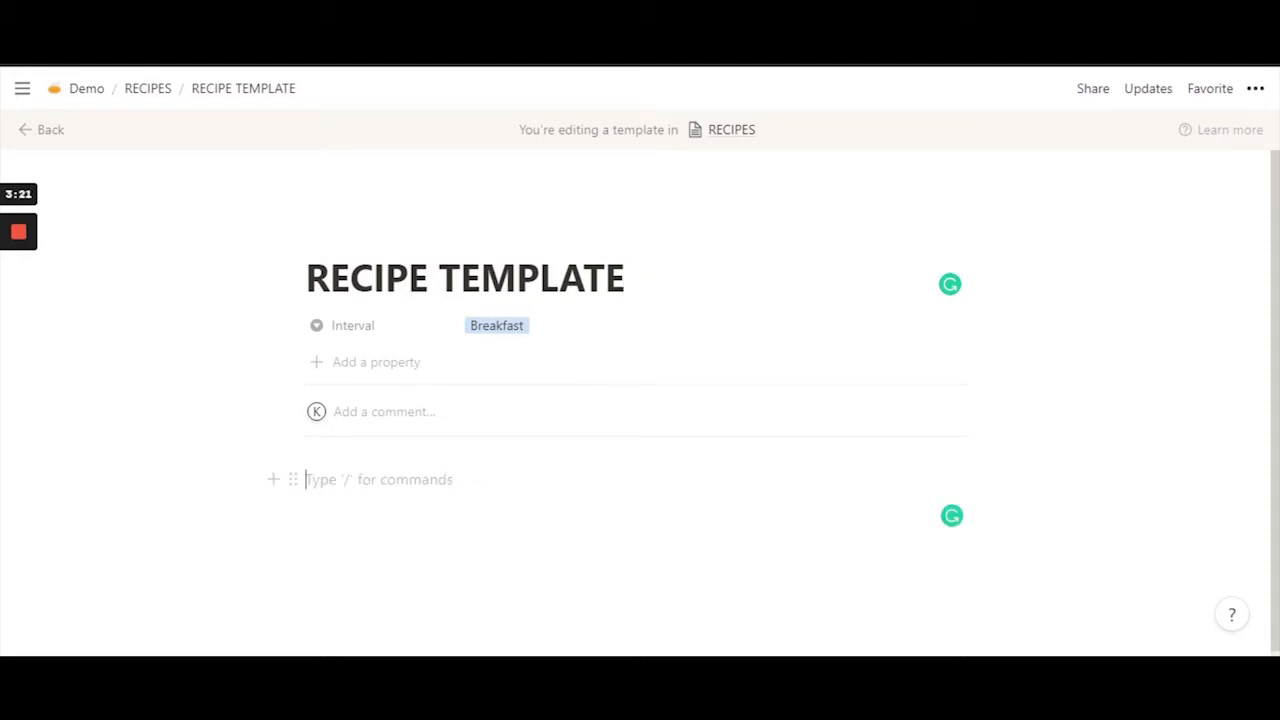
text(/)
key(Down)
key(Down)
key(Down)
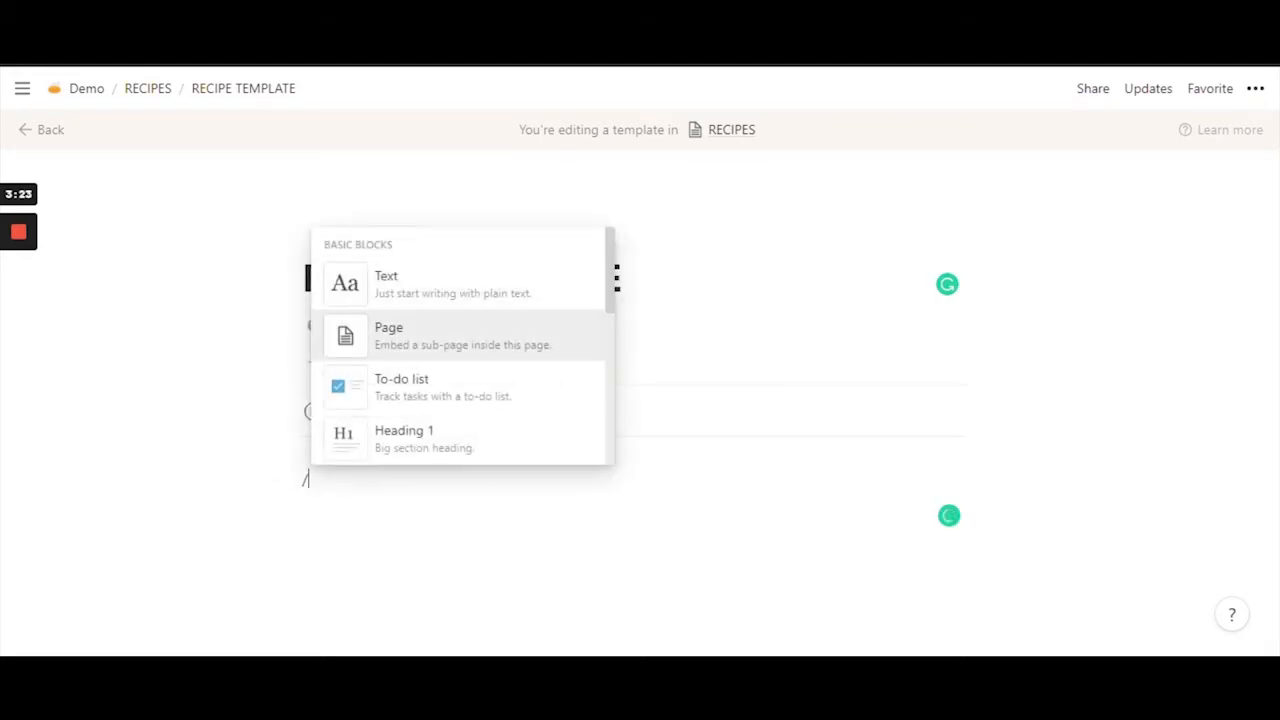
key(Return)
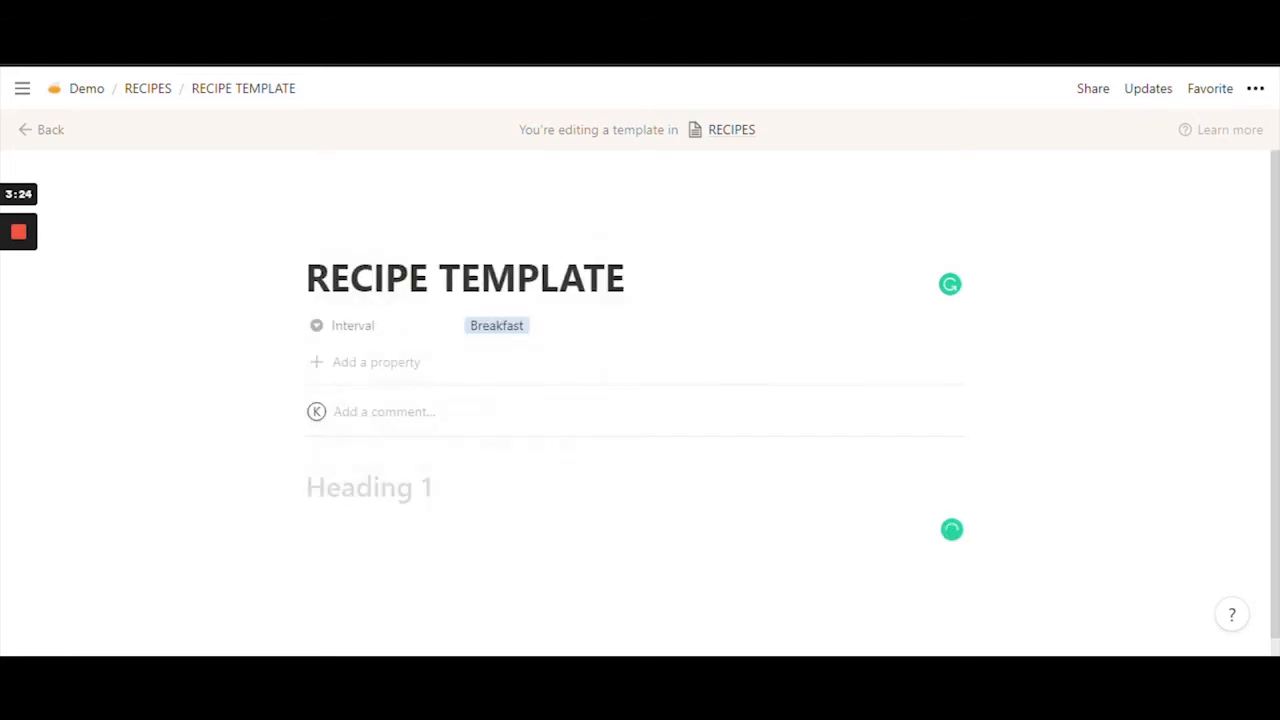
text(Ingre)
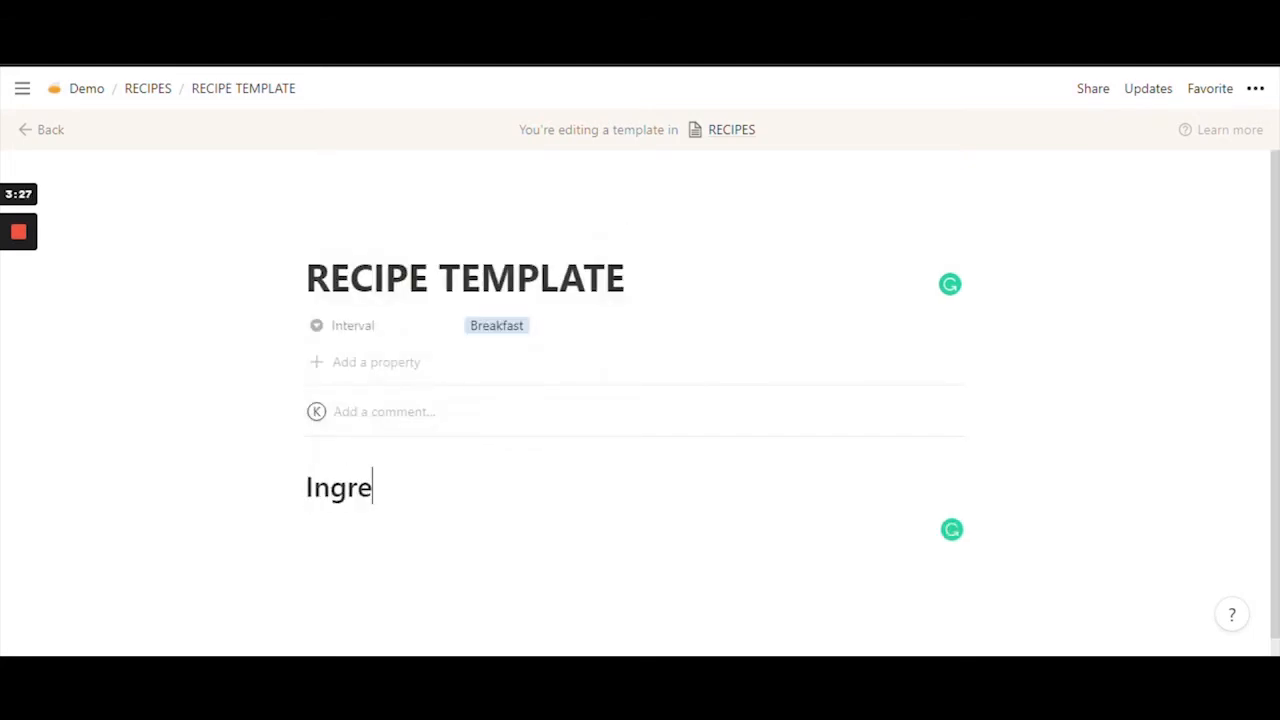
text(dients)
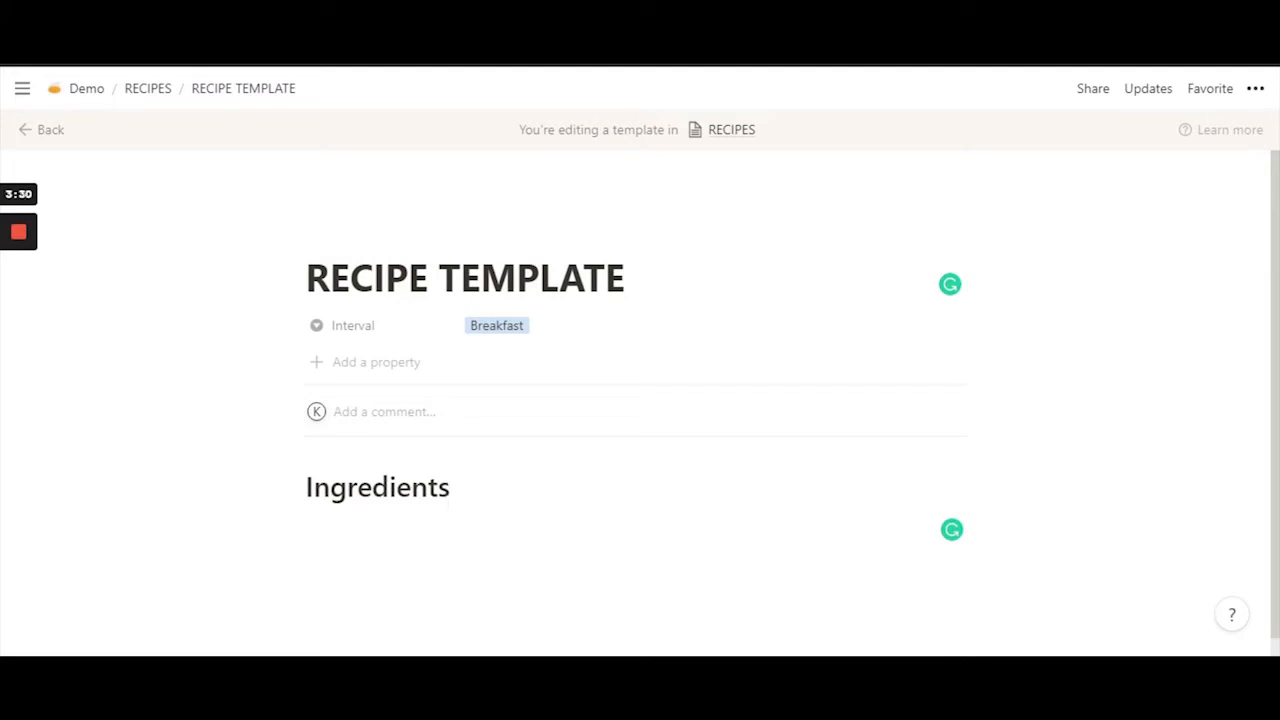
Add a second Heading 1 block reading Instructions below the Ingredients heading, followed by an empty line.
key(Return)
text(/)
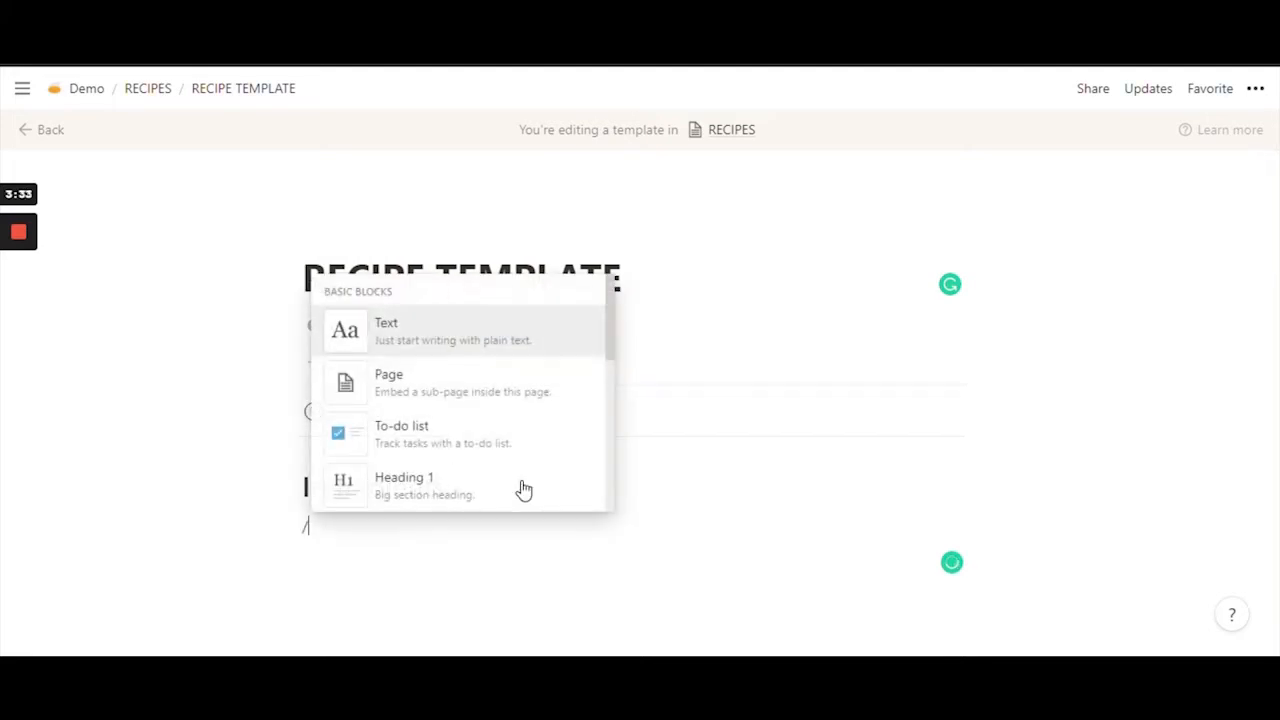
key(Down)
key(Down)
key(Down)
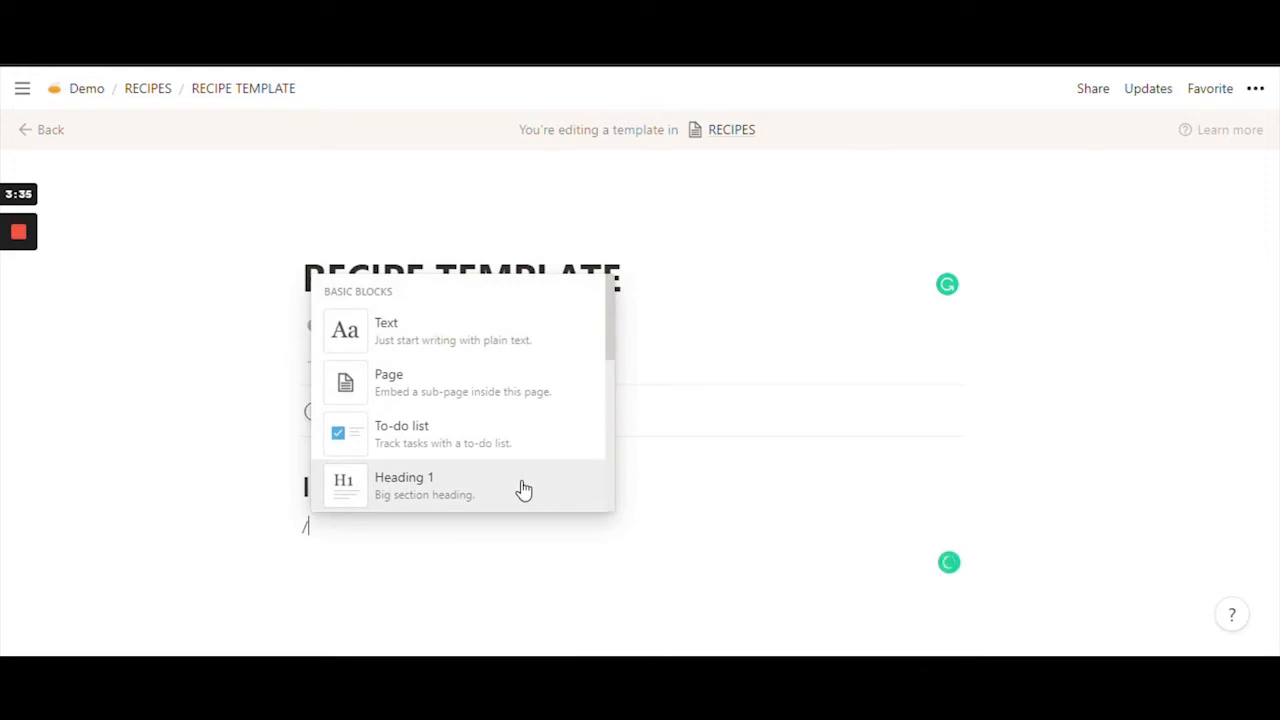
key(Return)
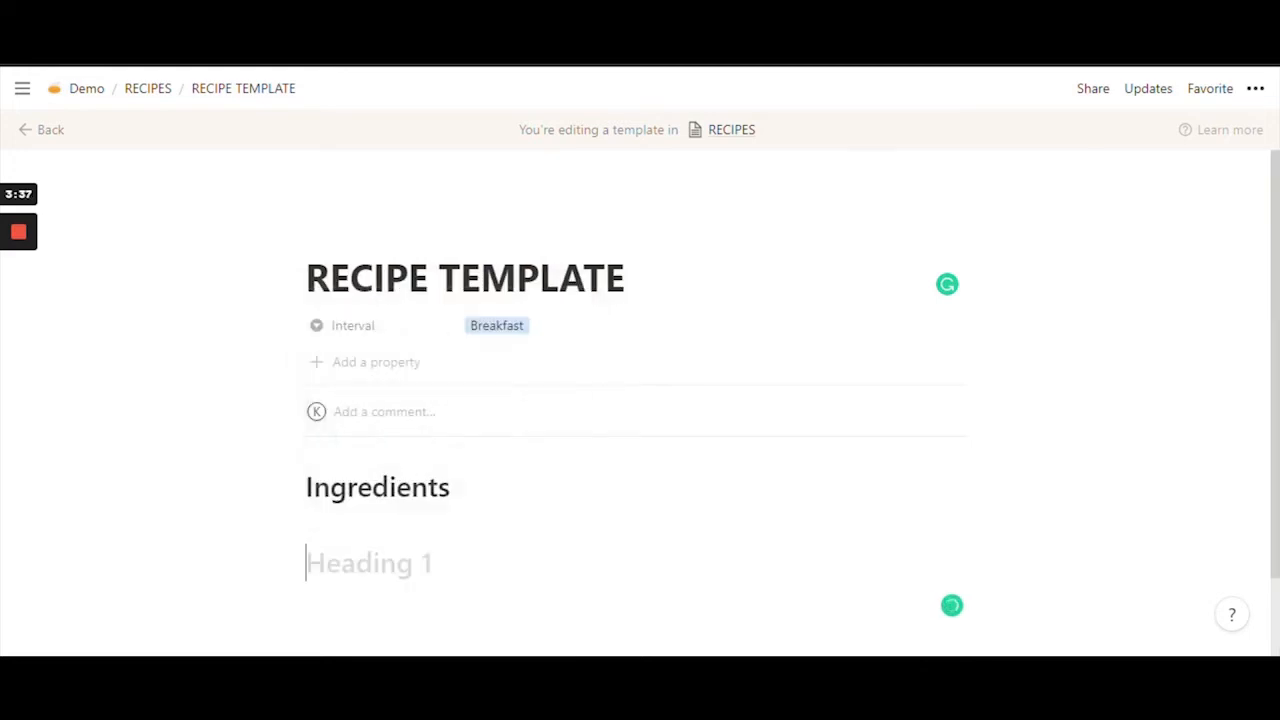
text(Inst)
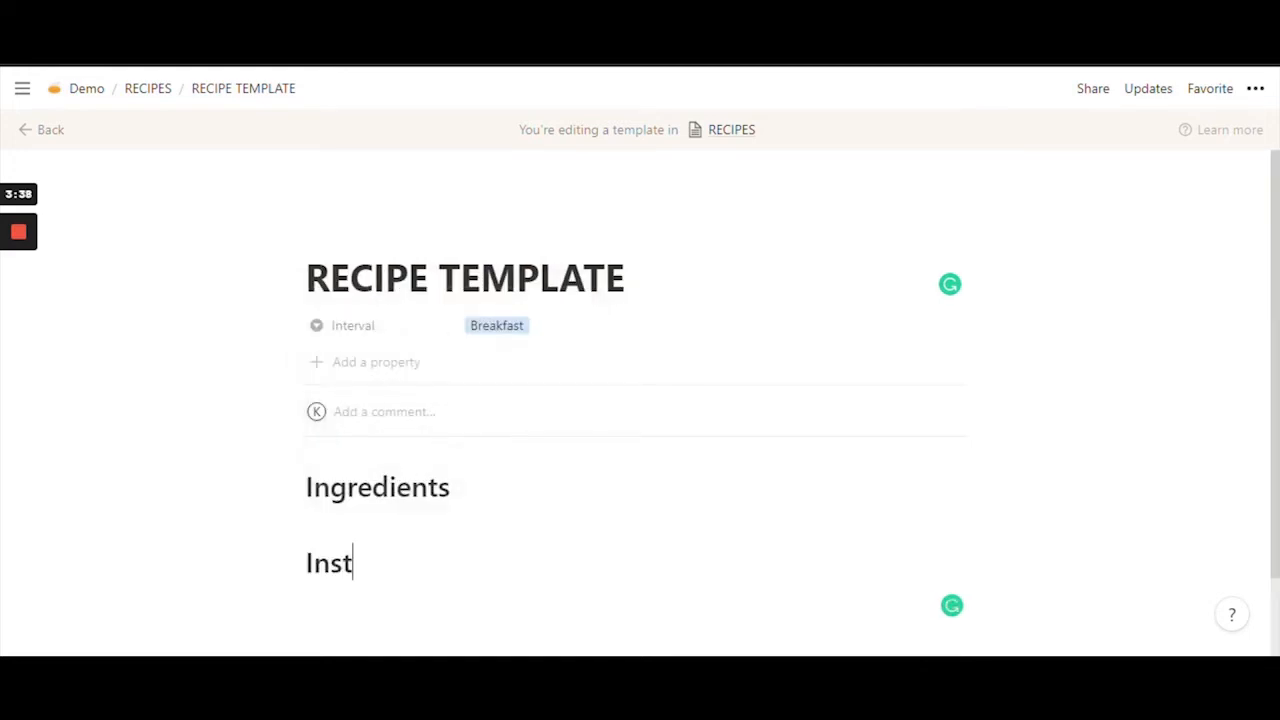
text(ructions)
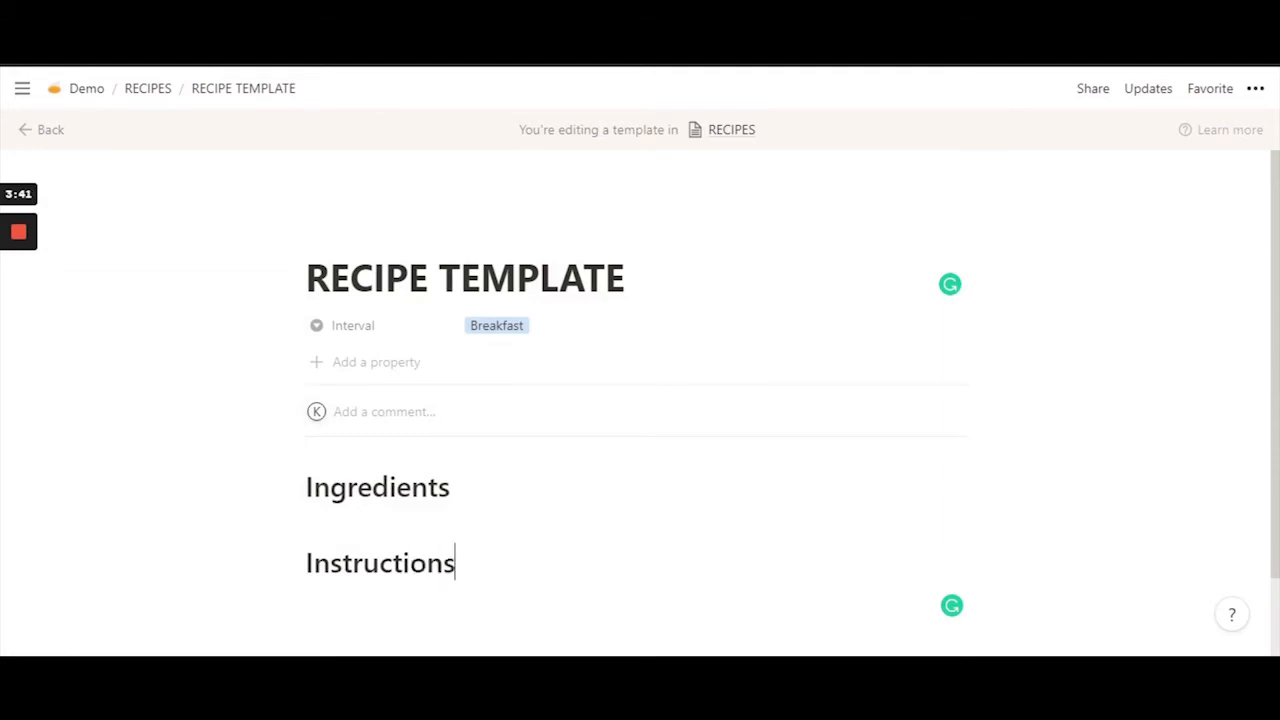
key(Return)
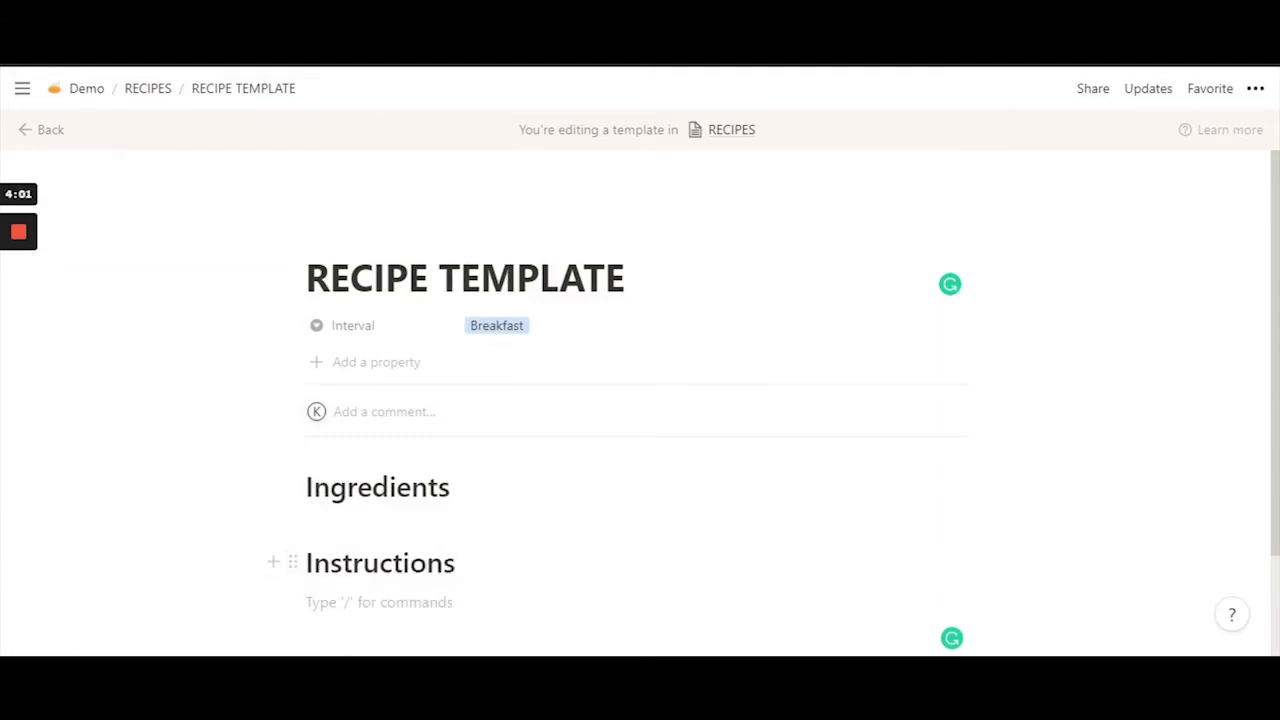
Move the Instructions heading beside the Ingredients heading so the two form side-by-side columns.
drag(292, 562, 1041, 518)
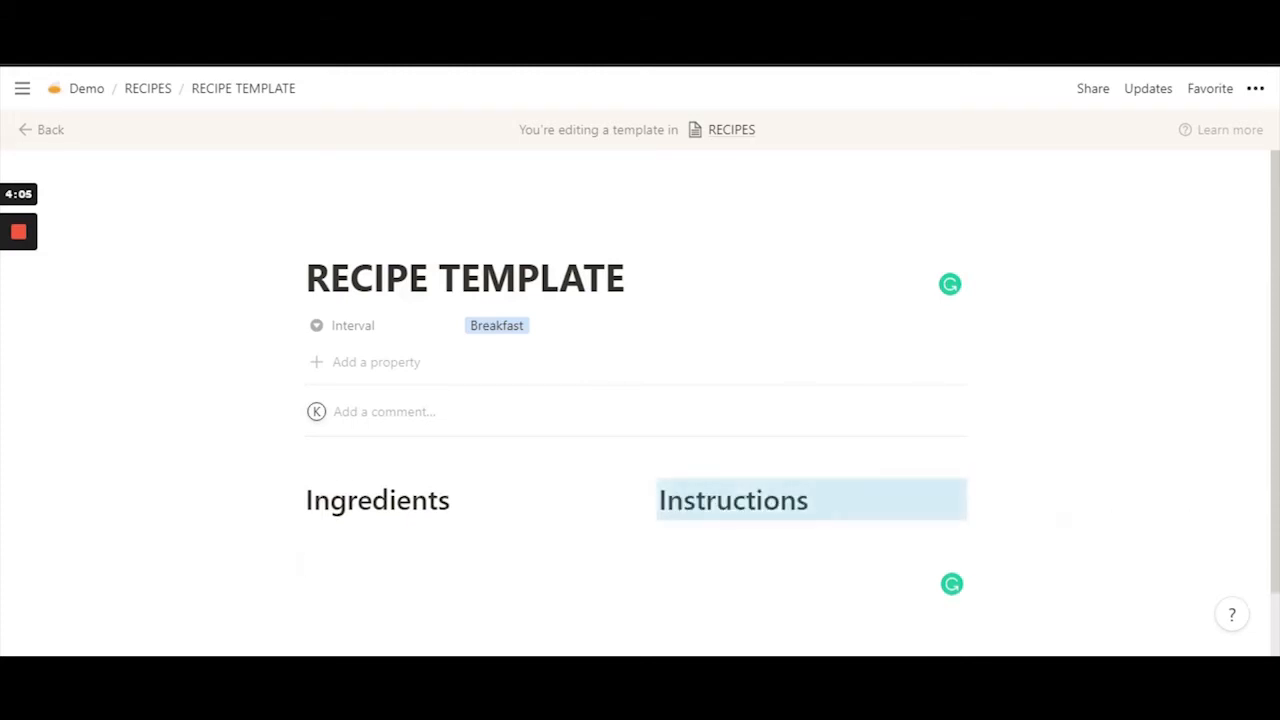
click(1063, 519)
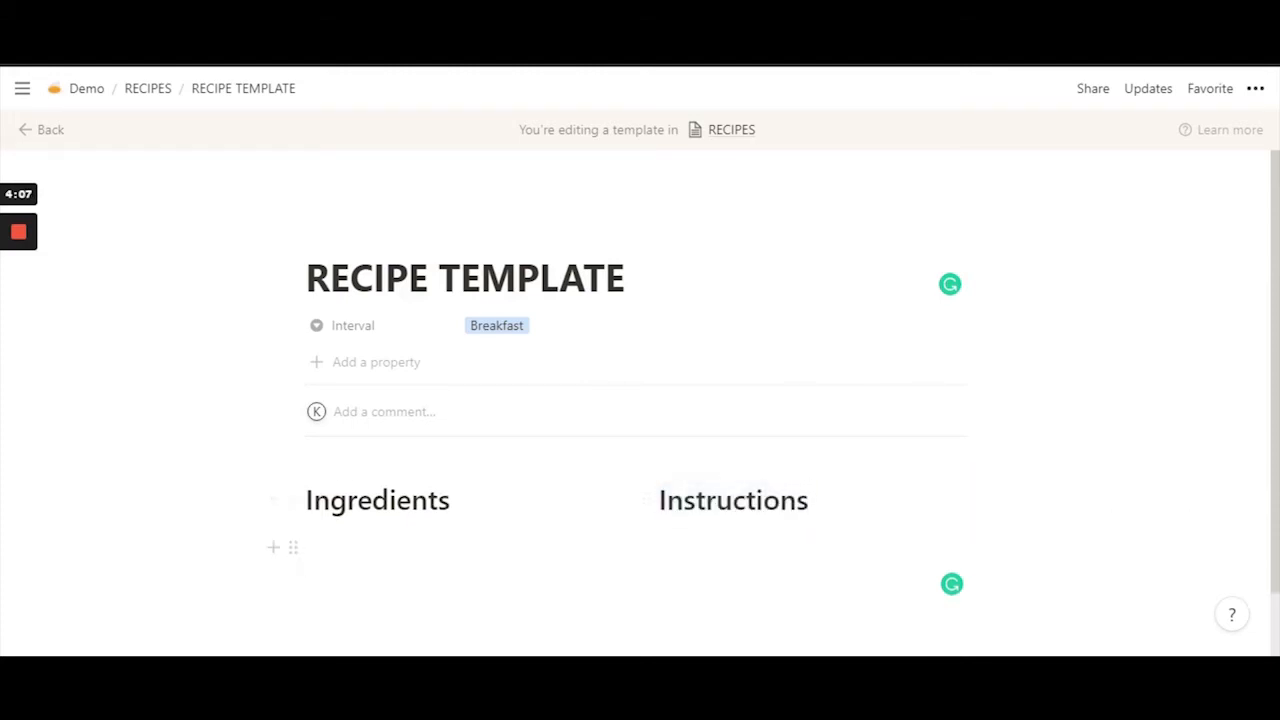
drag(645, 499, 1000, 500)
click(476, 507)
Create three empty bulleted list items and group them in the column under the Ingredients heading.
scroll(300, 490, down, 1)
click(451, 421)
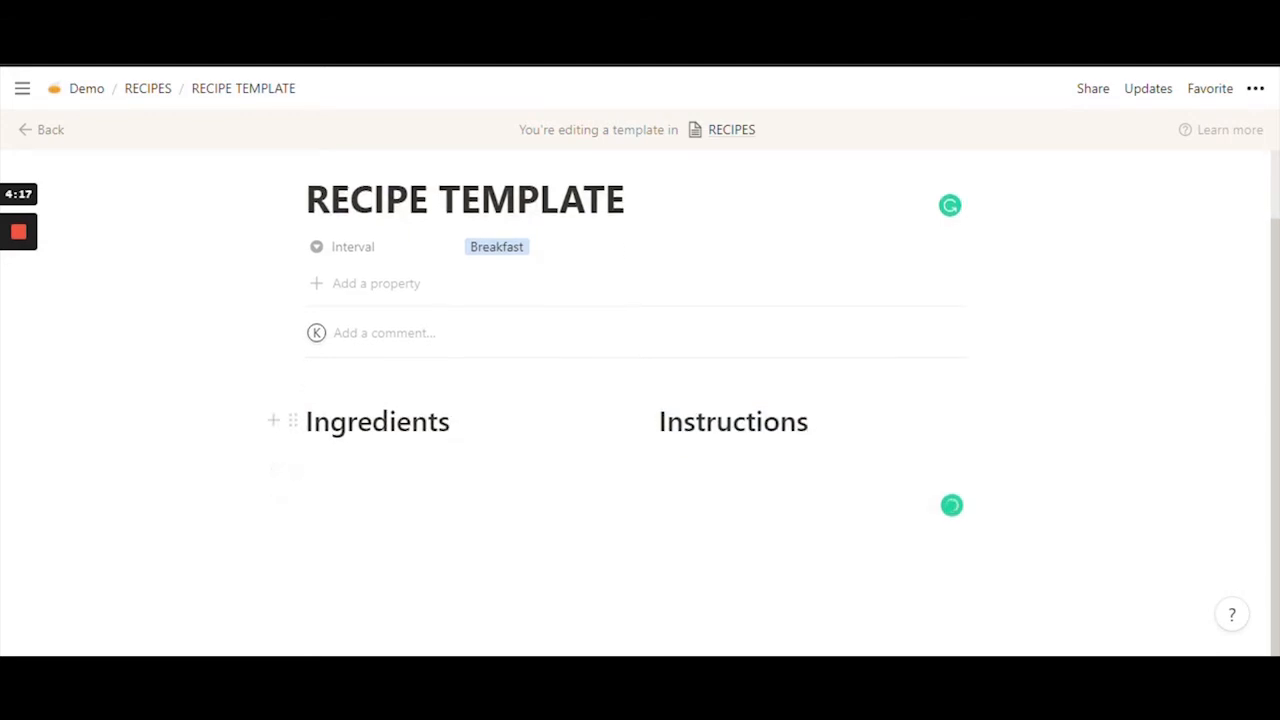
key(Return)
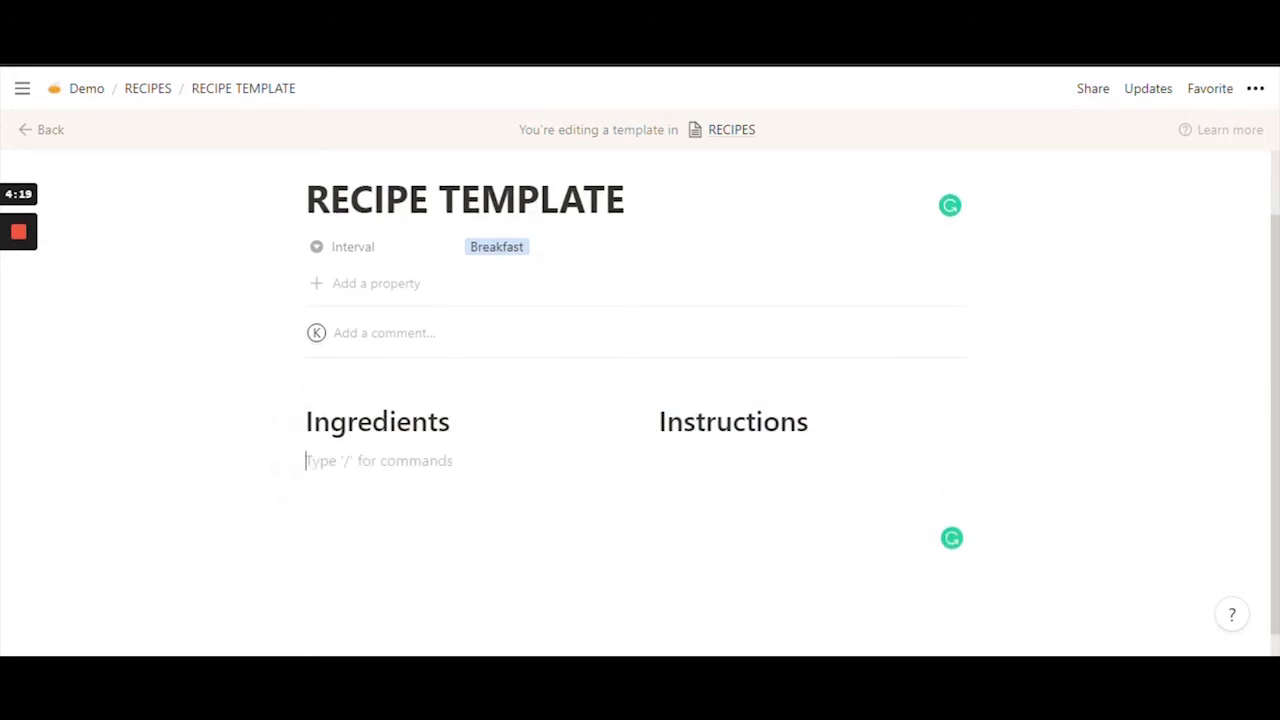
text(-)
click(308, 502)
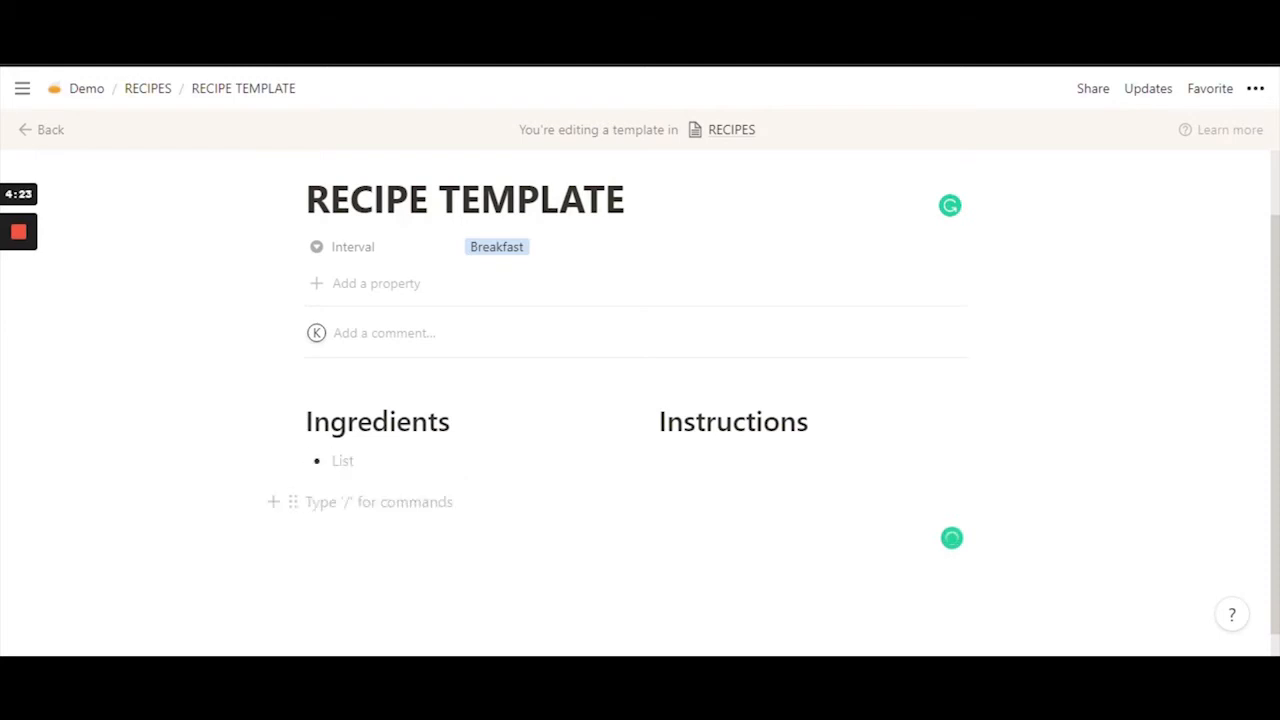
text(-)
key(Return)
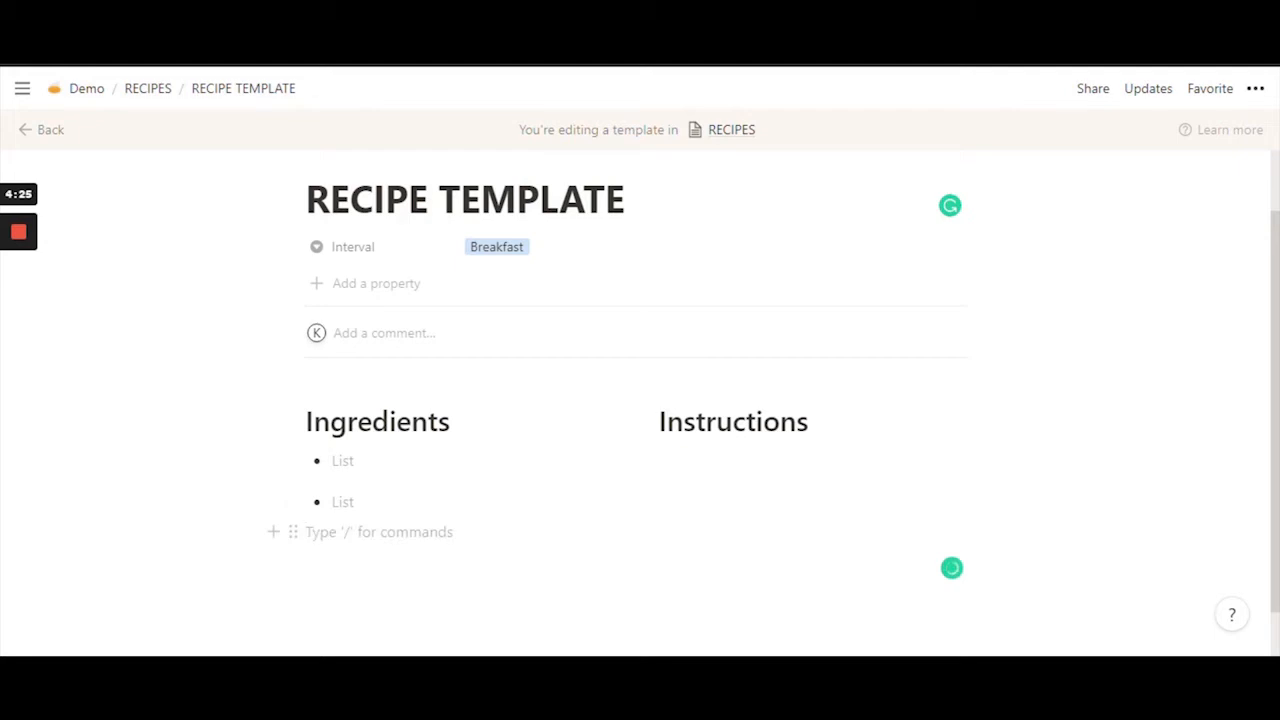
text(-)
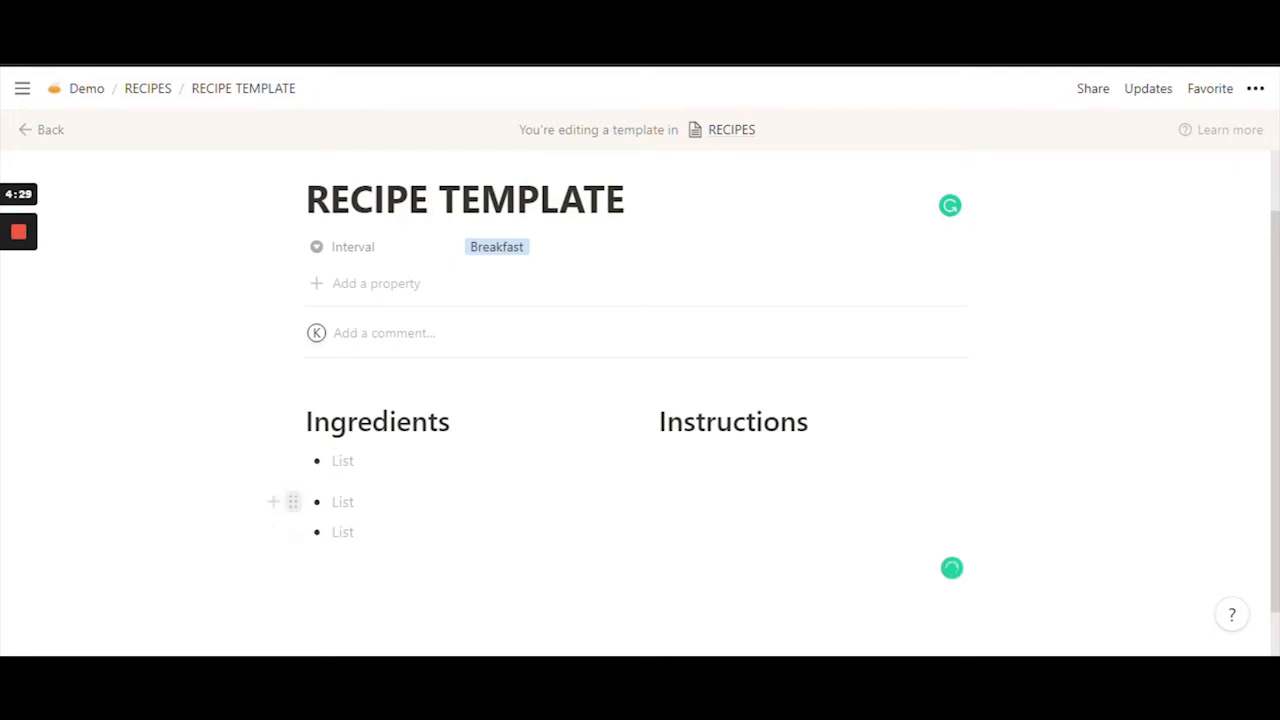
drag(329, 534, 302, 475)
click(345, 521)
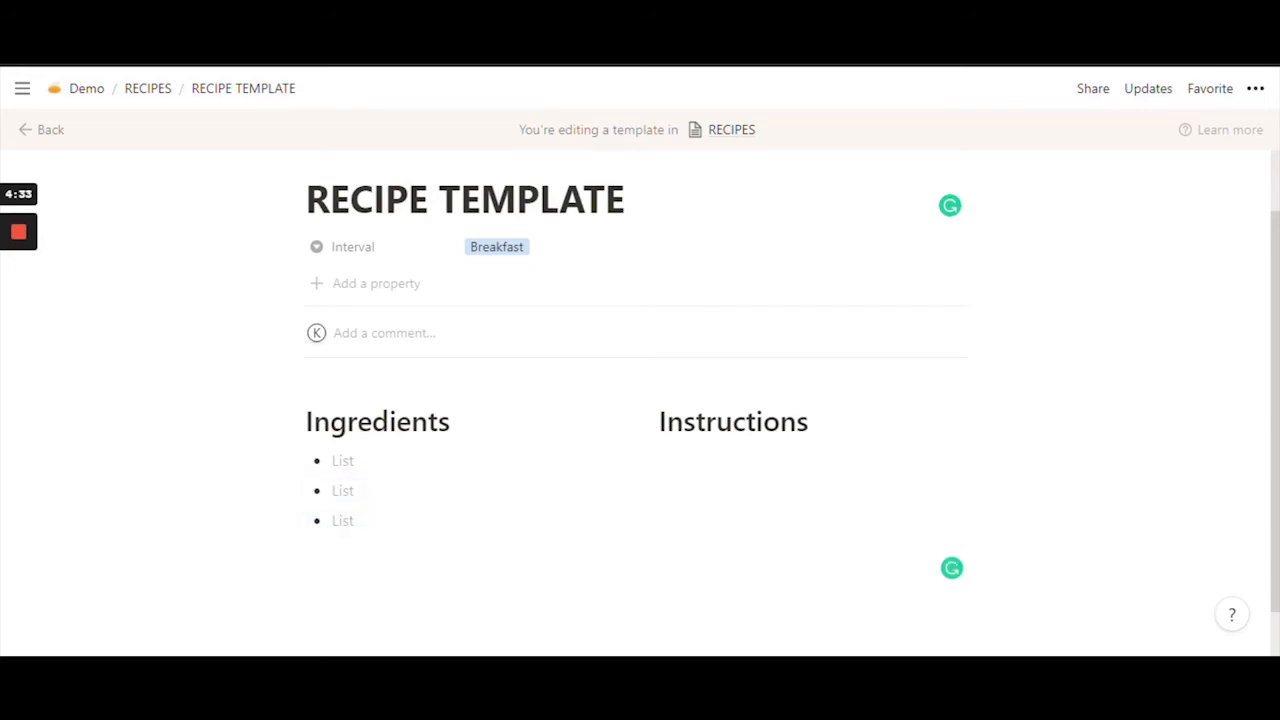
Add four empty bulleted list items under the Instructions heading.
click(720, 461)
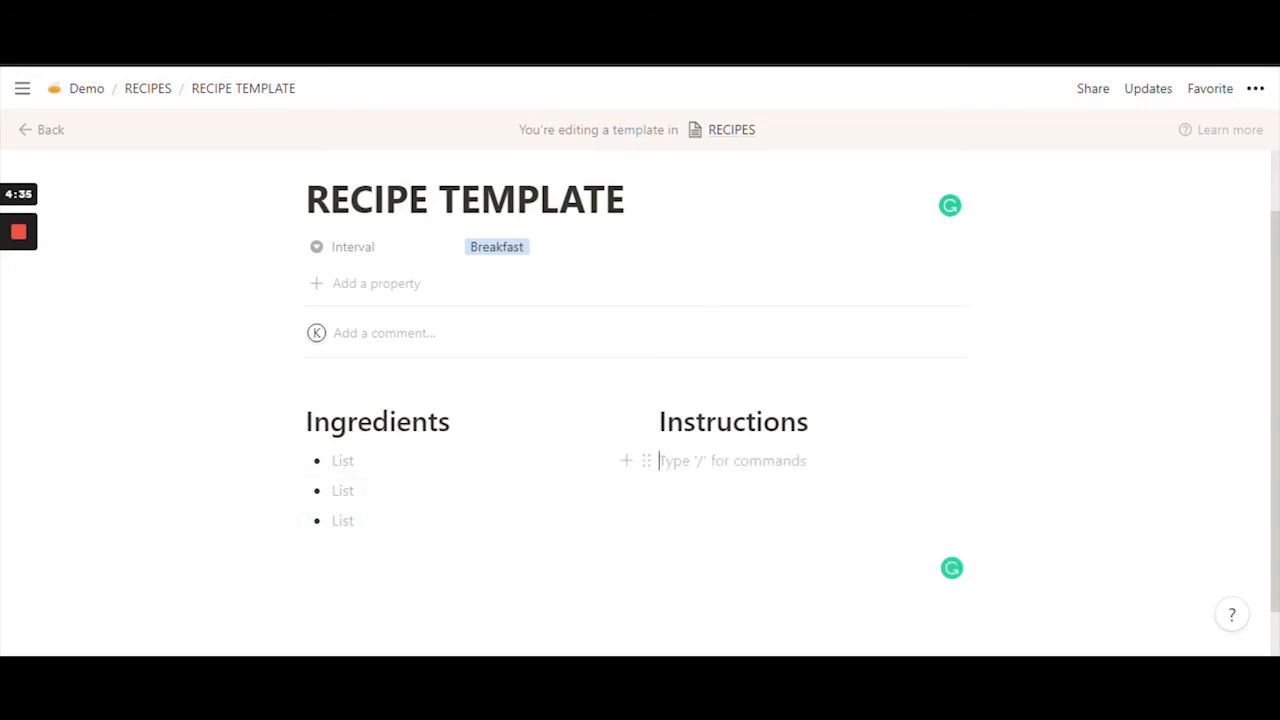
text(-)
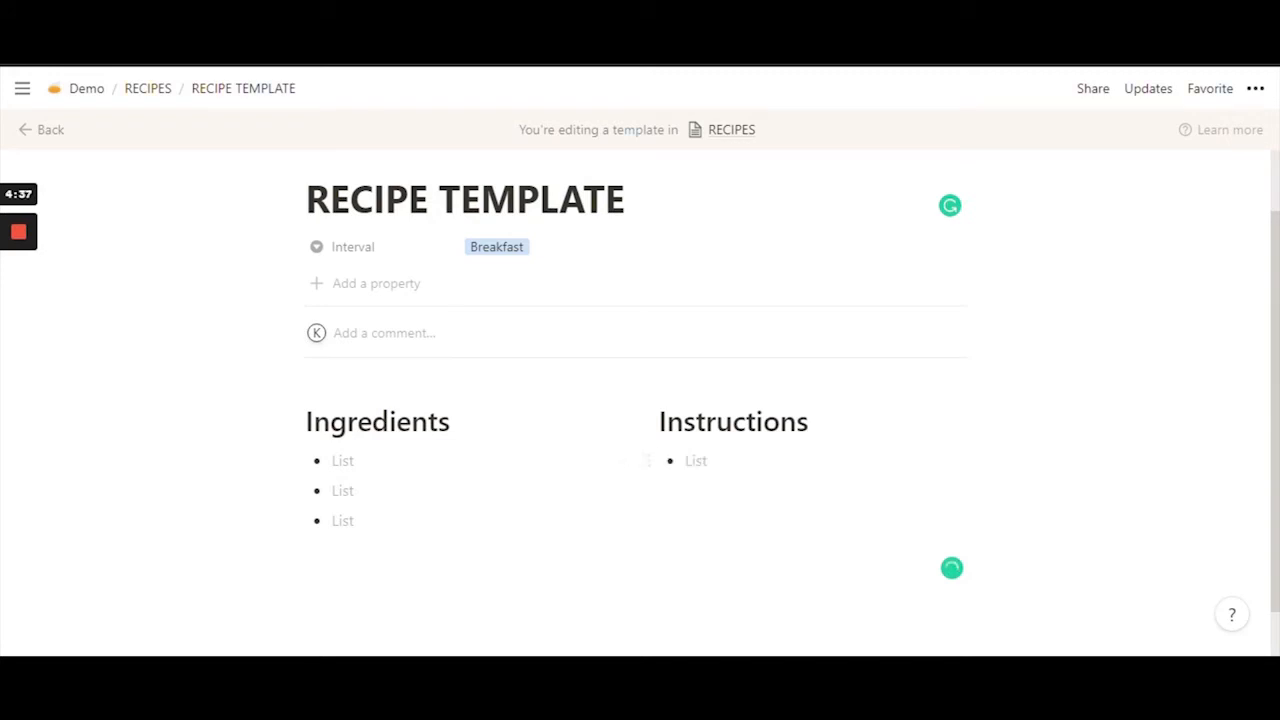
click(720, 491)
text(-)
click(720, 521)
text(-)
click(720, 551)
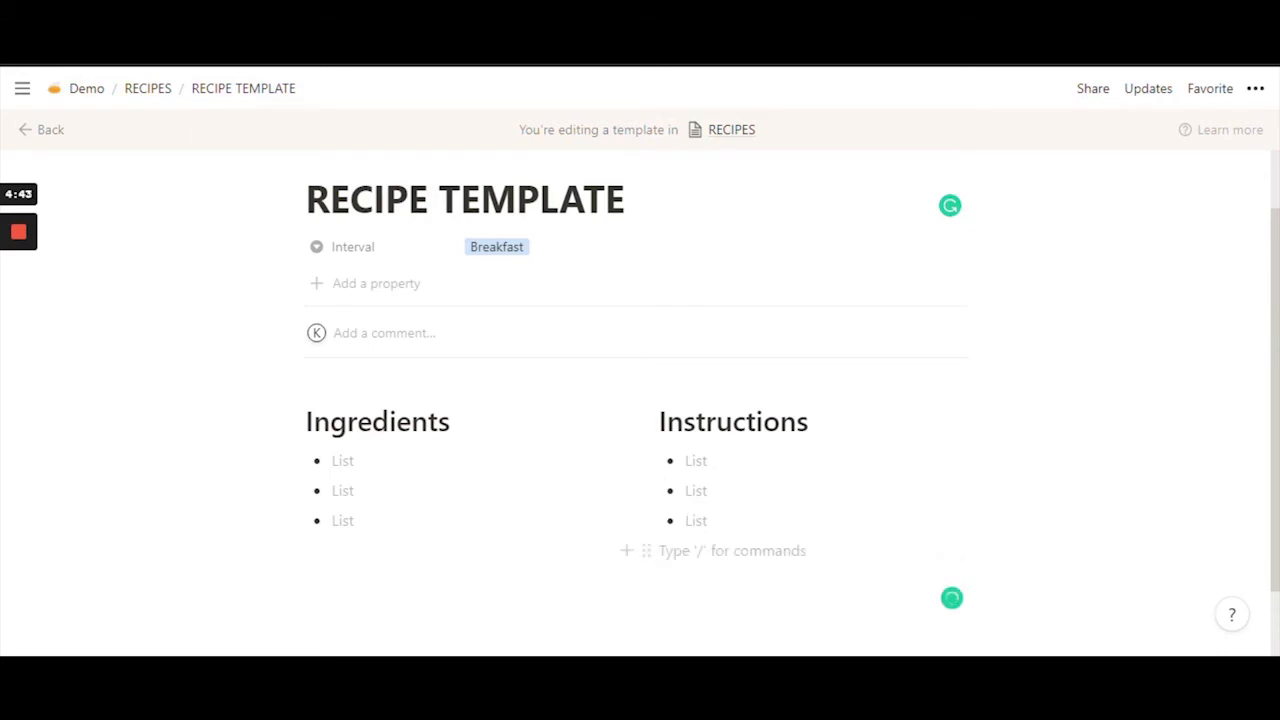
text(-)
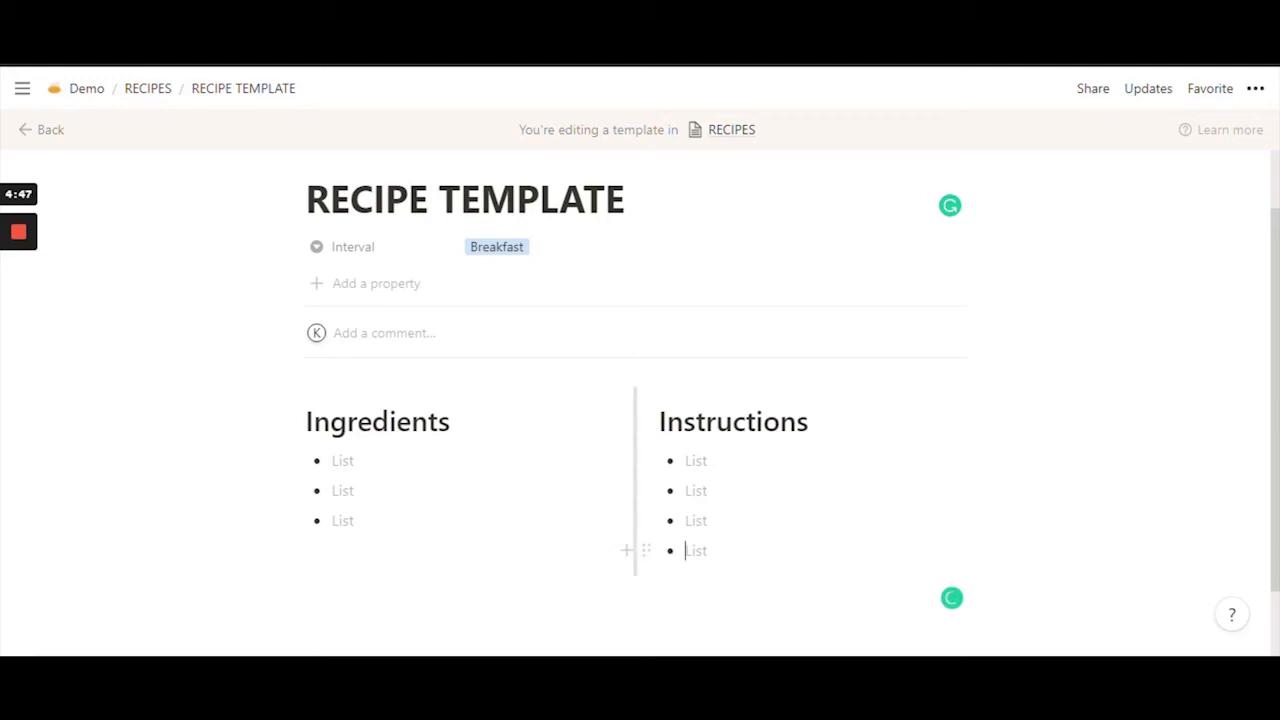
Duplicate the last bullet under Instructions and move the copy to the end of the Ingredients list.
click(646, 550)
click(490, 390)
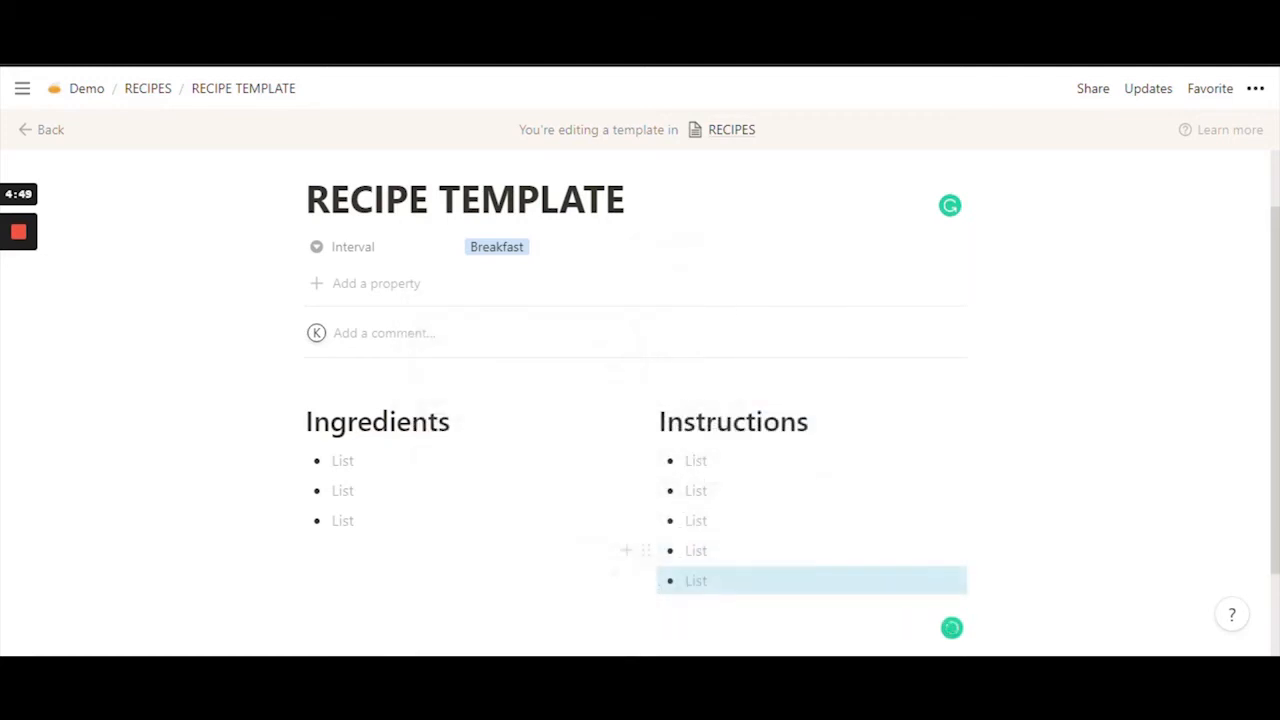
drag(646, 580, 345, 540)
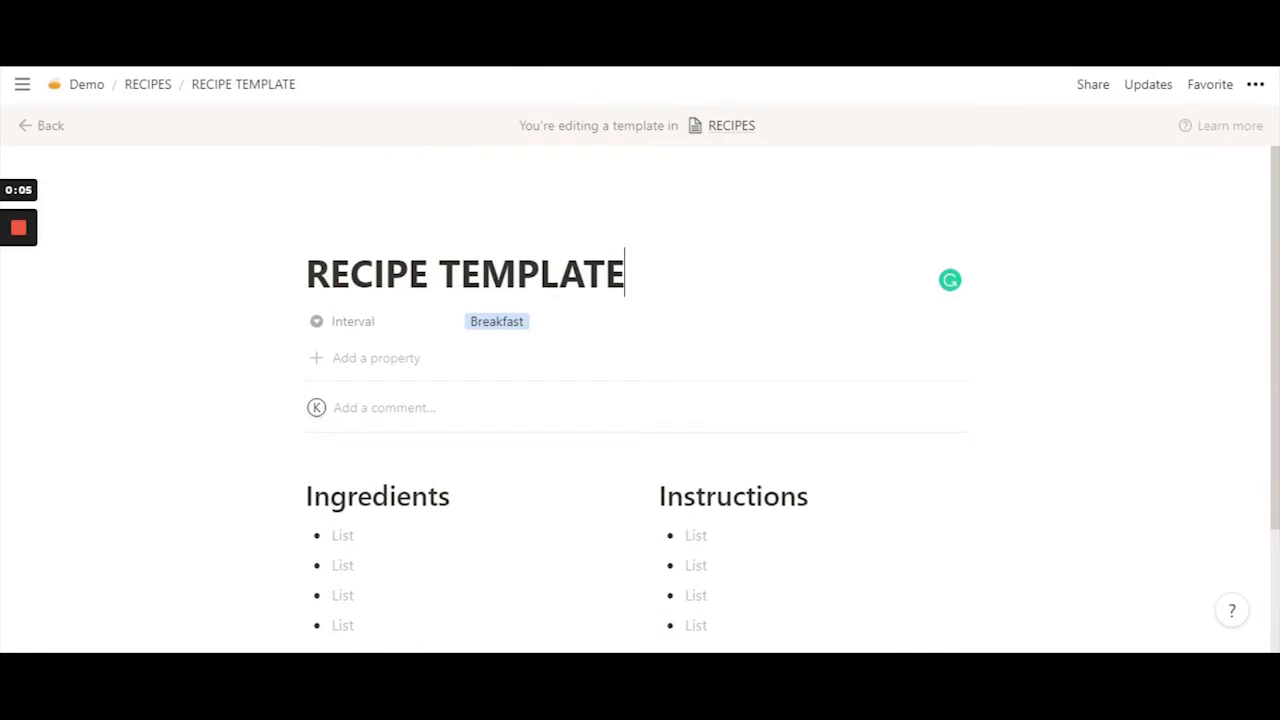
Look through the block types that can be inserted below the Instructions list, from basic blocks to inline databases.
scroll(636, 400, down, 1)
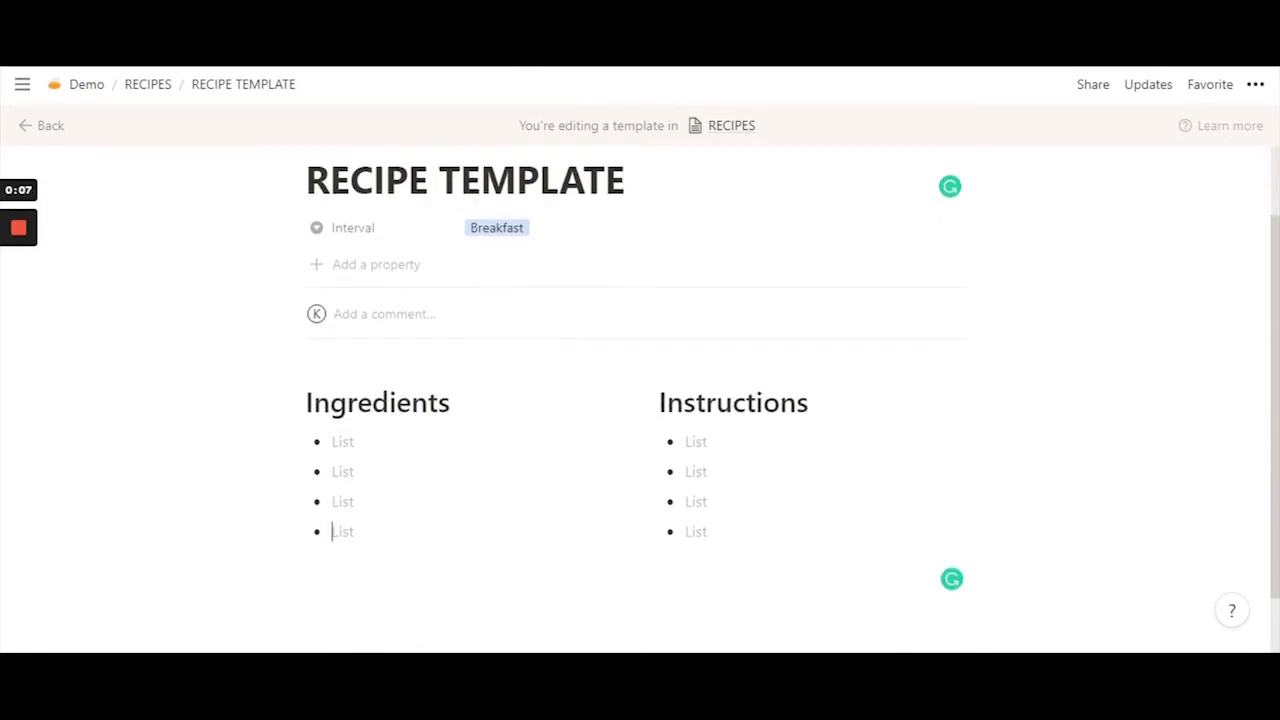
click(664, 565)
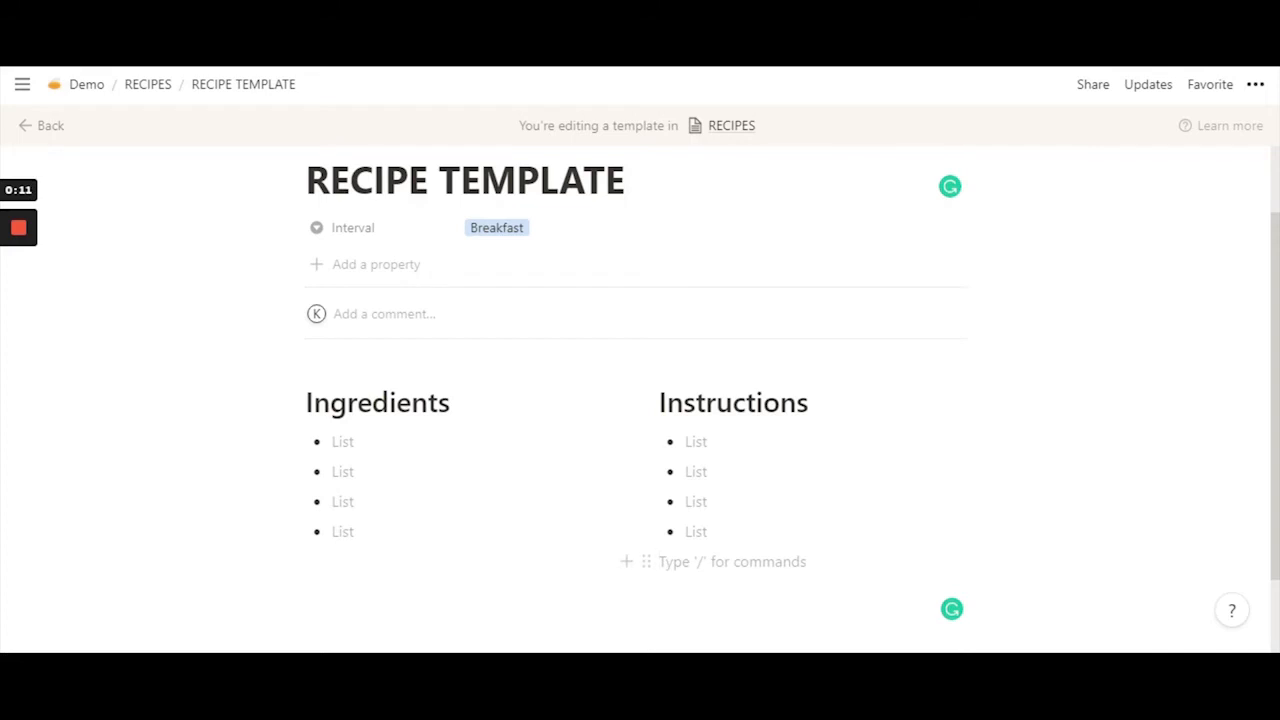
text(/)
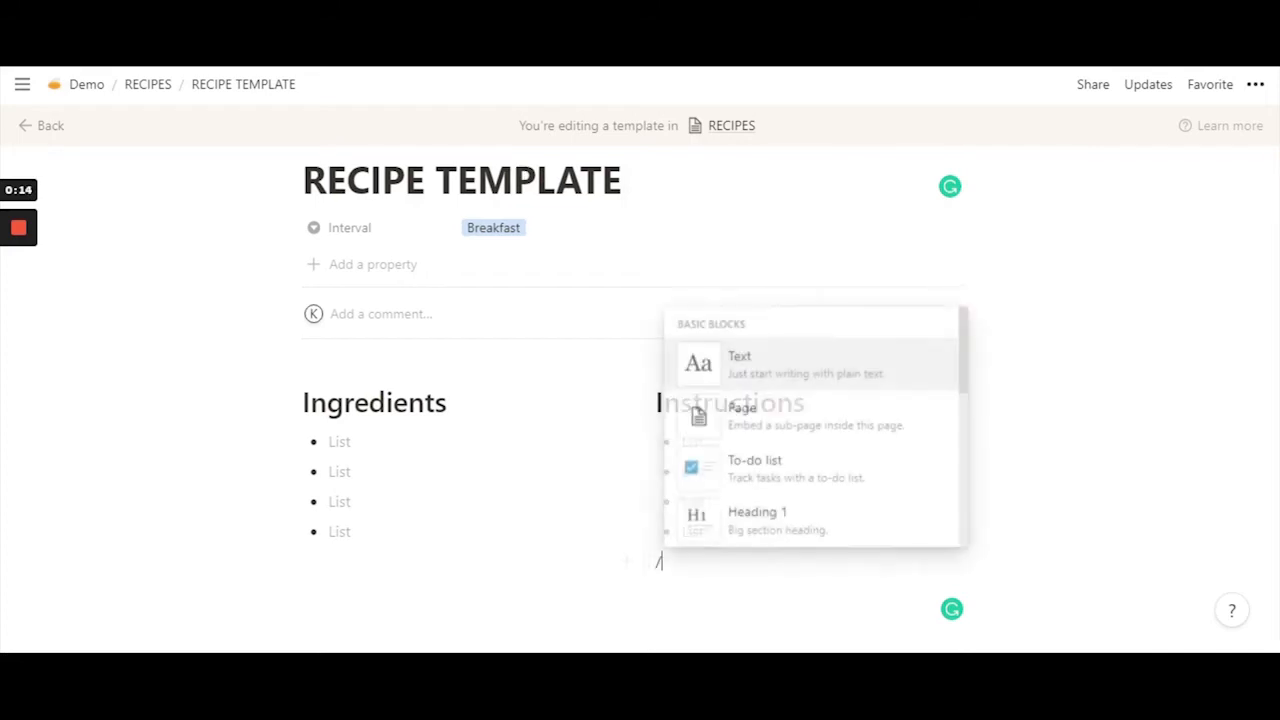
key(BackSpace)
text(/)
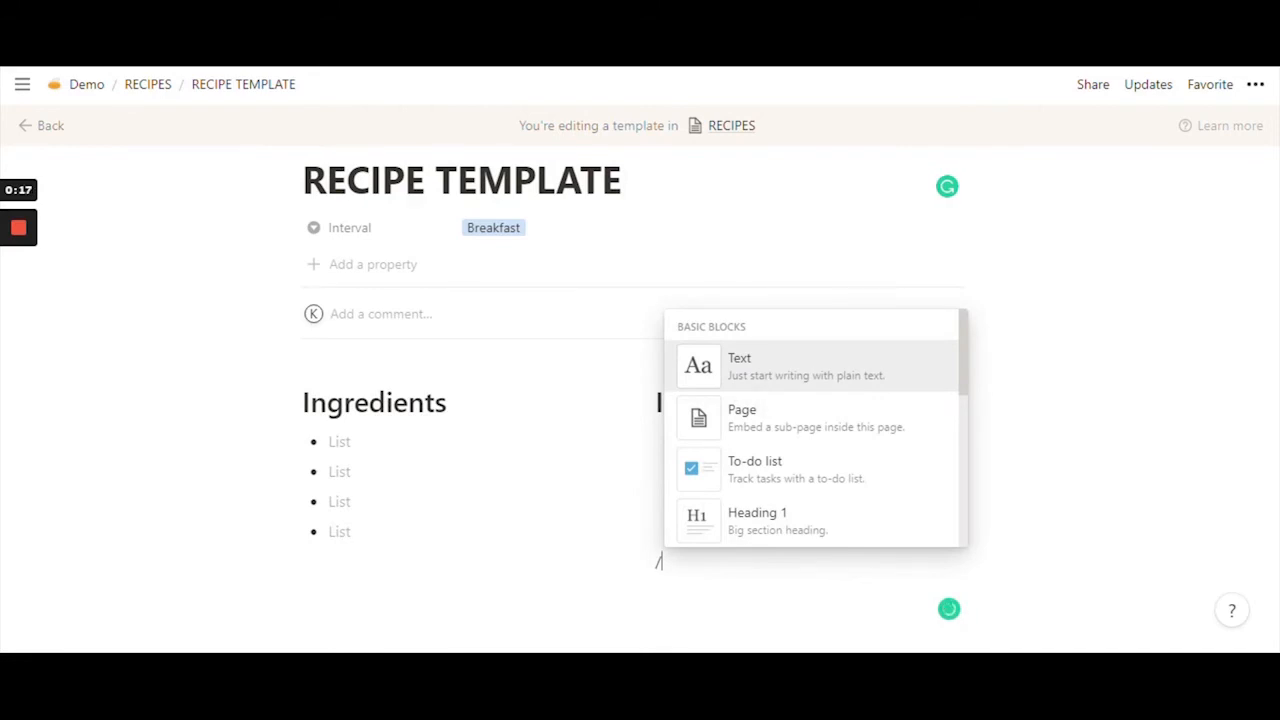
key(Down)
key(Down)
key(Down)
key(Down)
key(Down)
key(Down)
key(Down)
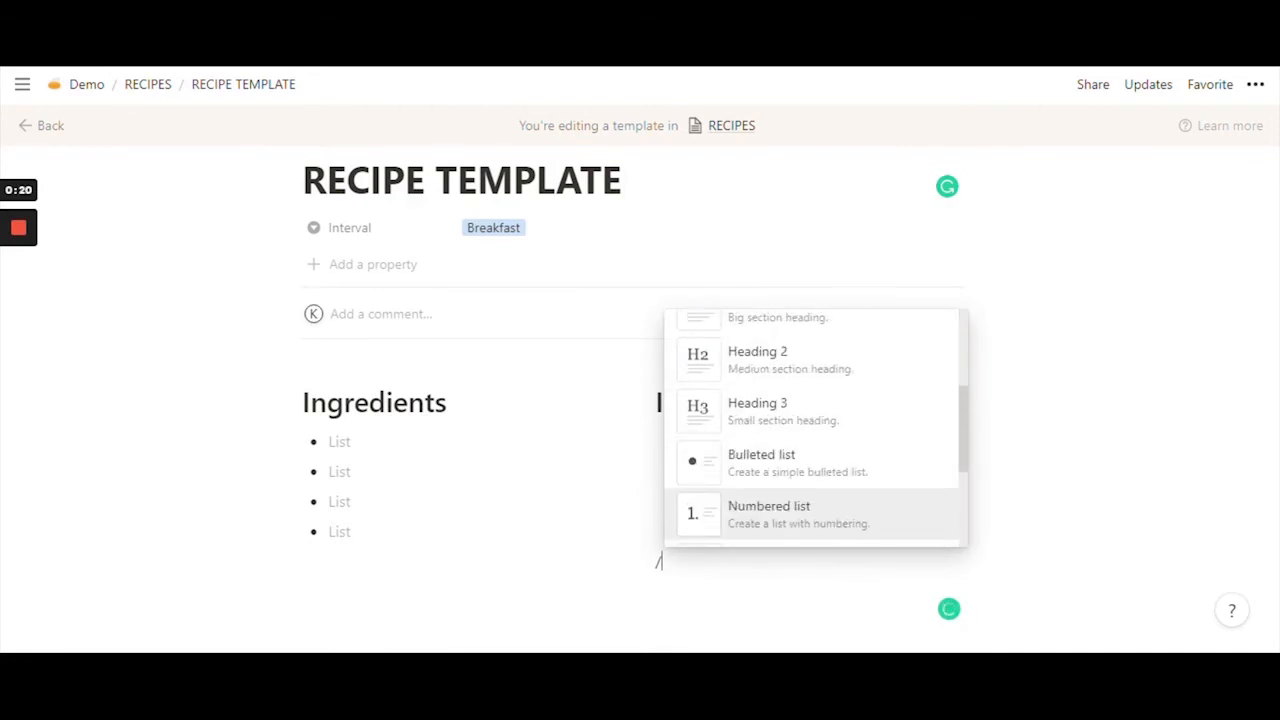
key(Down)
key(Down)
key(Down)
key(Down)
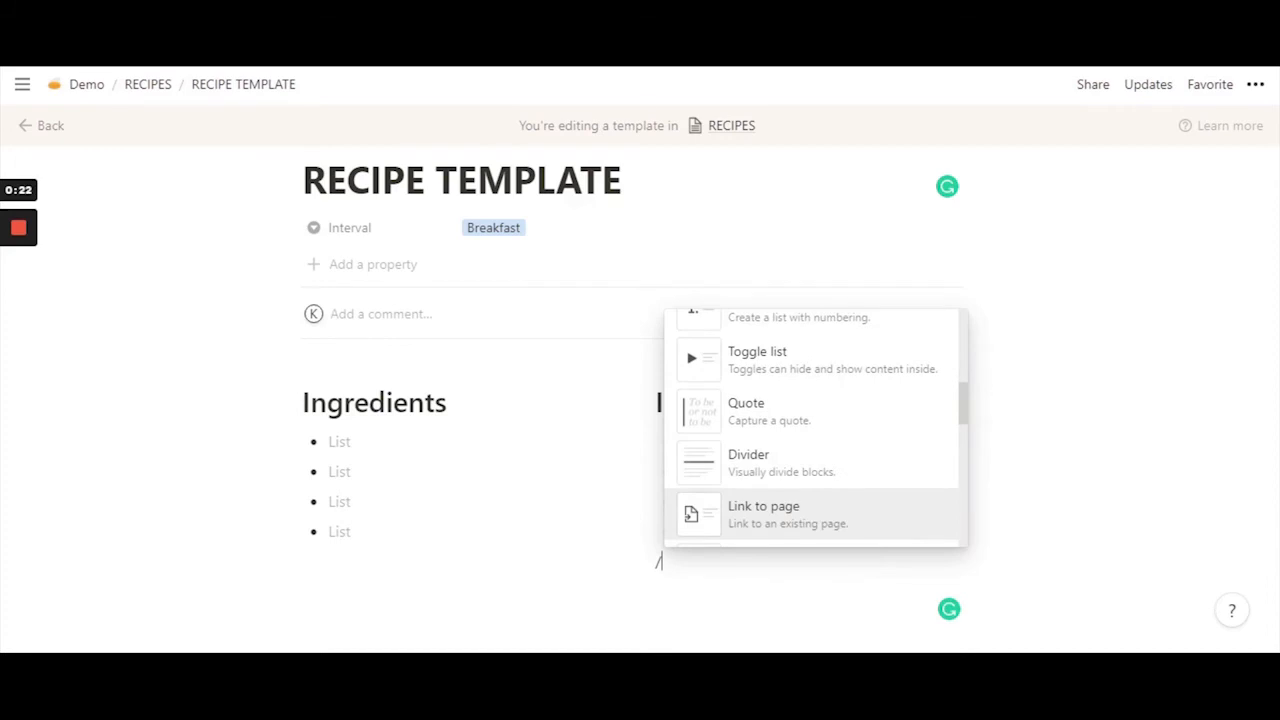
key(Down)
key(Down)
key(Down)
key(Down)
key(Down)
key(Down)
key(Down)
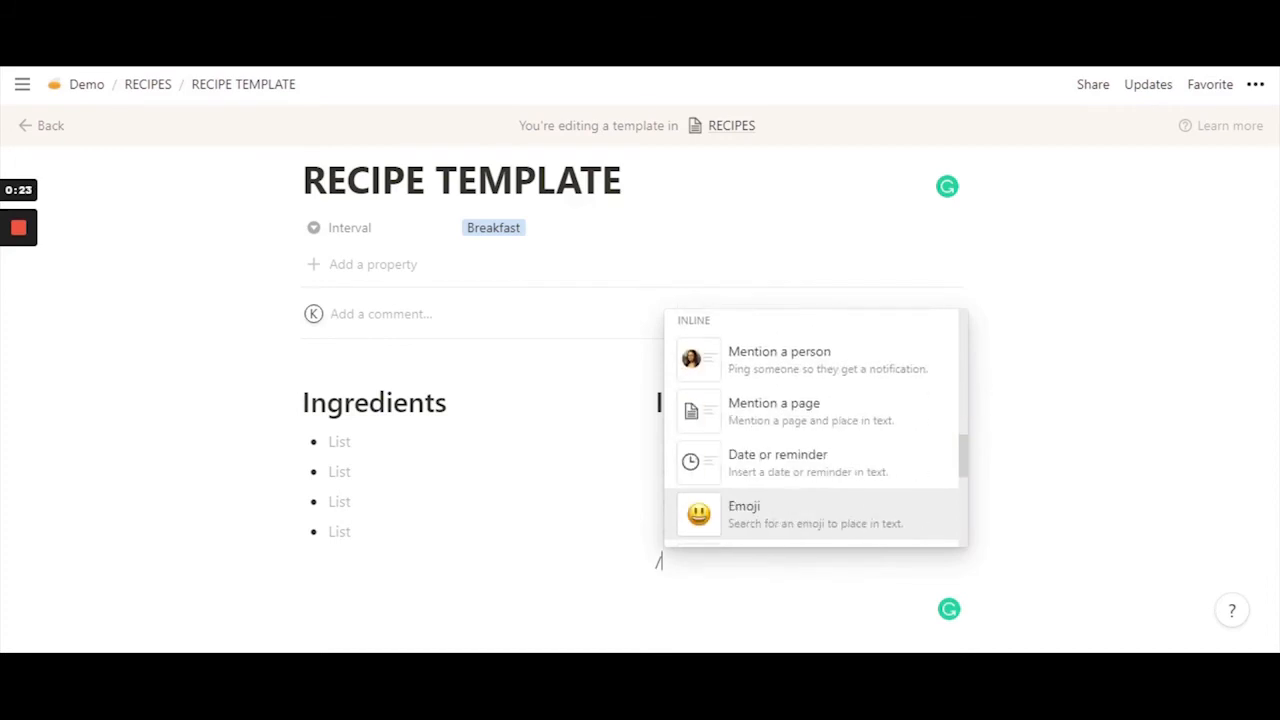
key(Down)
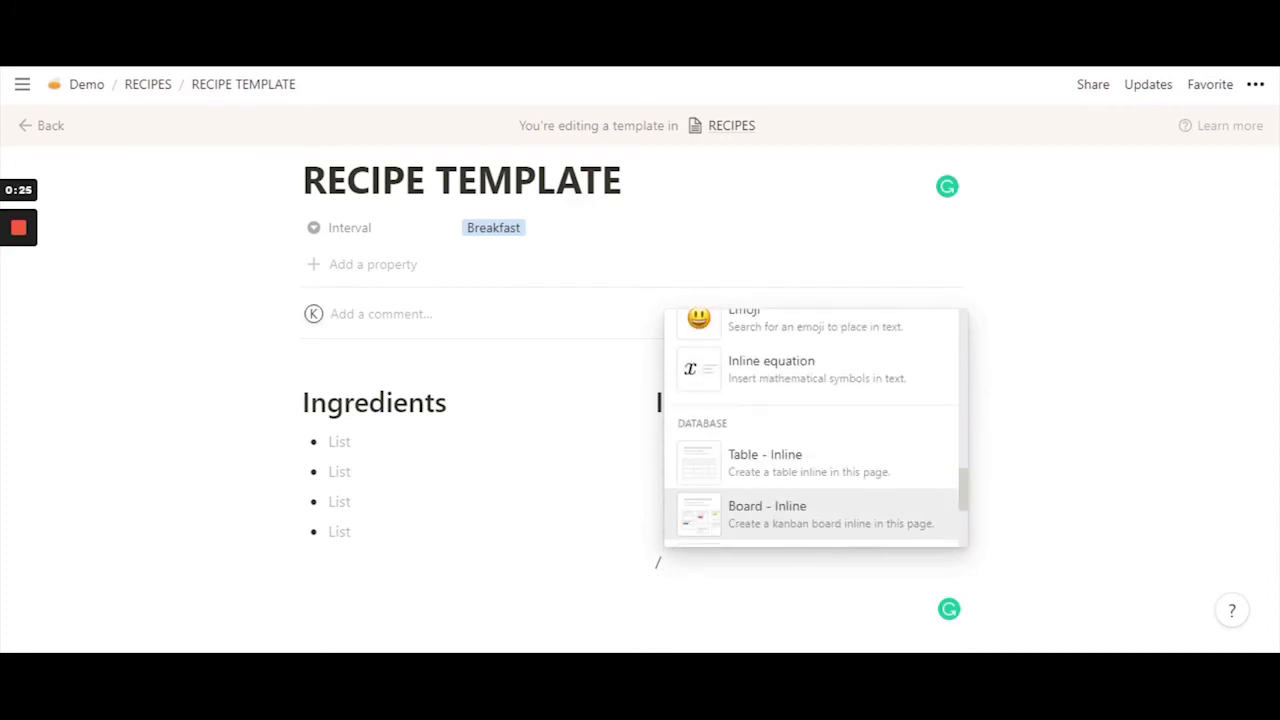
key(Down)
key(Down)
key(Down)
key(Down)
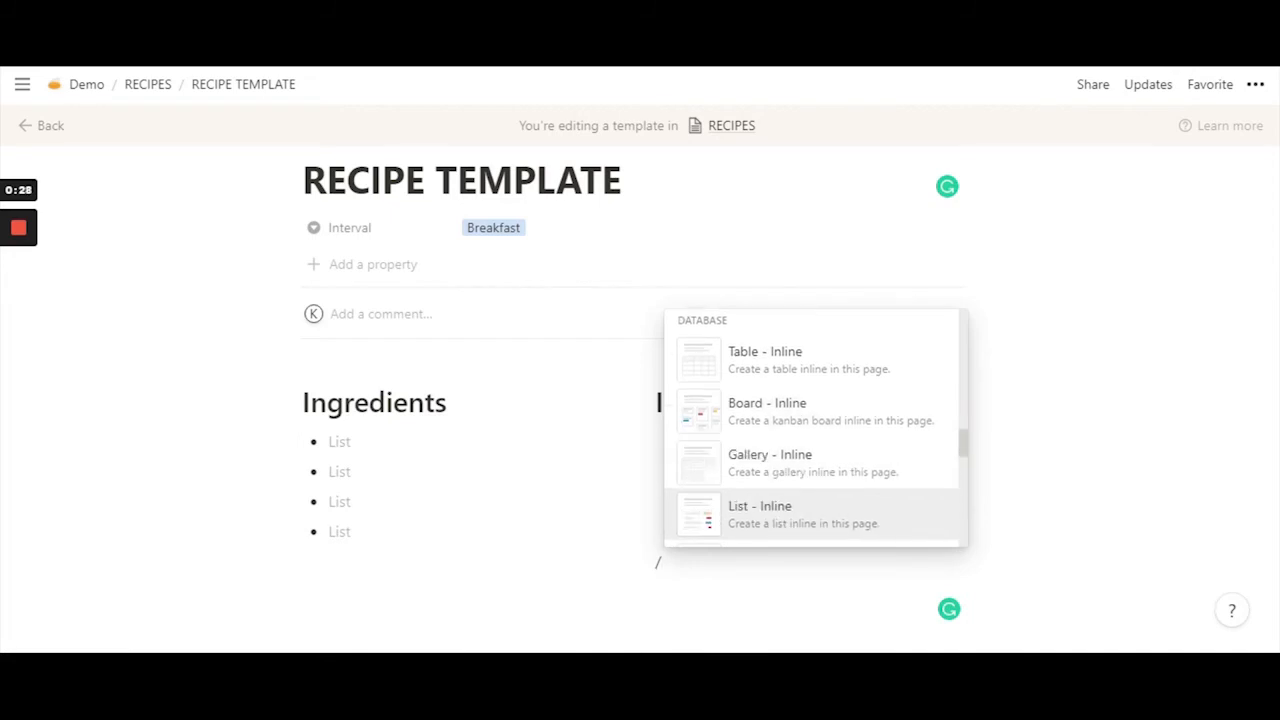
key(BackSpace)
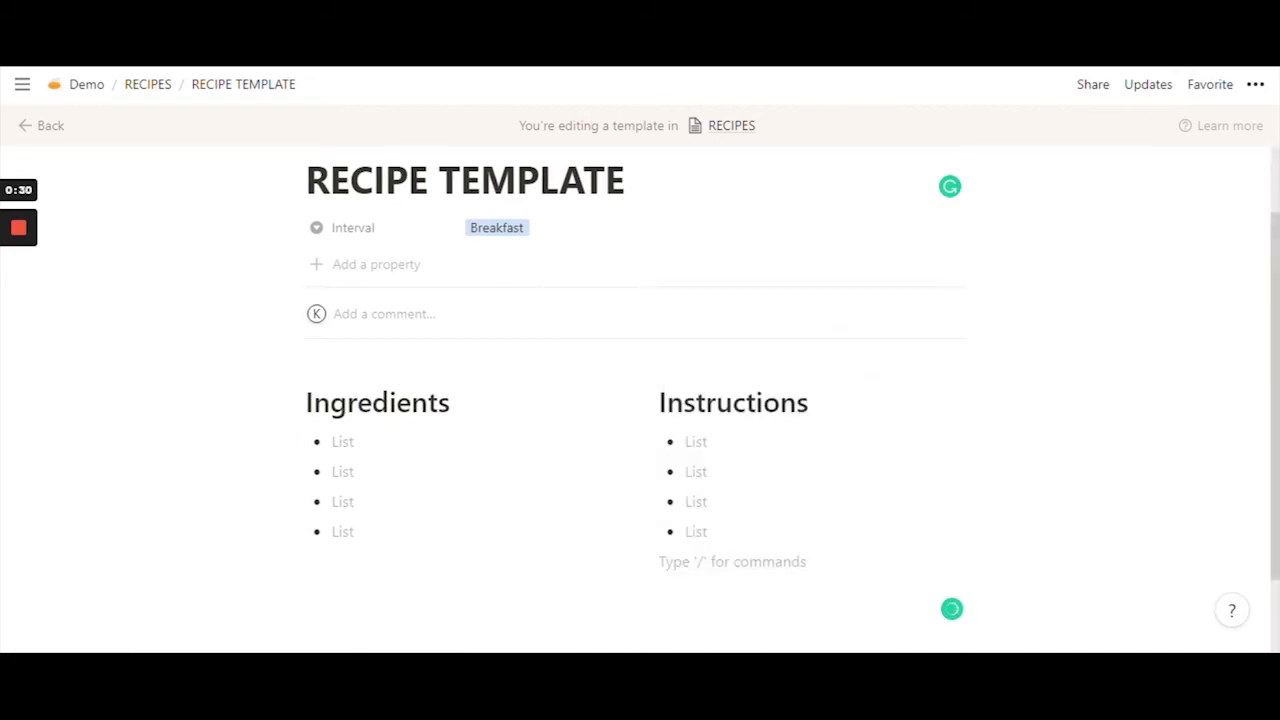
scroll(760, 535, up, 1)
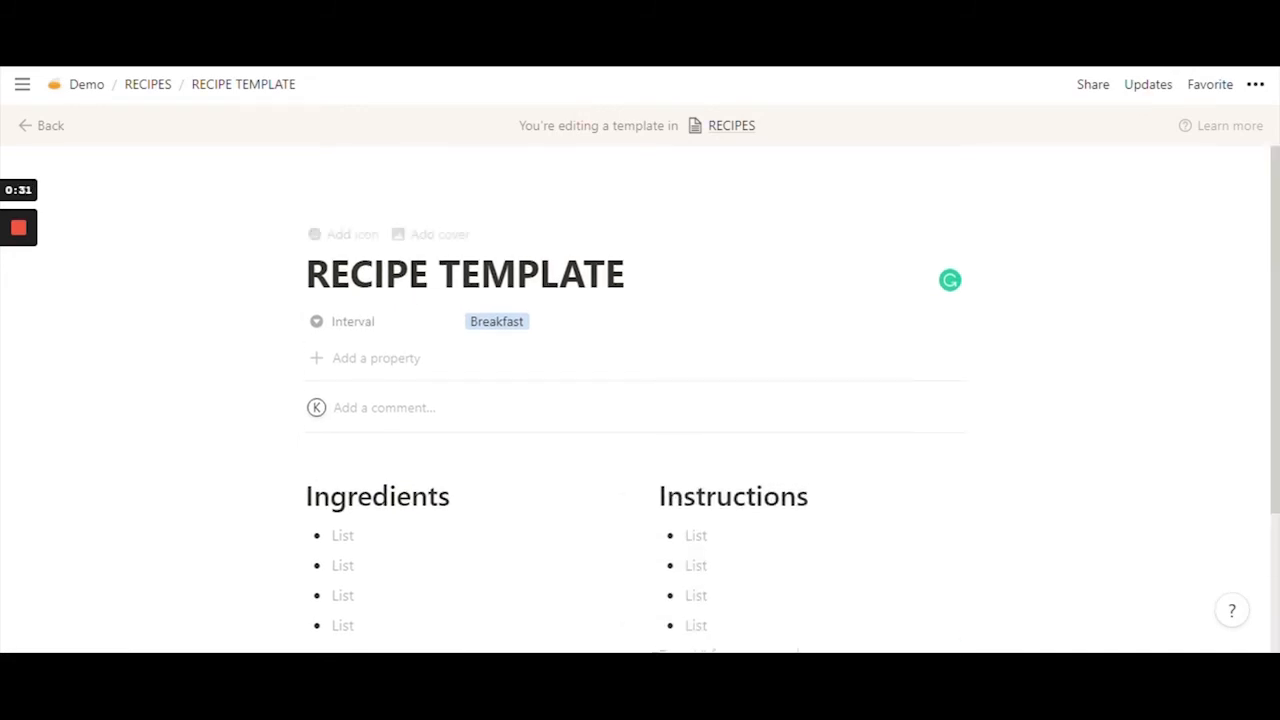
drag(1275, 260, 1275, 282)
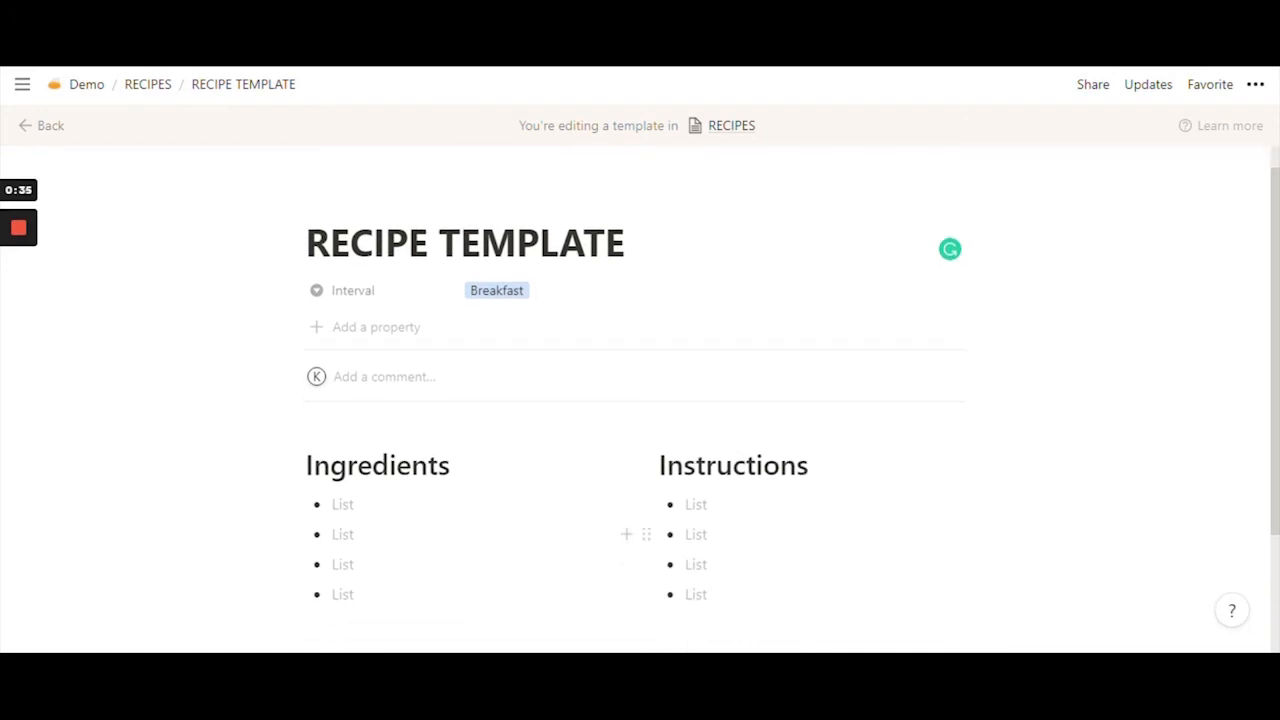
click(686, 535)
scroll(640, 420, up, 1)
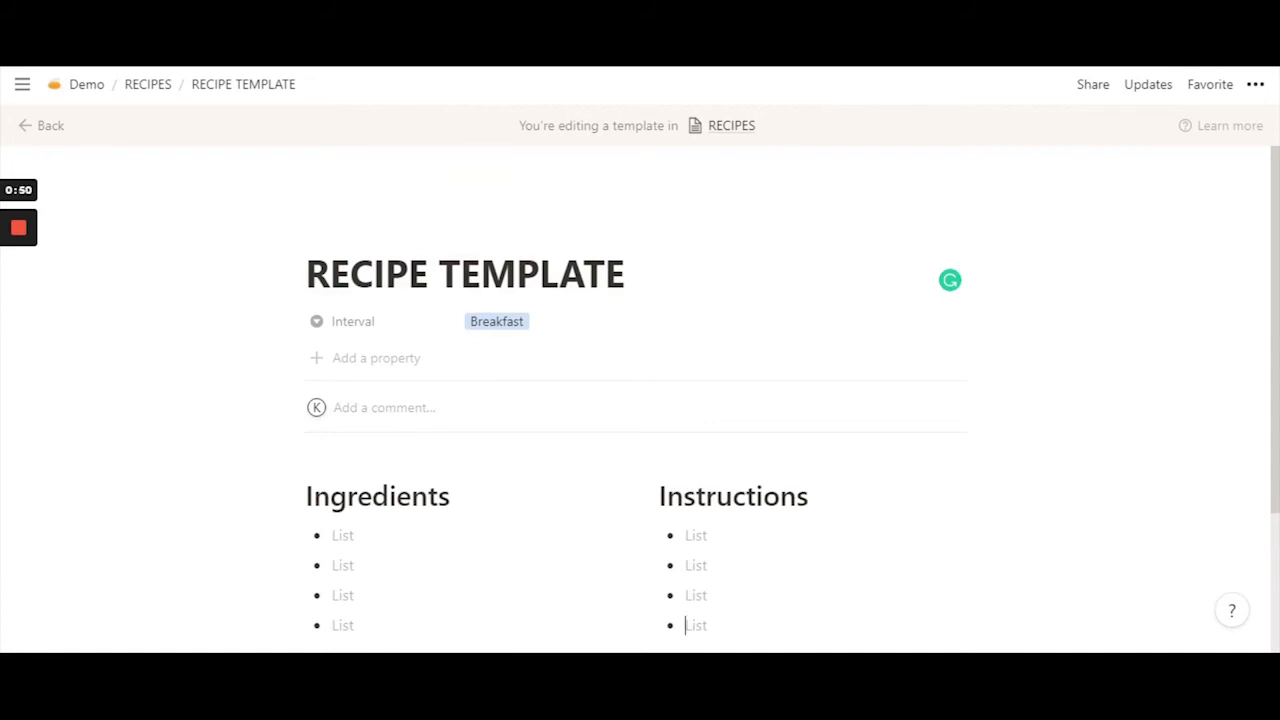
scroll(700, 330, down, 1)
scroll(700, 330, up, 1)
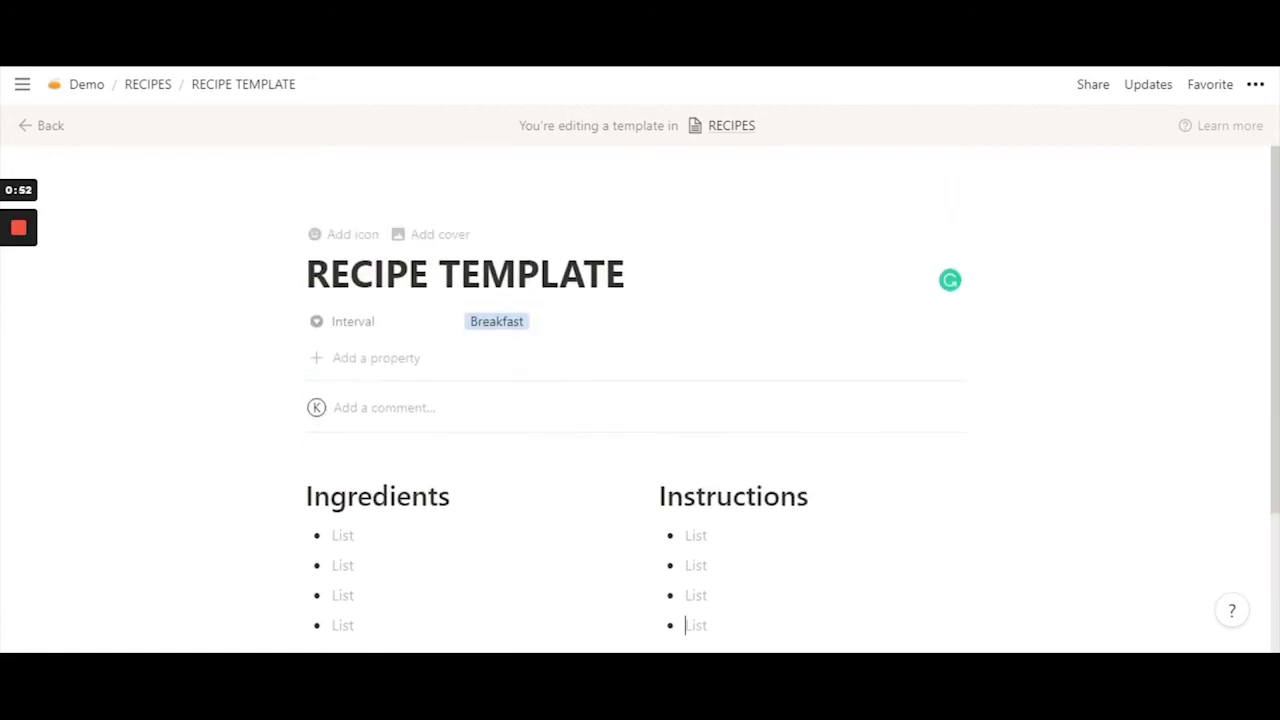
Add an icon to the recipe template and set it to the yellow spiral notebook emoji found with the filter "book".
click(338, 236)
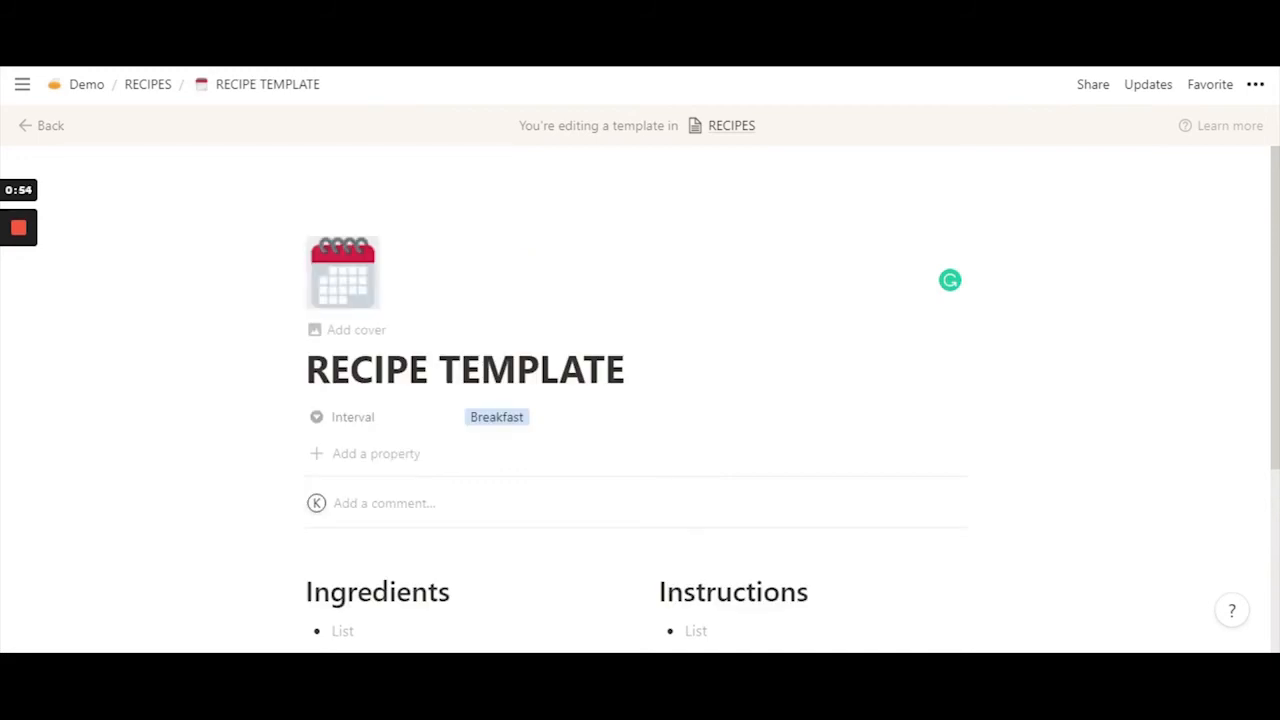
click(349, 275)
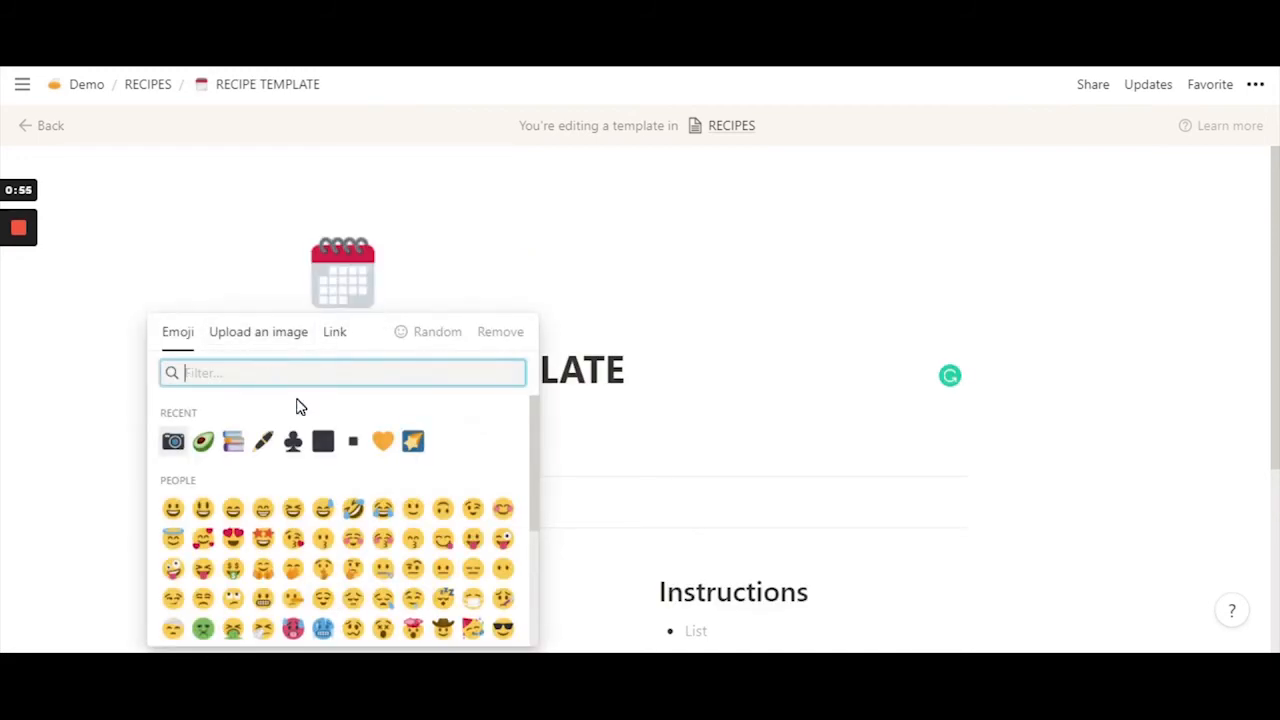
text(rec)
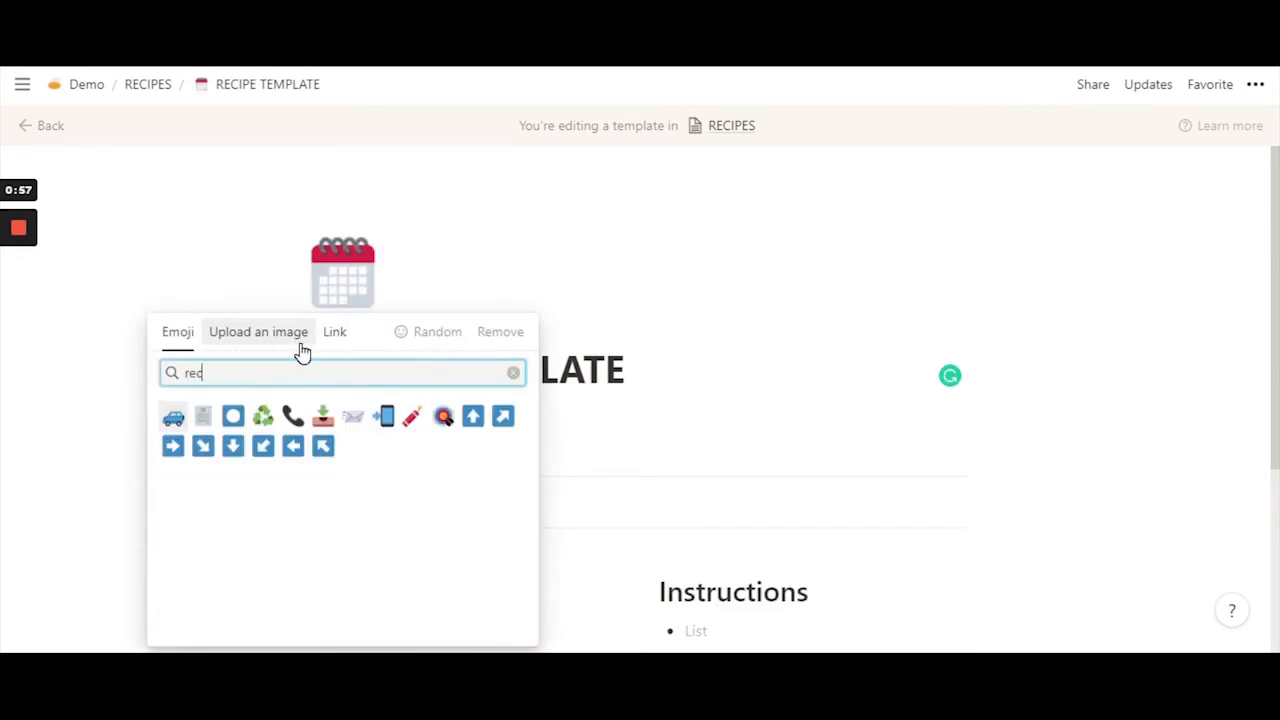
key(BackSpace)
key(BackSpace)
key(BackSpace)
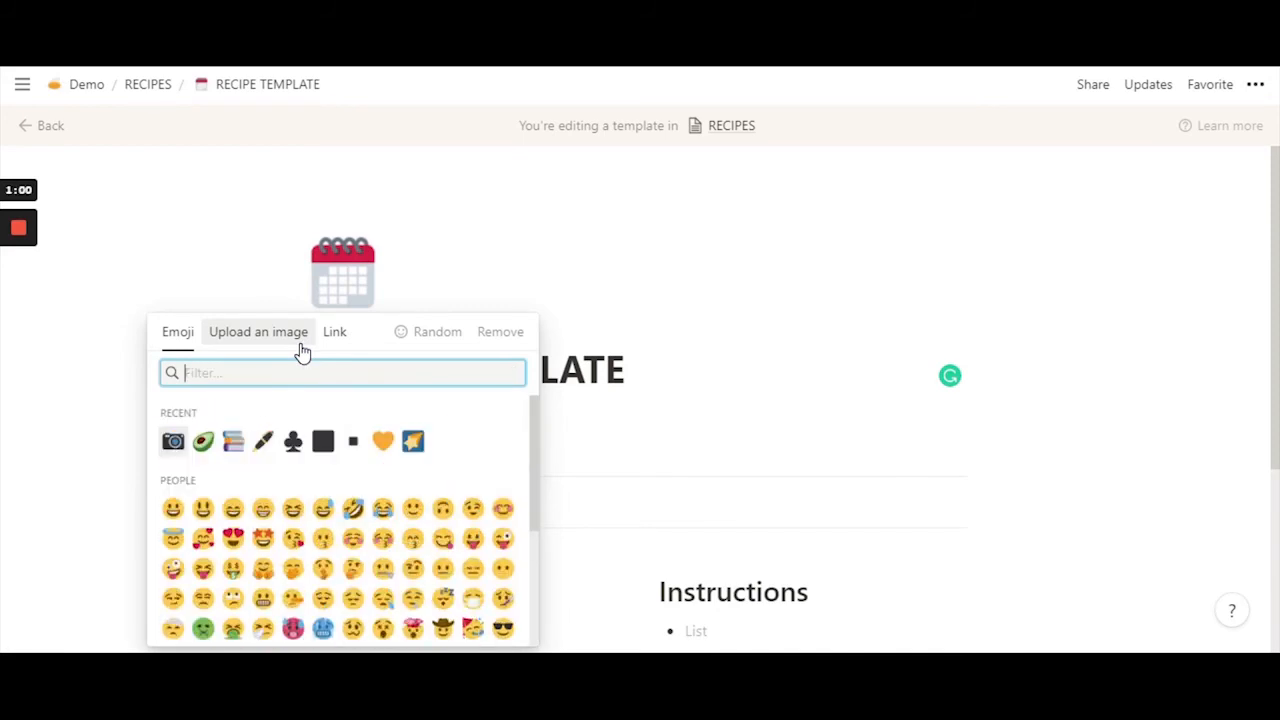
text(book)
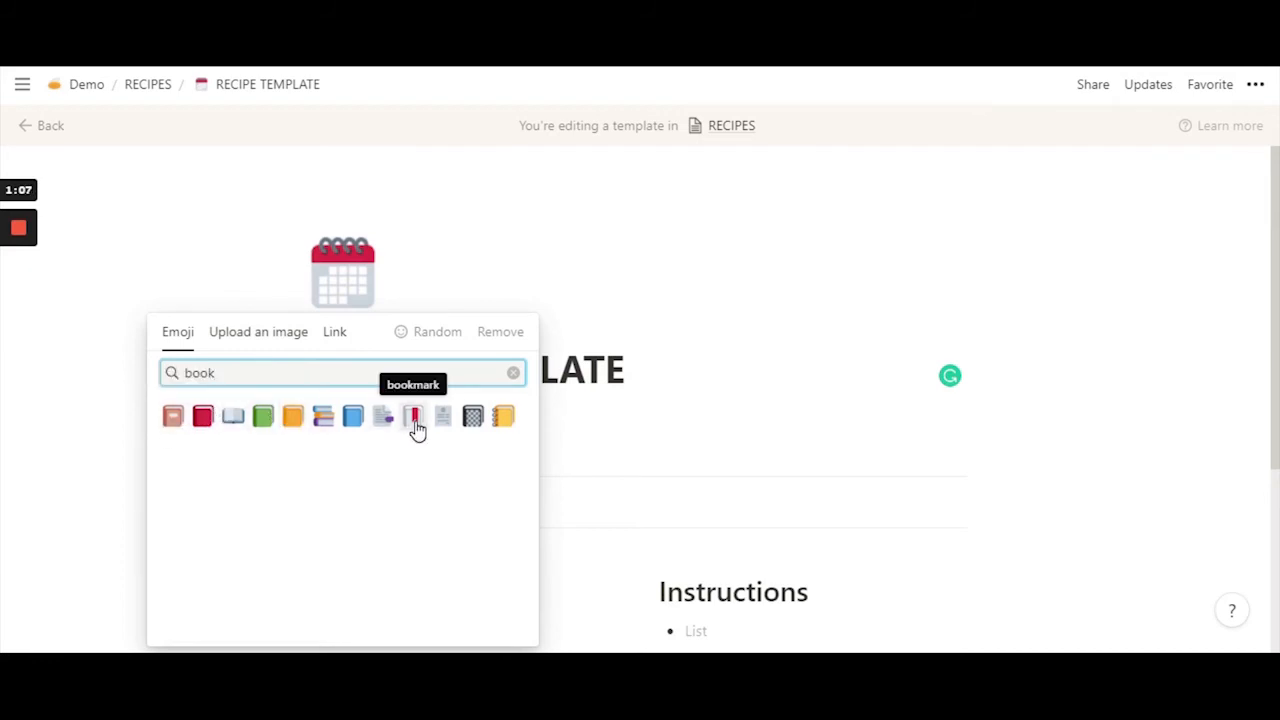
click(503, 418)
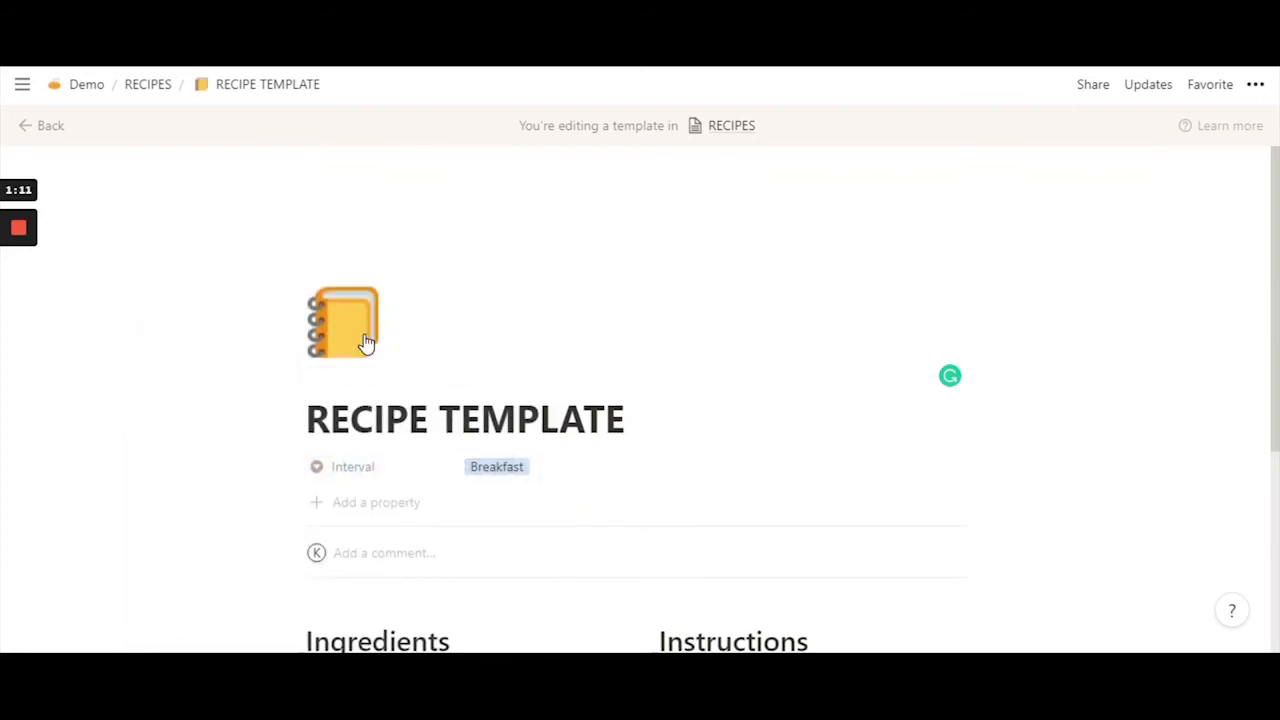
Add a cover to the template using the Unsplash photo of fruit and breakfast bowls found by searching for "recipes".
click(355, 330)
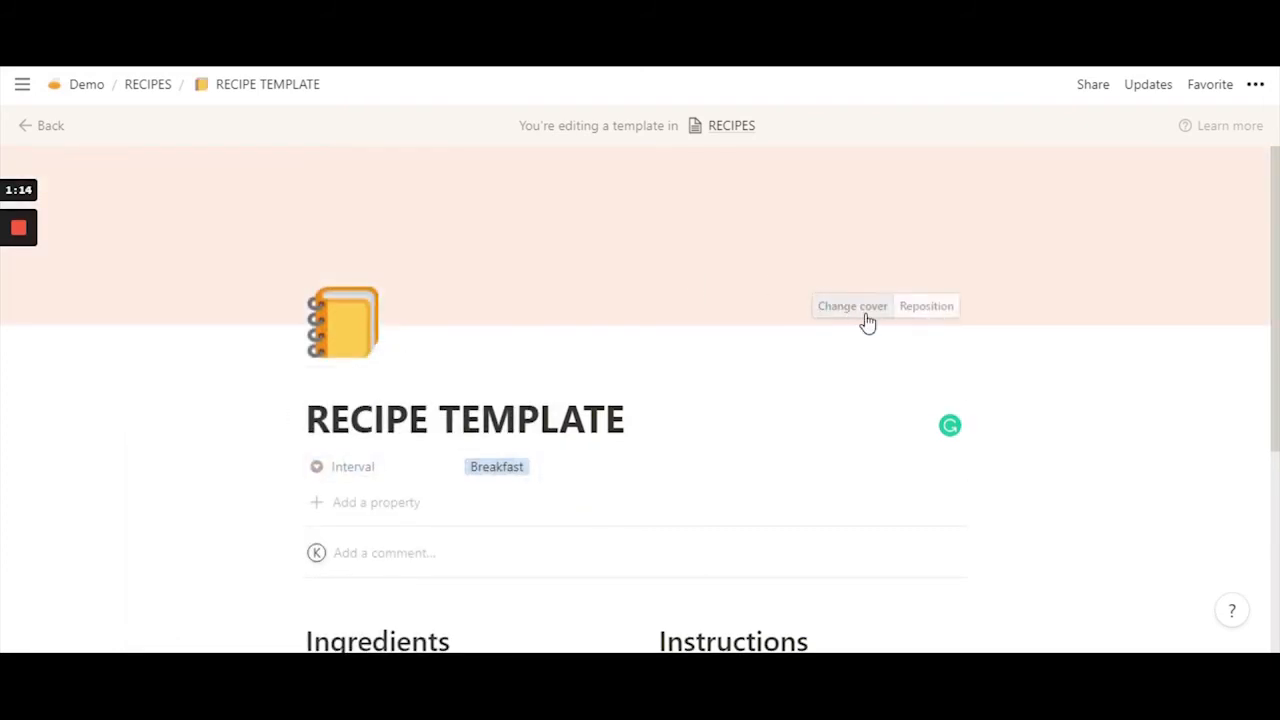
click(868, 310)
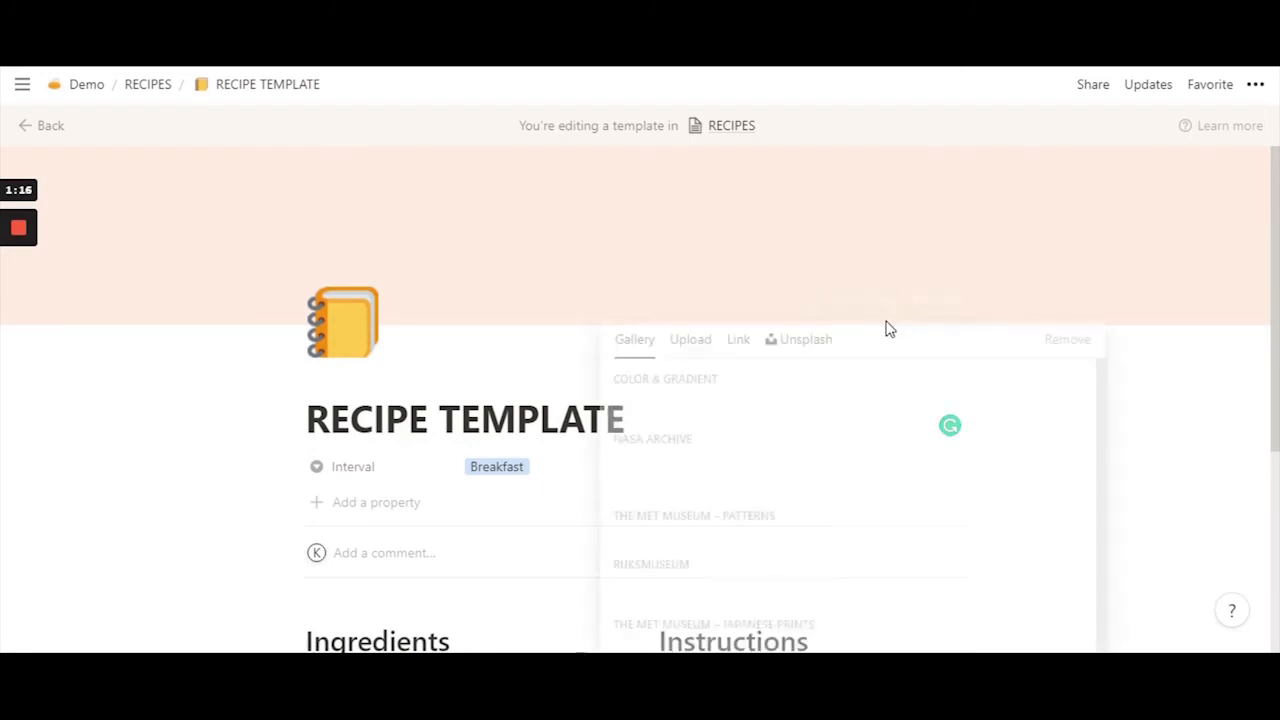
click(812, 277)
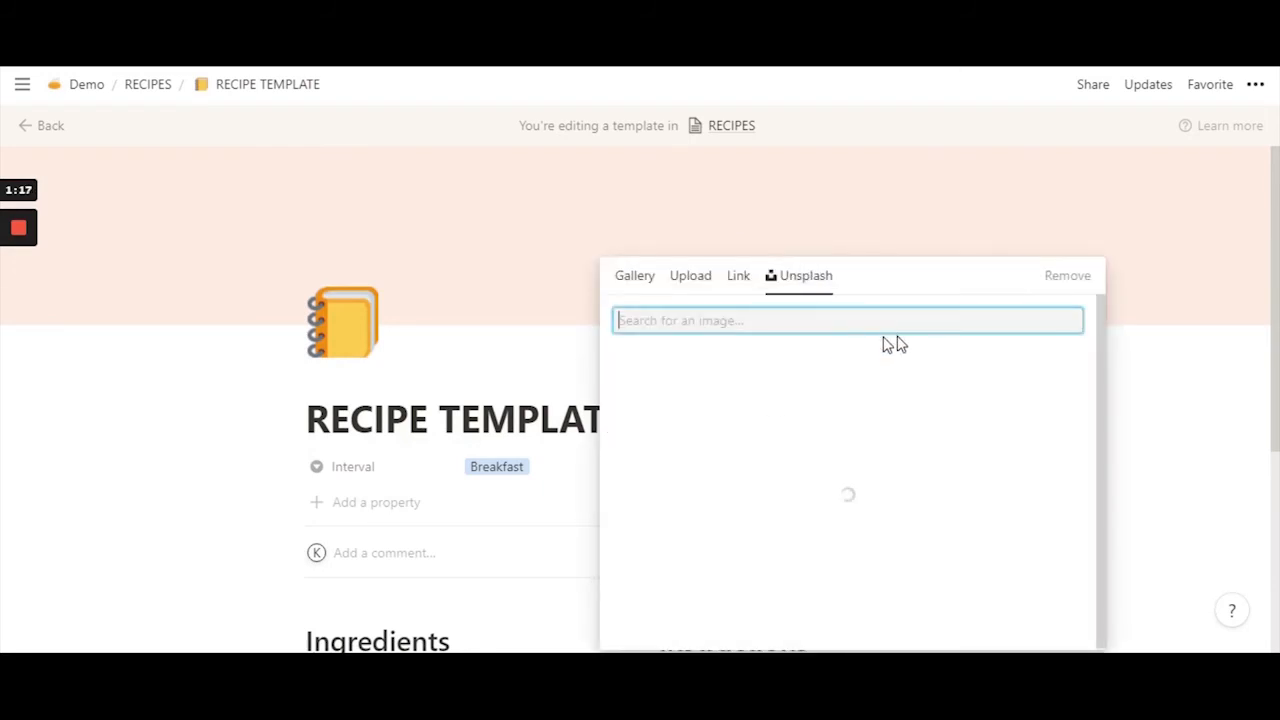
scroll(837, 366, down, 5)
scroll(840, 408, down, 2)
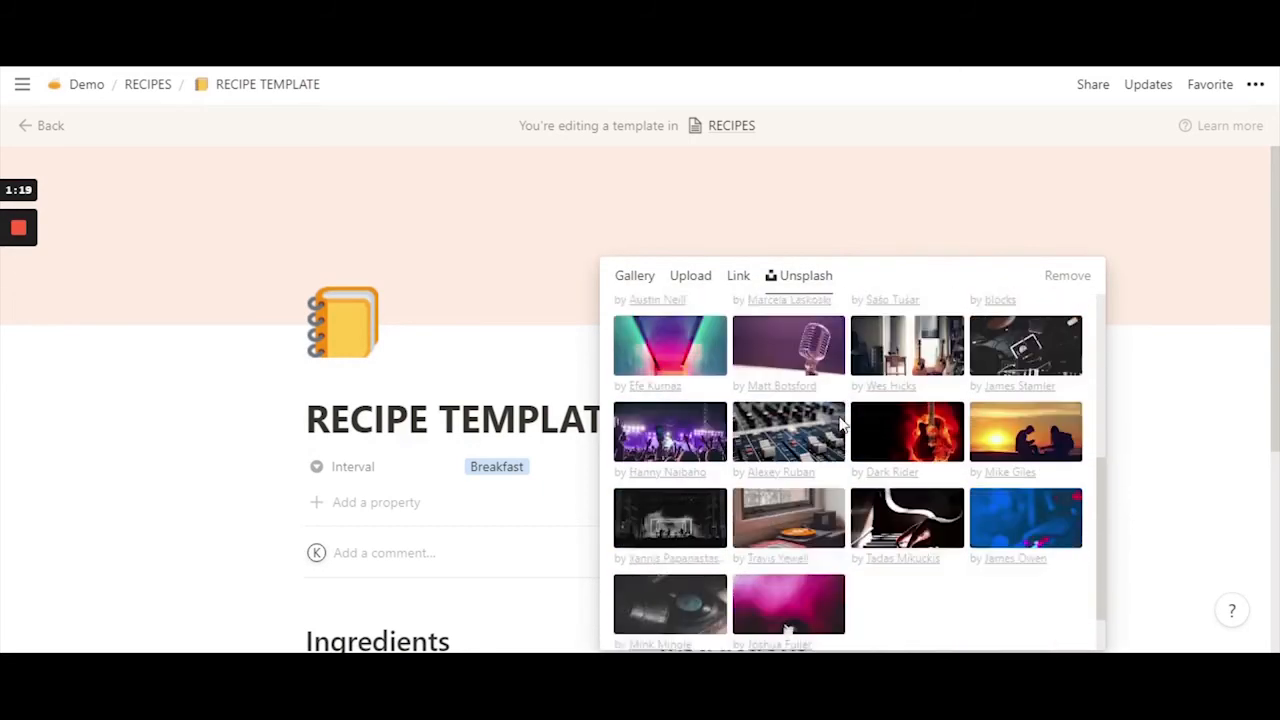
scroll(820, 366, up, 5)
text(recipes)
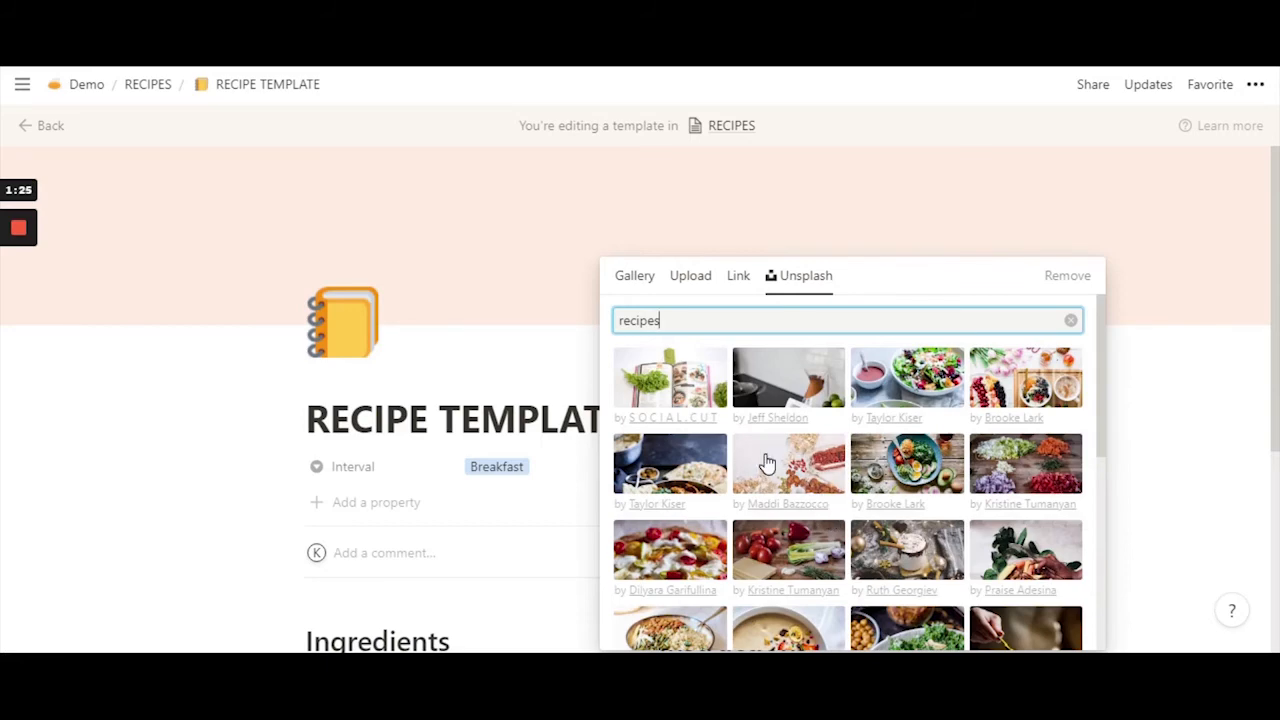
scroll(790, 480, down, 2)
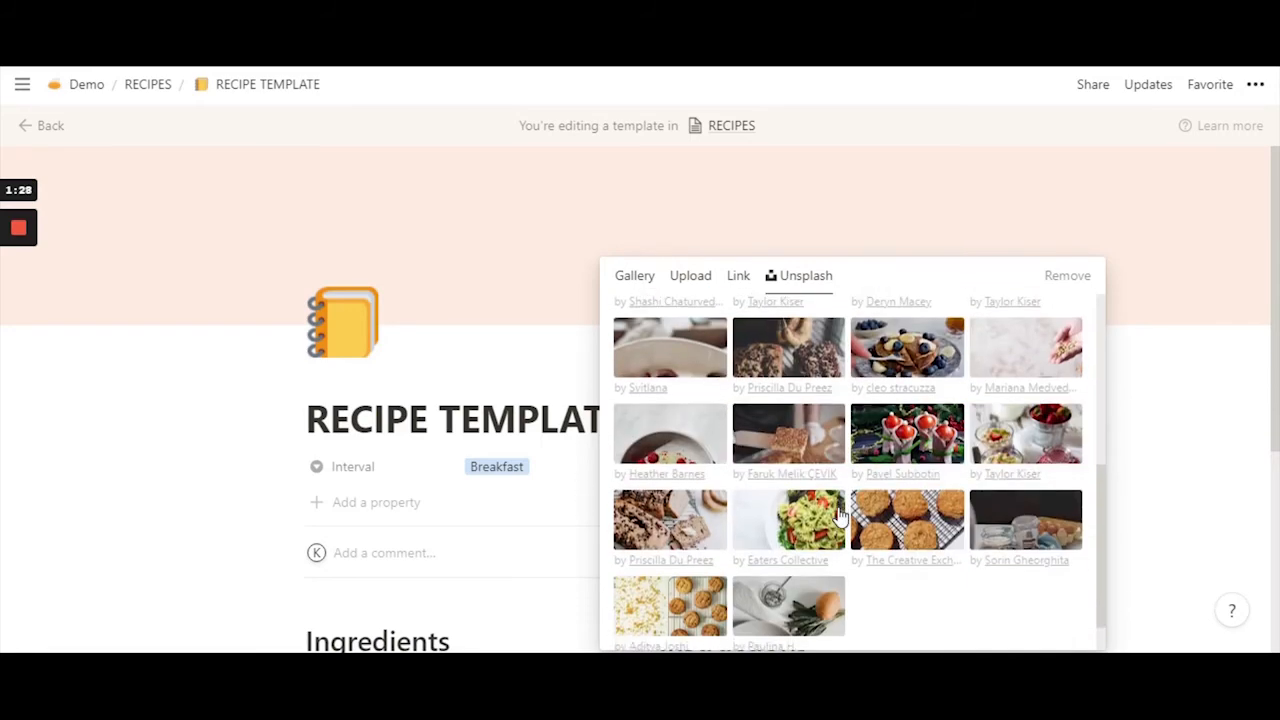
scroll(1006, 420, up, 5)
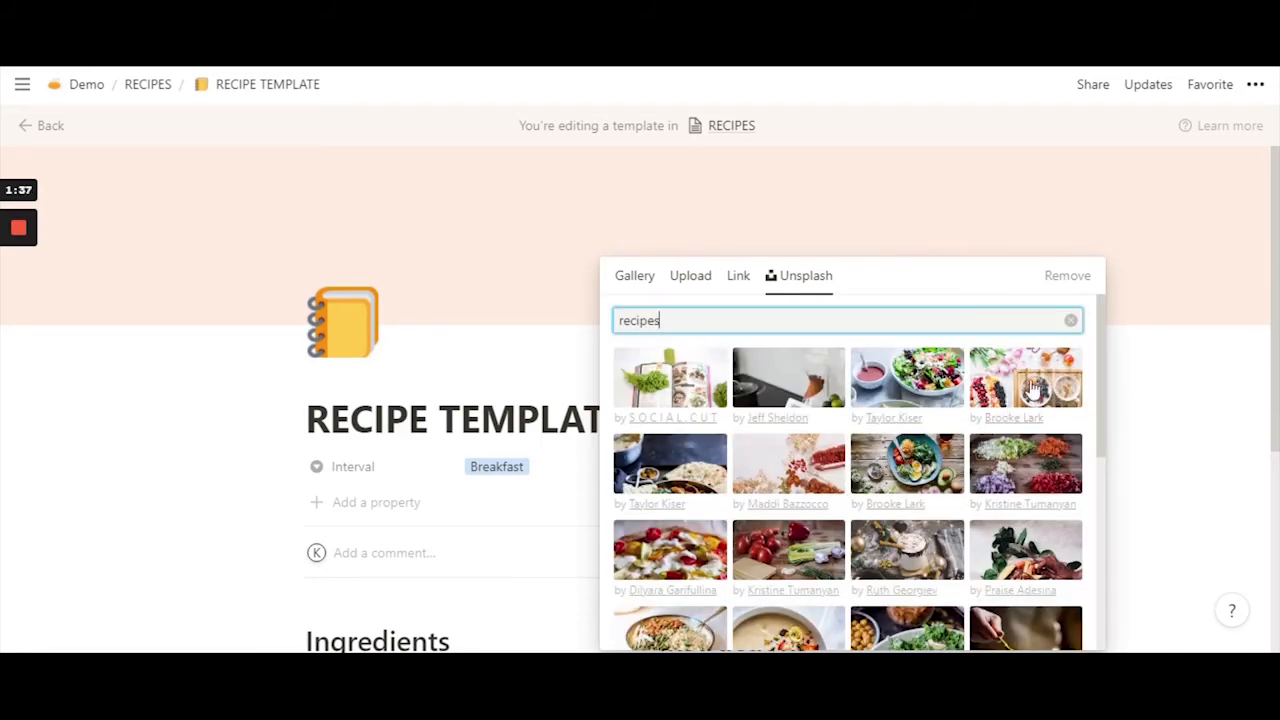
click(1009, 387)
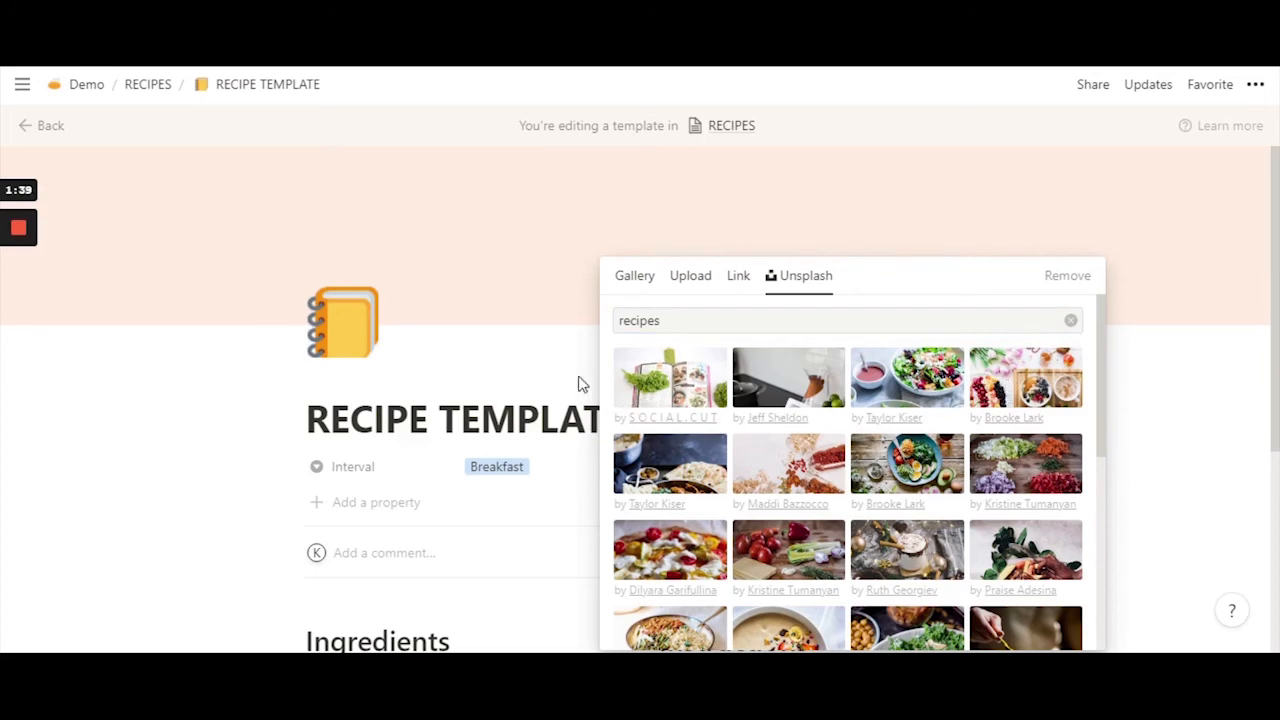
click(1171, 404)
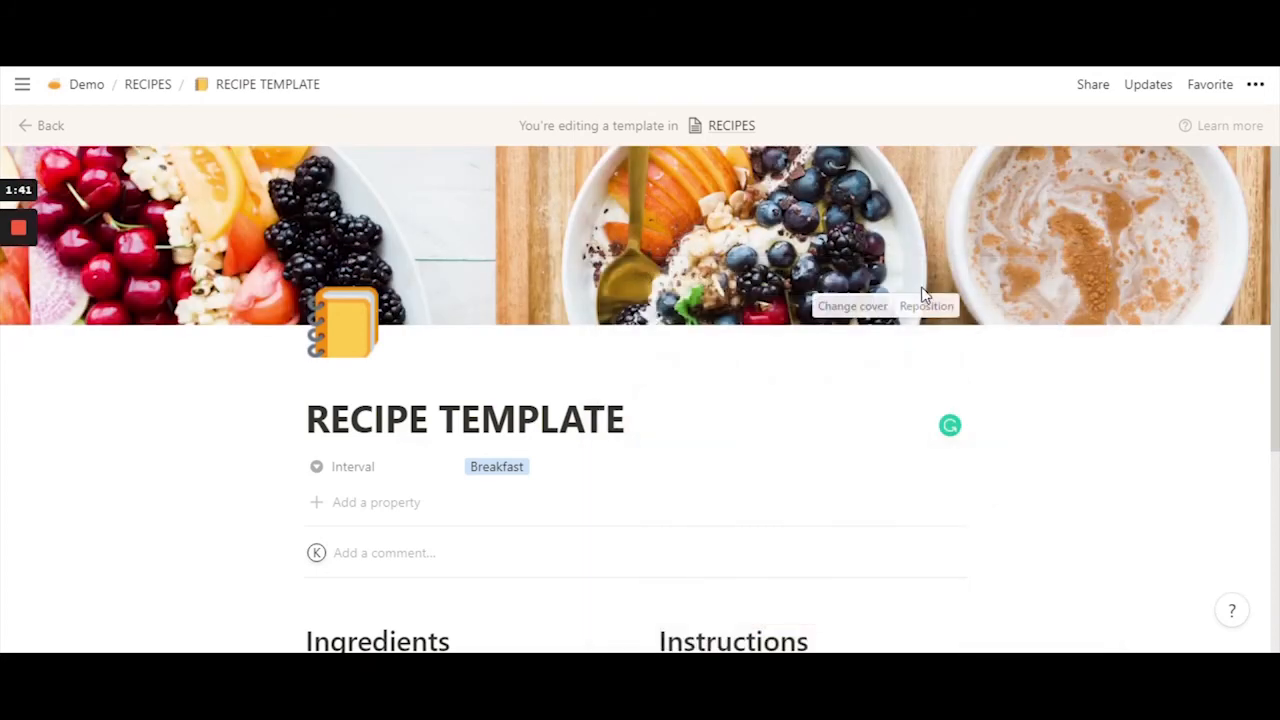
Reposition the cover photo to show its lower part with the avocado and cherries, and save the position.
click(925, 306)
drag(728, 285, 820, 249)
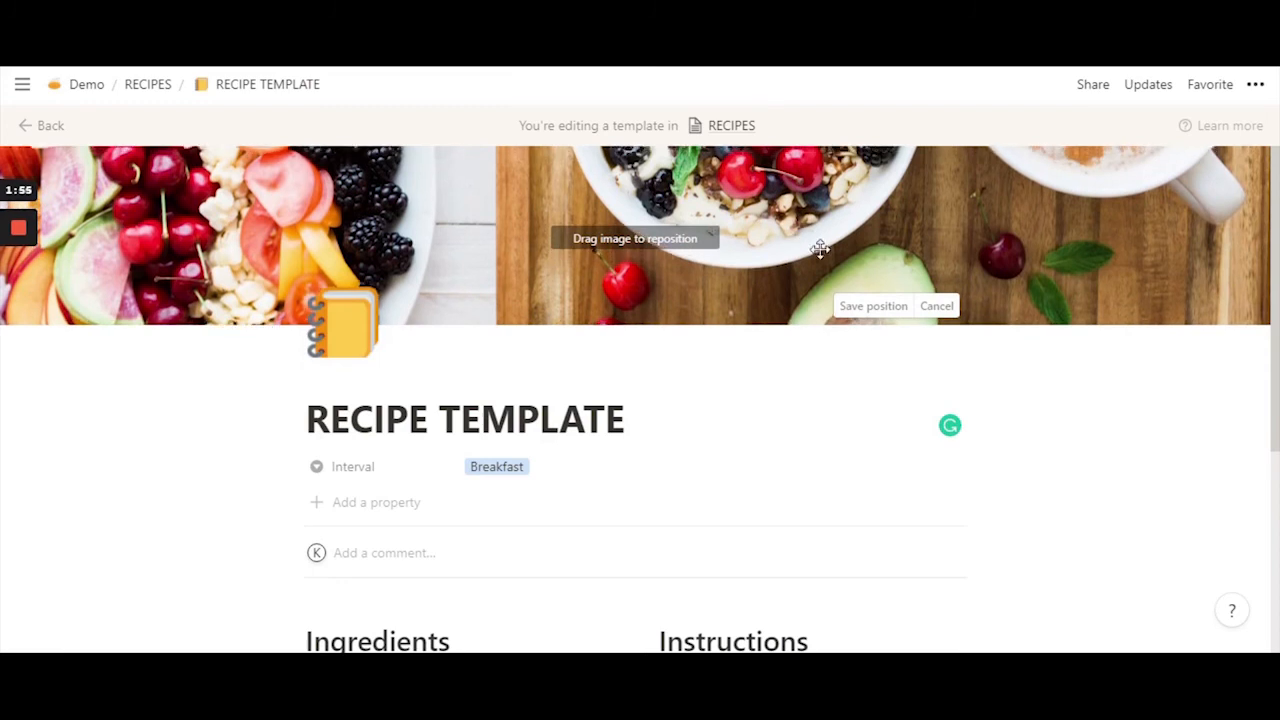
click(882, 312)
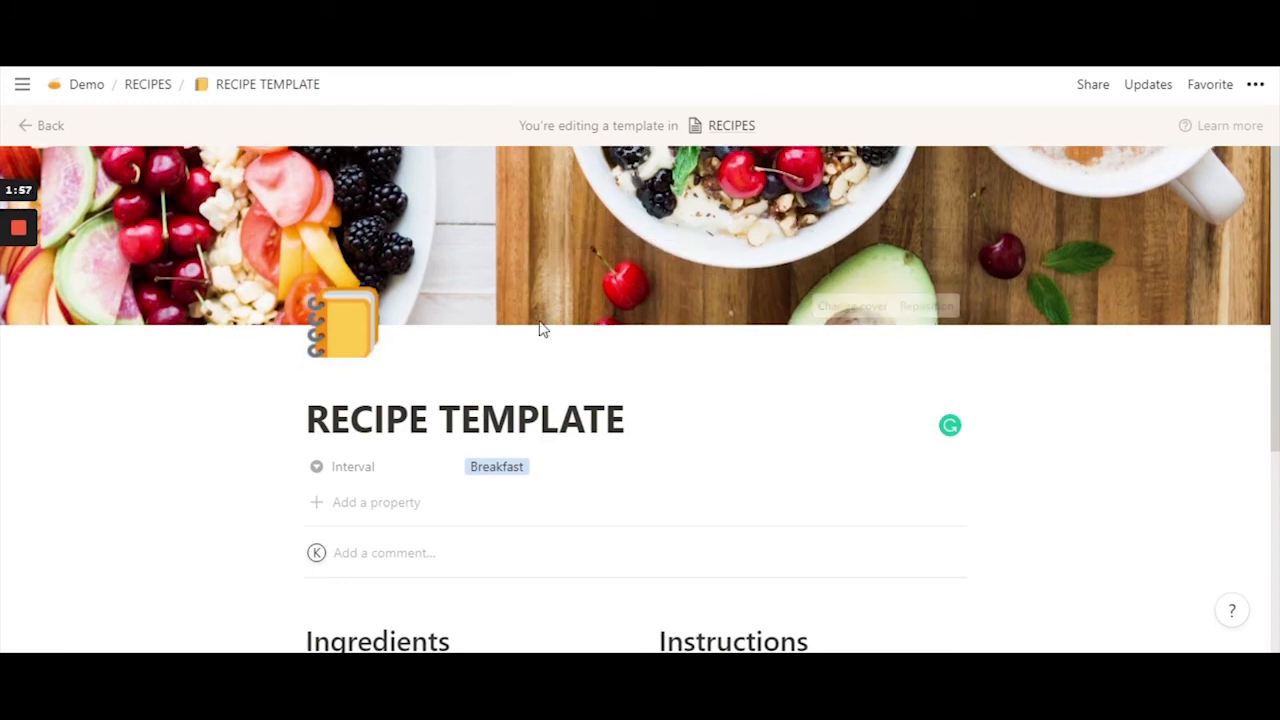
Look over the template, leave template editing and return to the RECIPES table.
scroll(640, 400, down, 3)
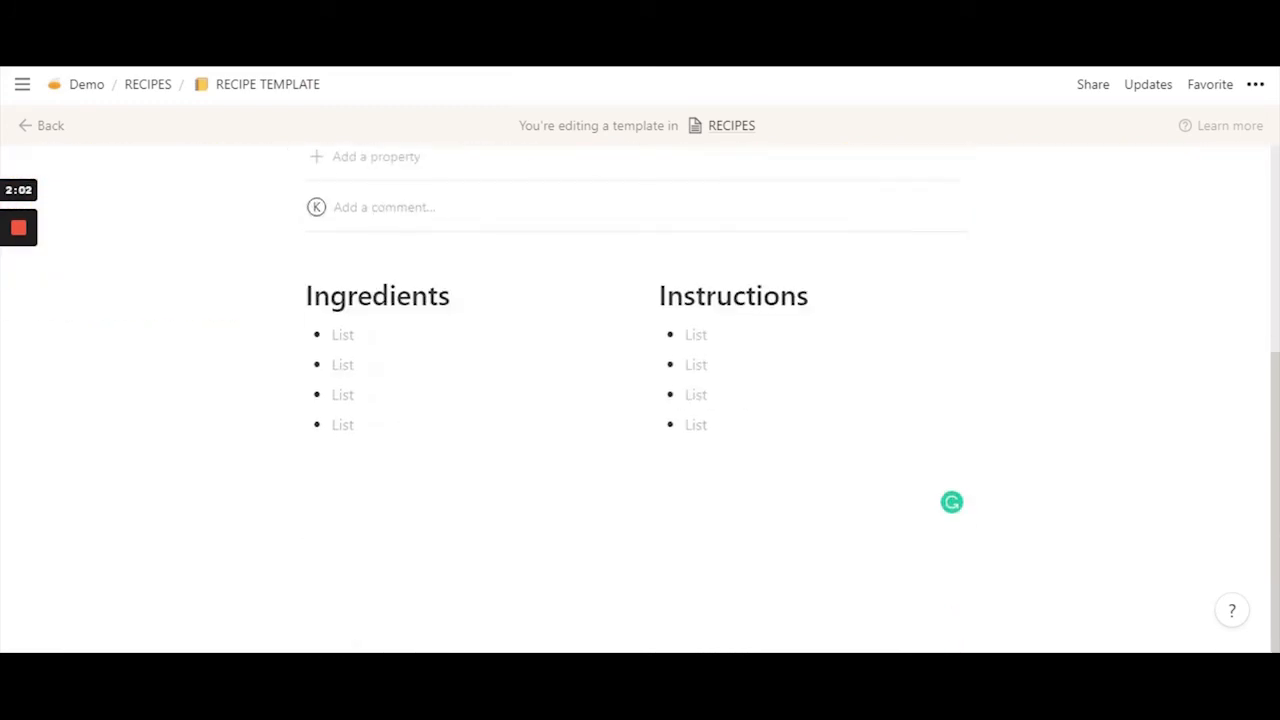
scroll(640, 454, up, 3)
scroll(640, 480, down, 2)
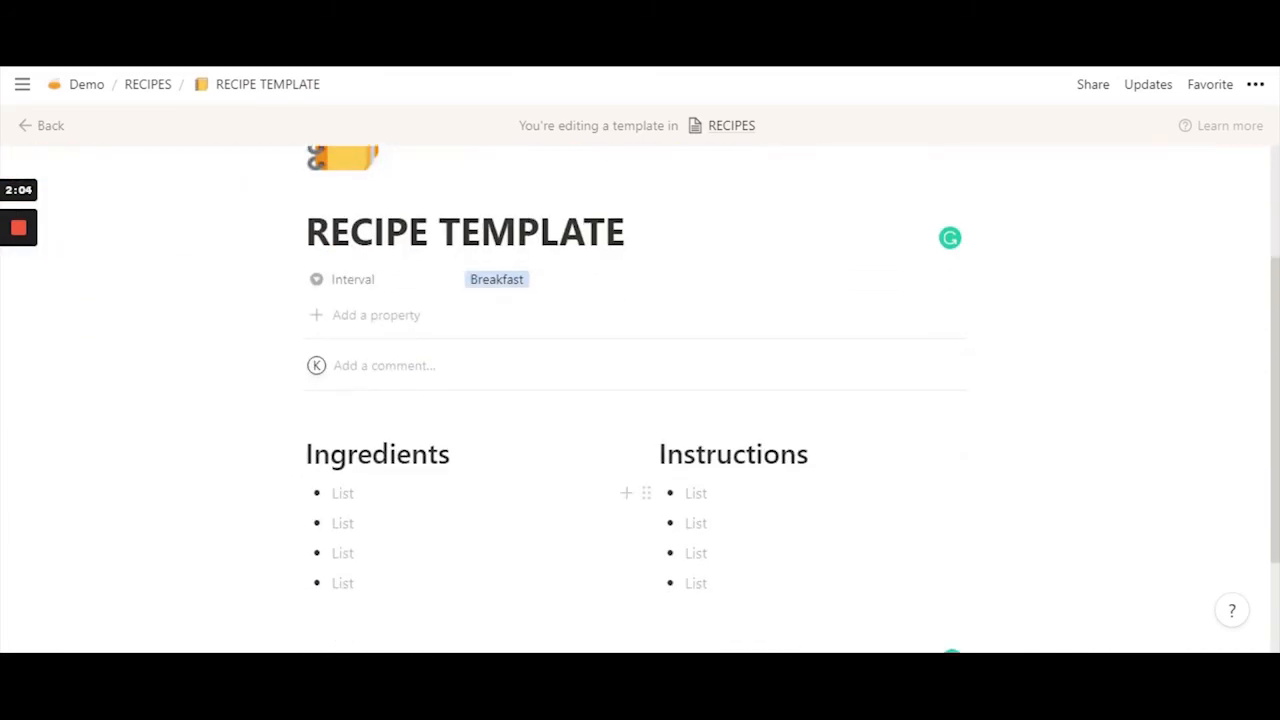
scroll(640, 400, up, 2)
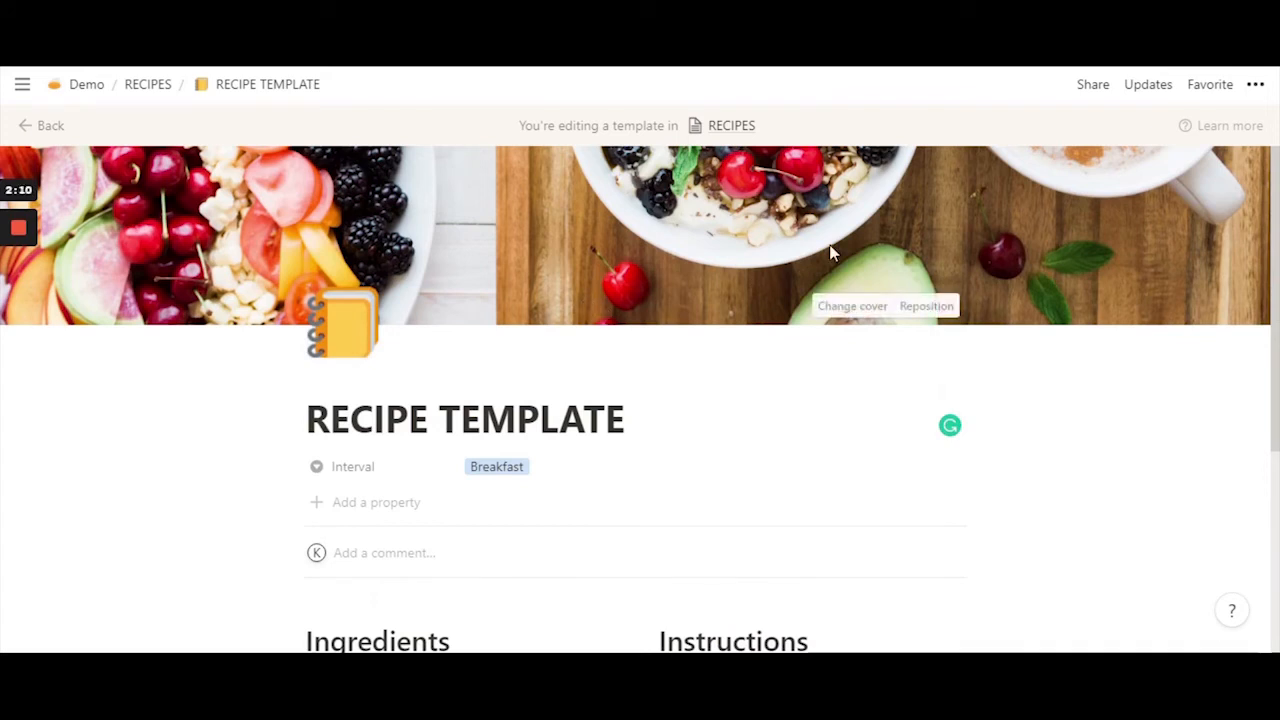
click(50, 130)
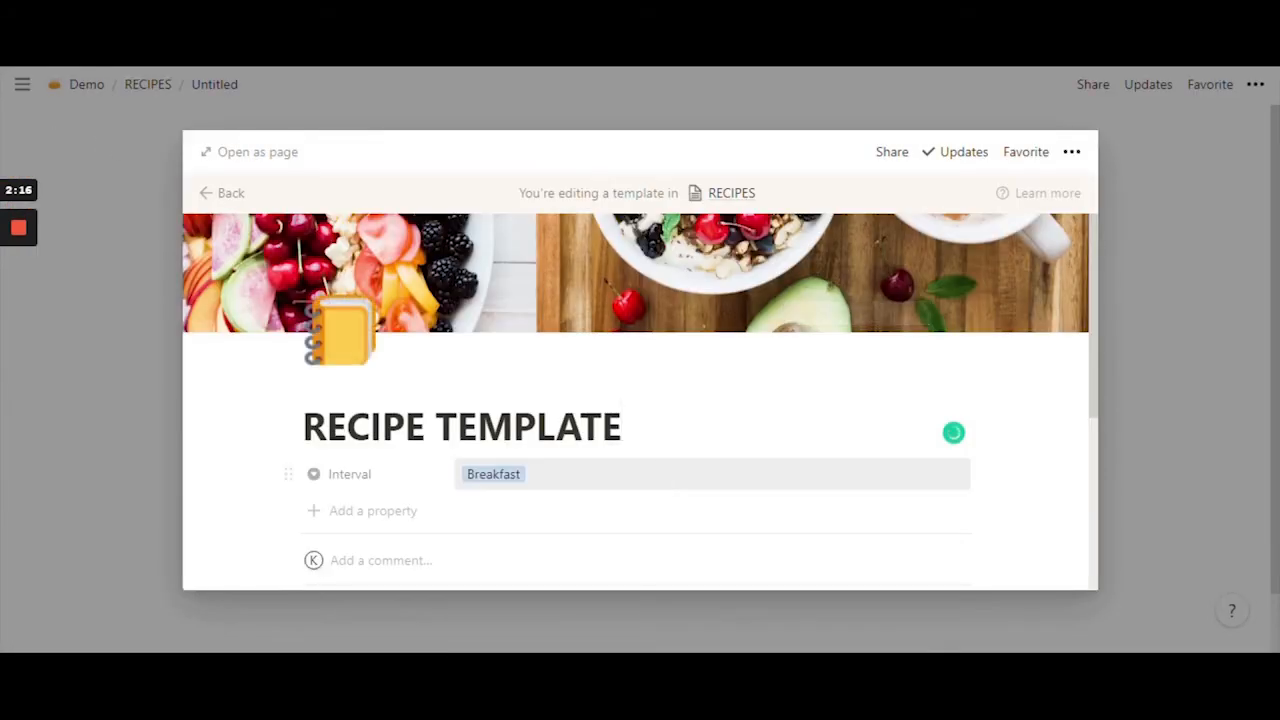
click(229, 196)
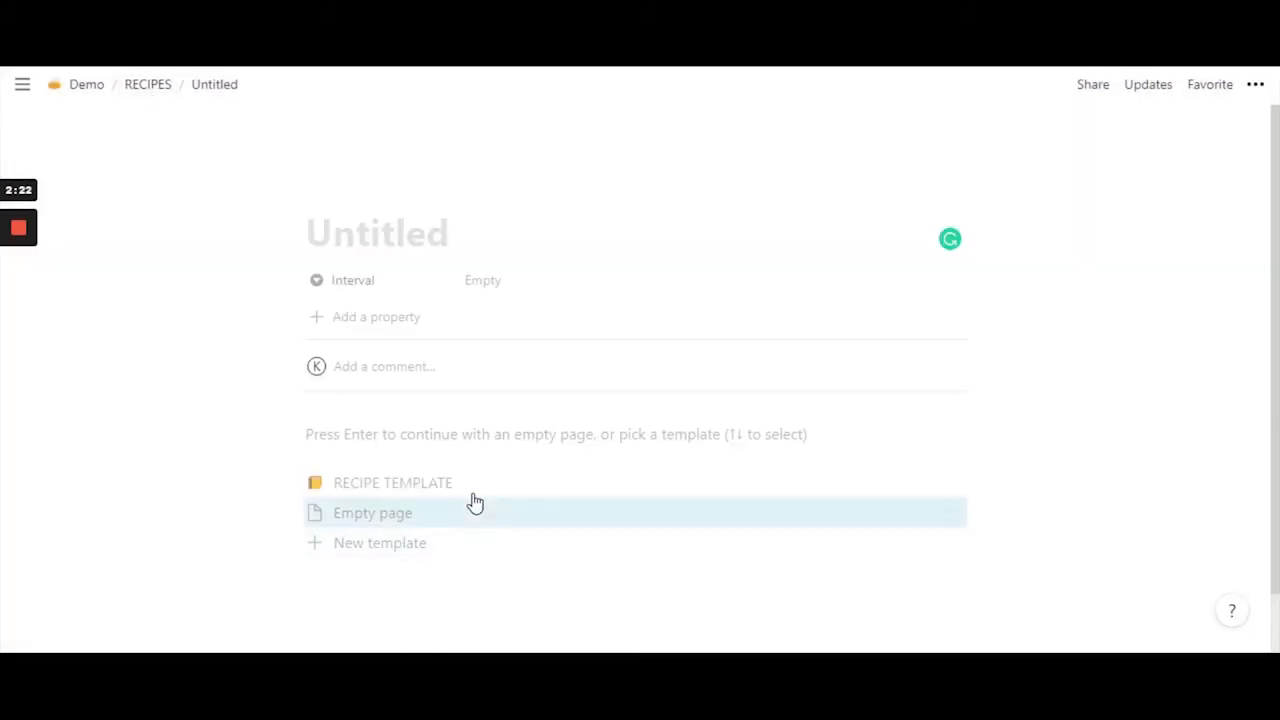
click(148, 95)
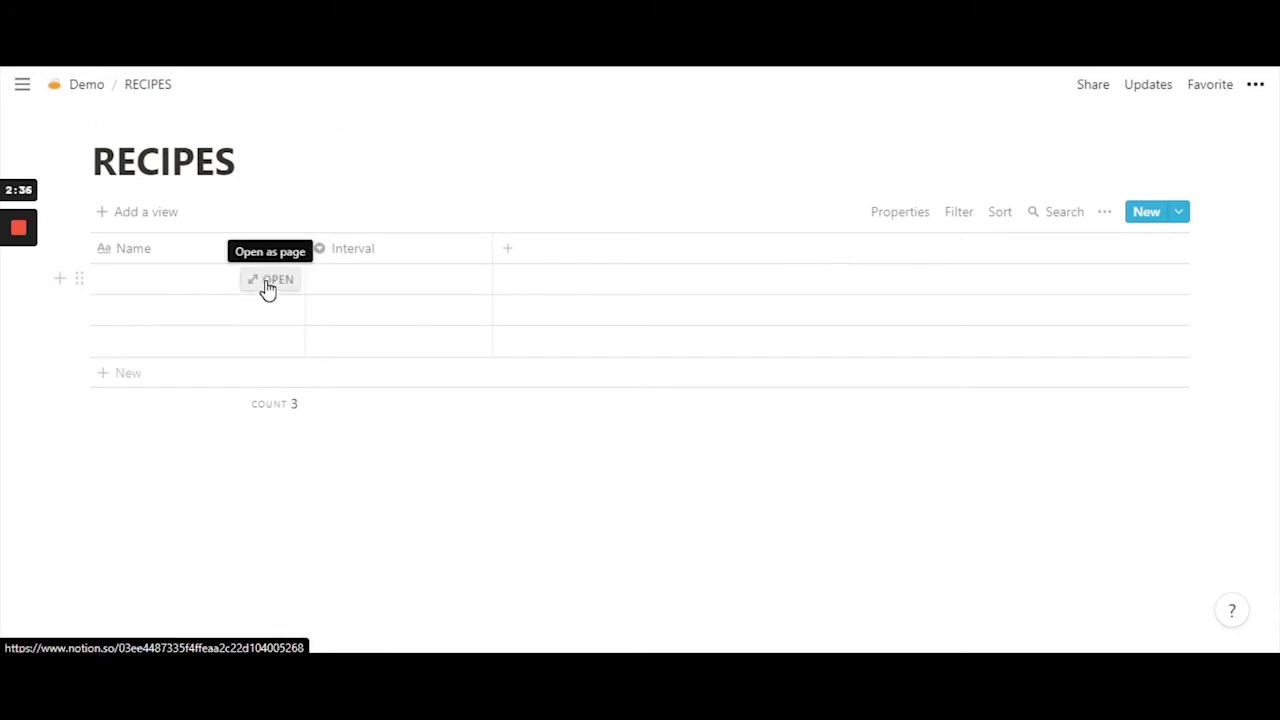
Open the first entry of the RECIPES table as a full page and apply RECIPE TEMPLATE to it.
click(268, 285)
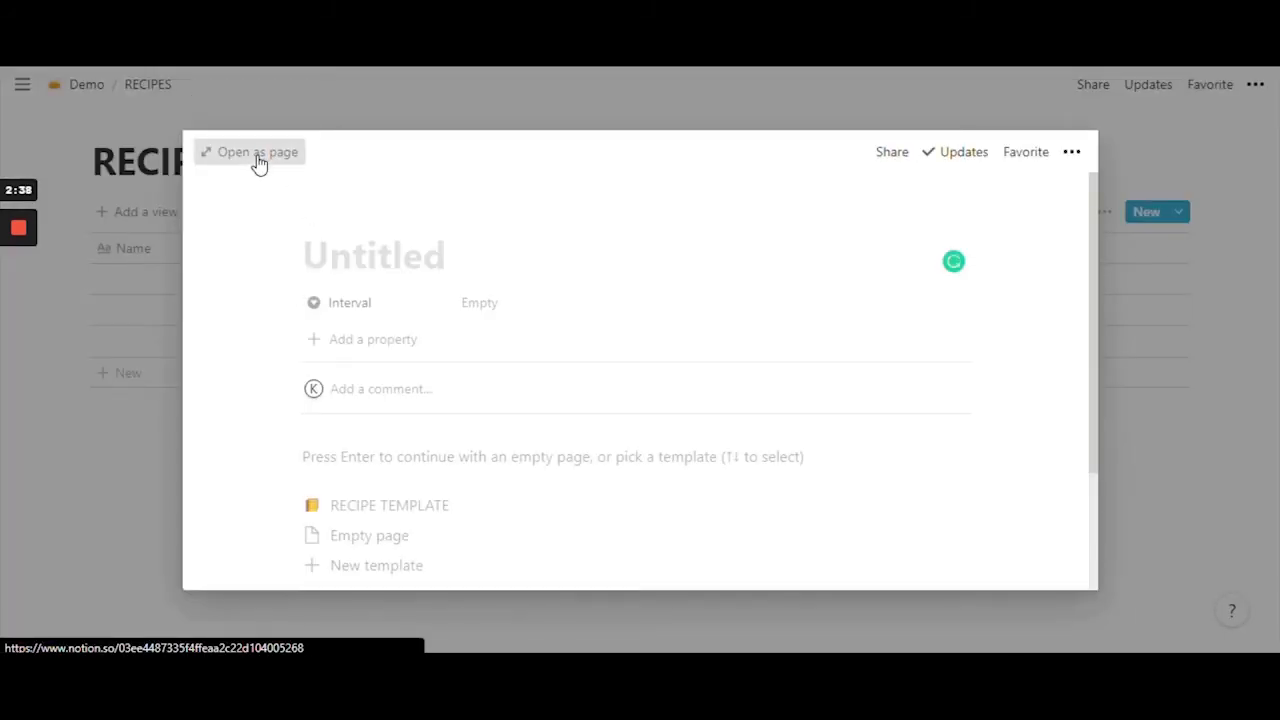
click(258, 155)
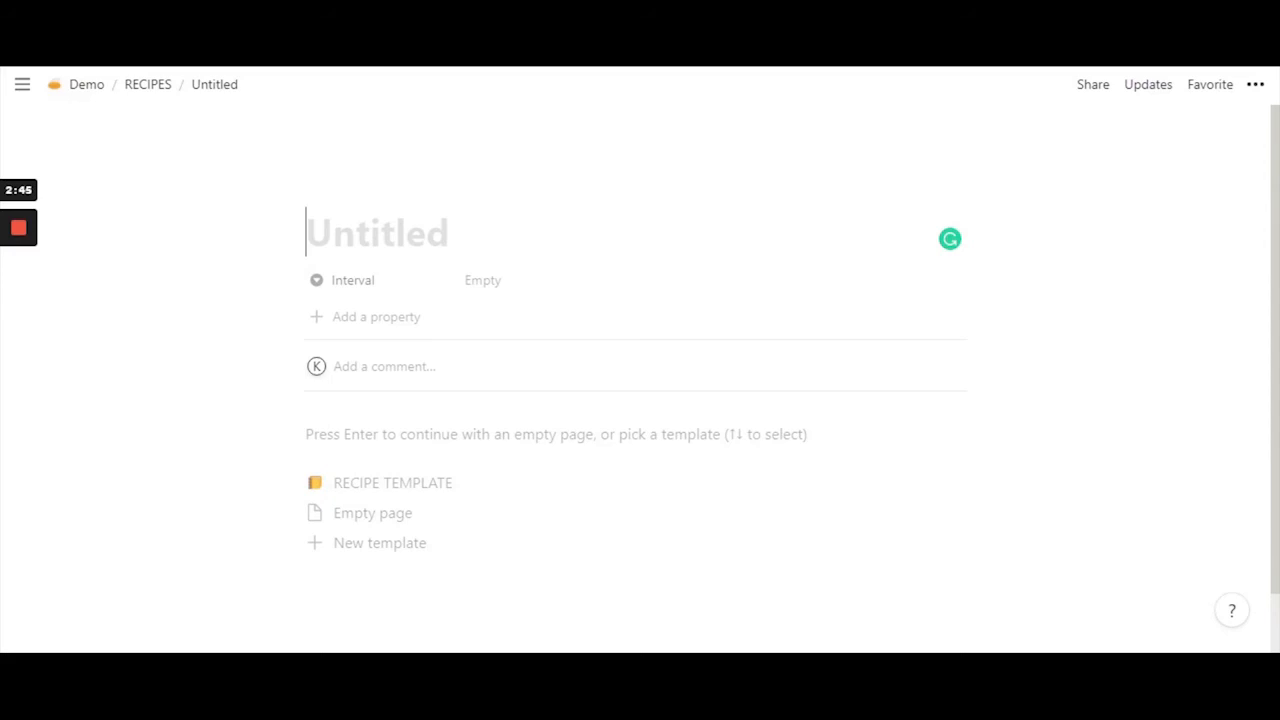
click(405, 493)
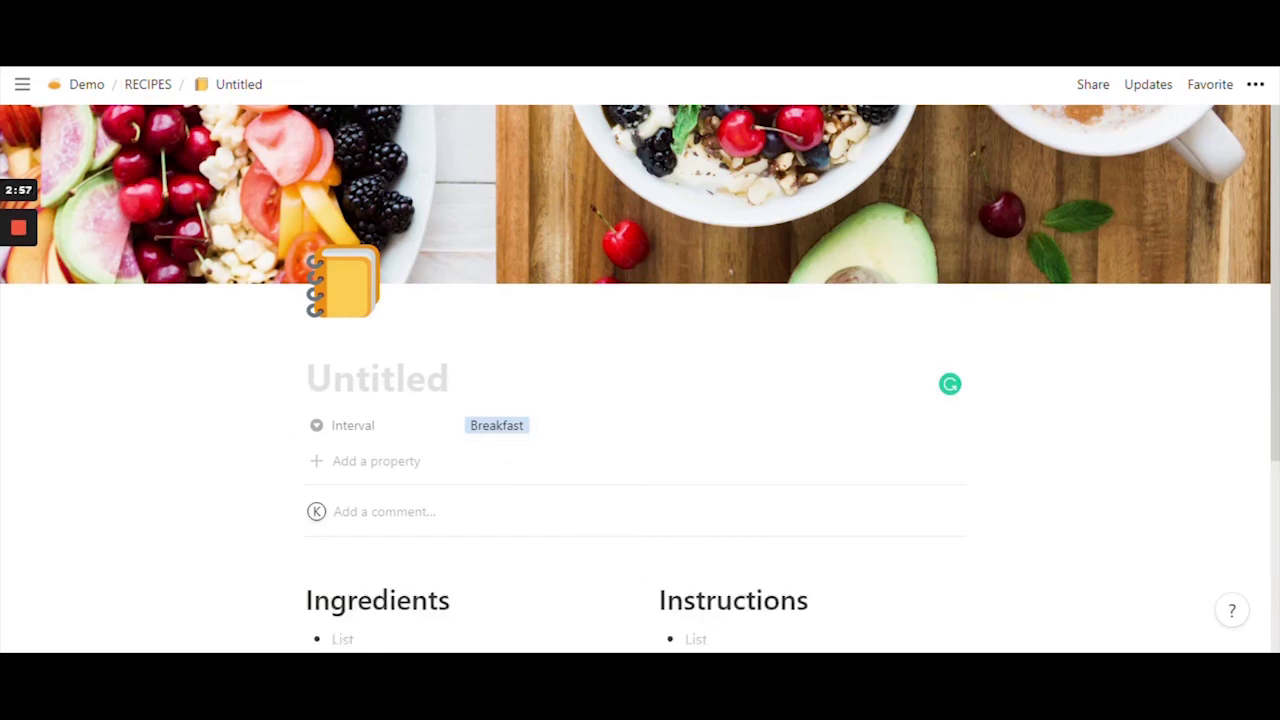
Review the recipe page created from the template and title it "Toast".
scroll(640, 378, down, 3)
scroll(640, 378, up, 3)
scroll(640, 378, down, 3)
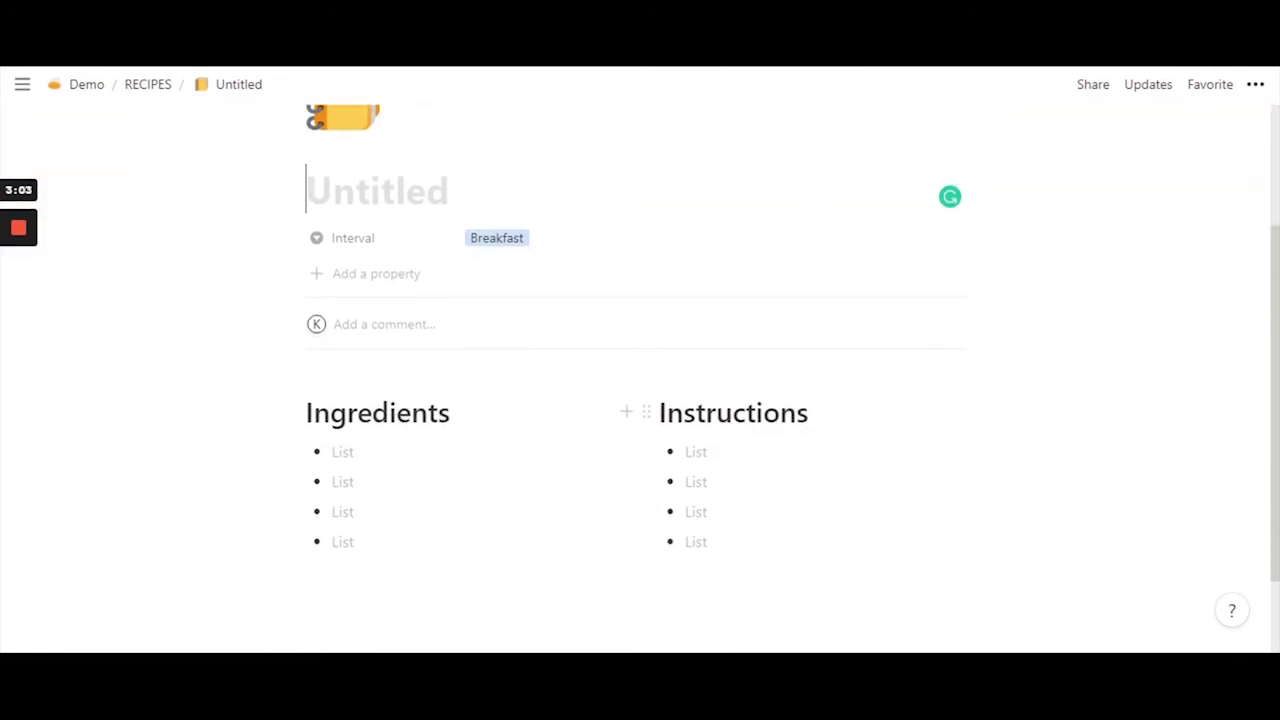
scroll(450, 346, up, 2)
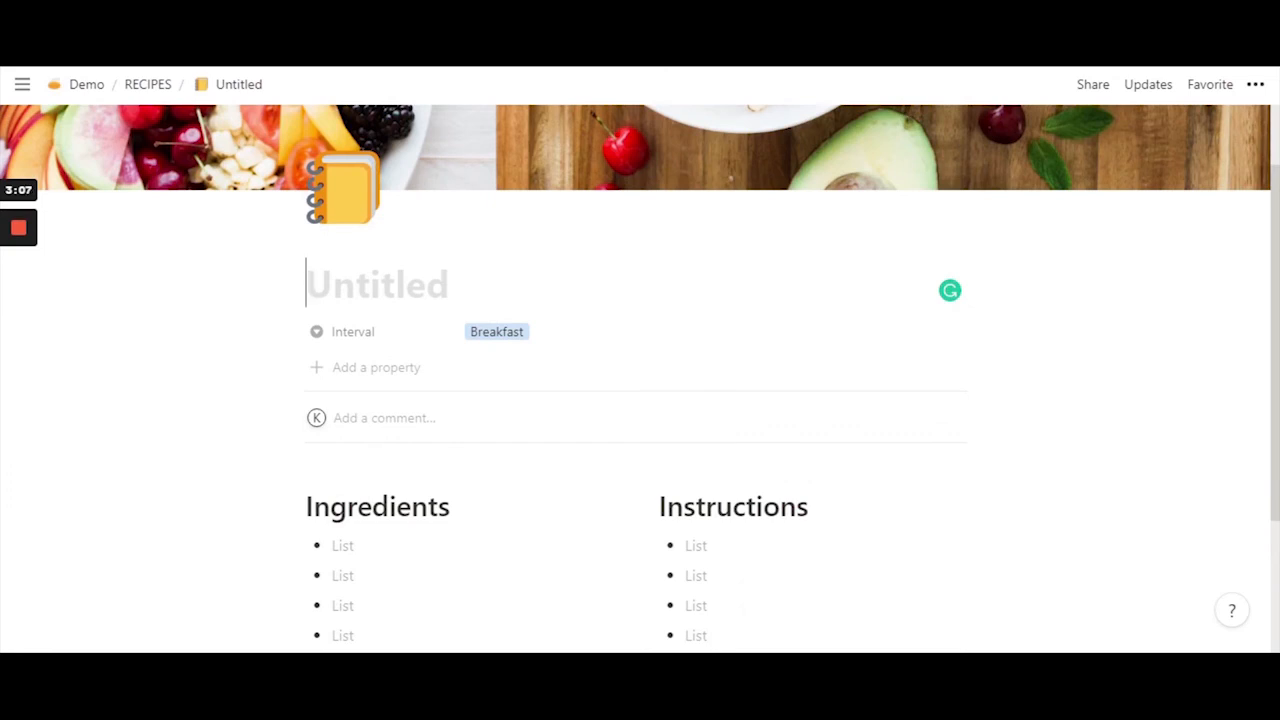
scroll(443, 289, up, 2)
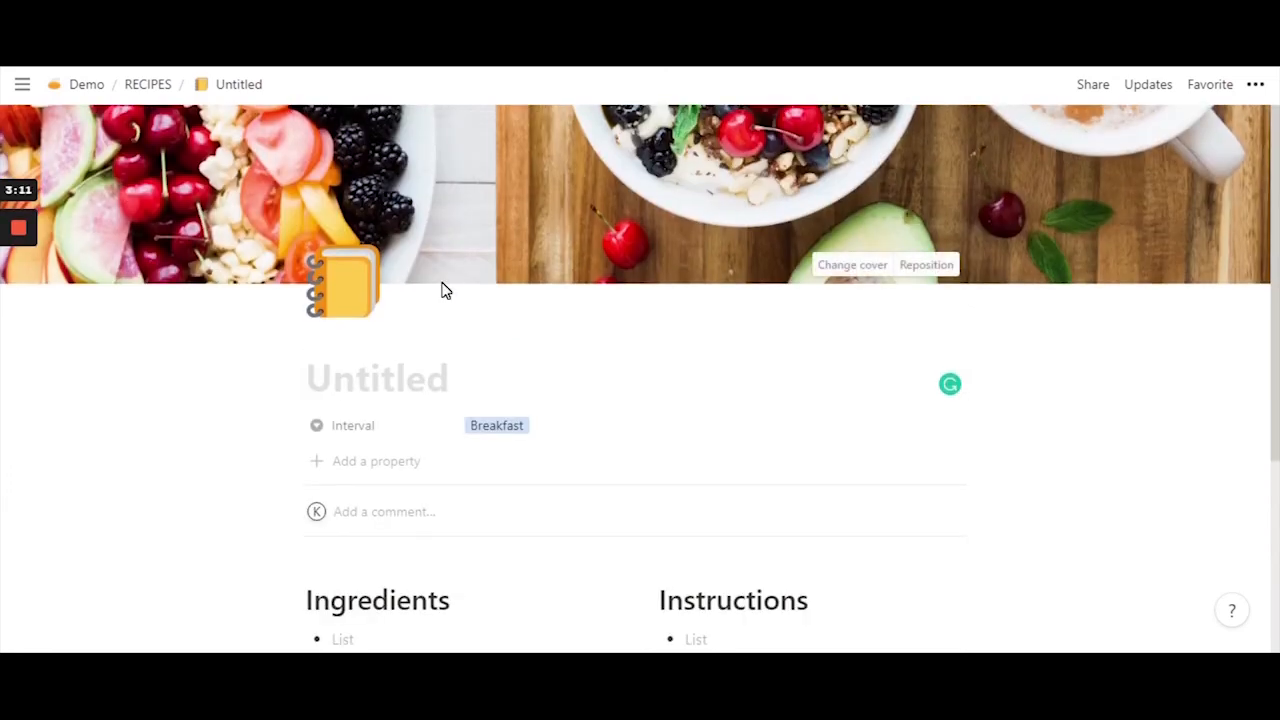
text(T)
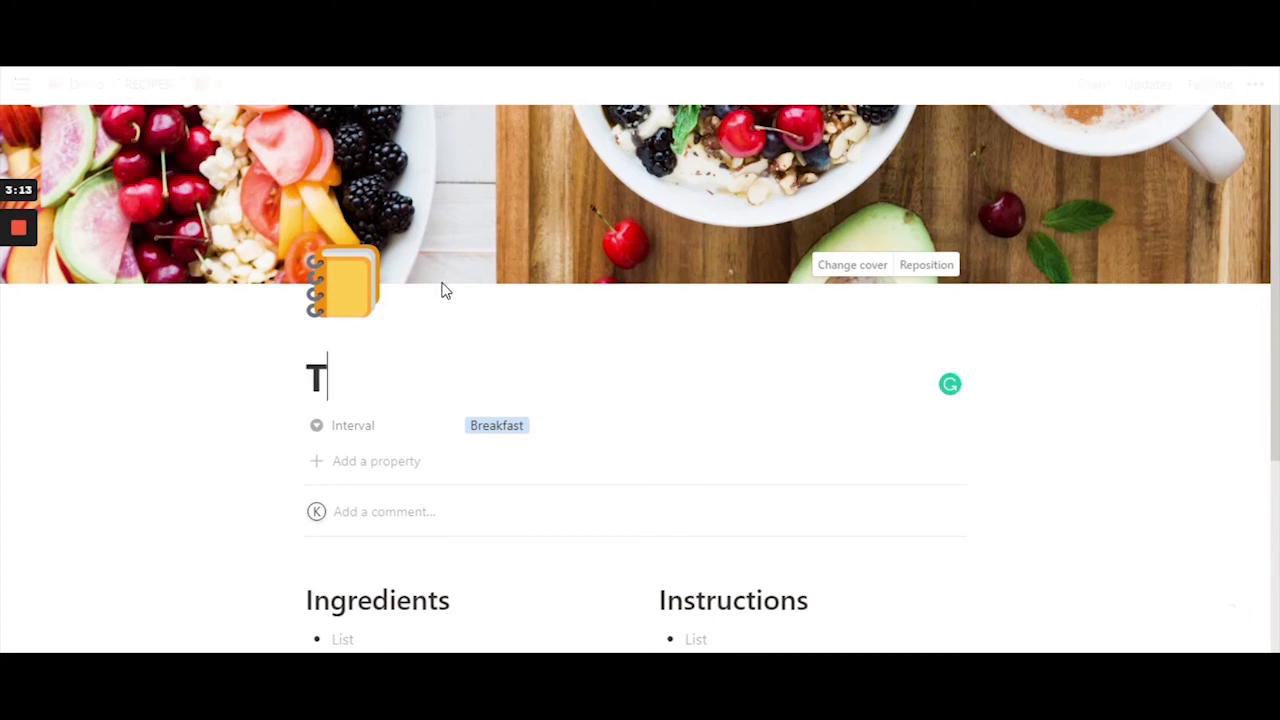
text(oast)
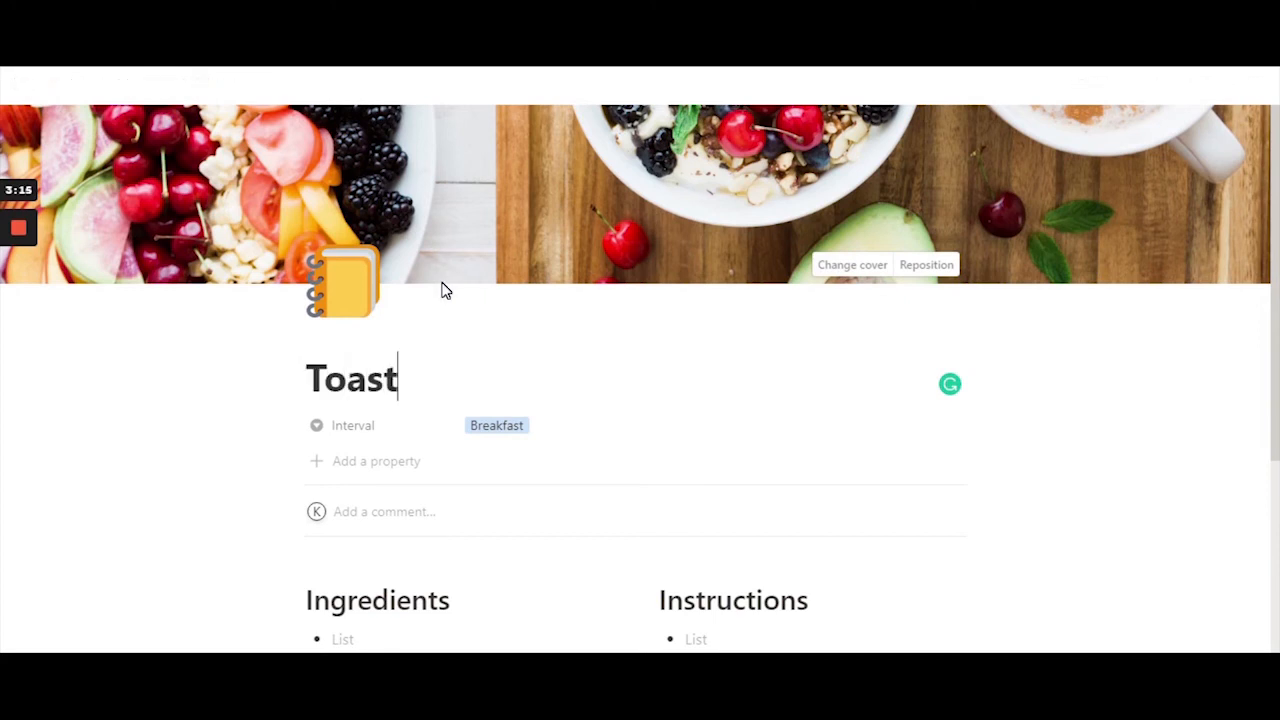
Check the options available for the Toast recipe's Interval property, keeping Breakfast selected.
scroll(446, 290, down, 1)
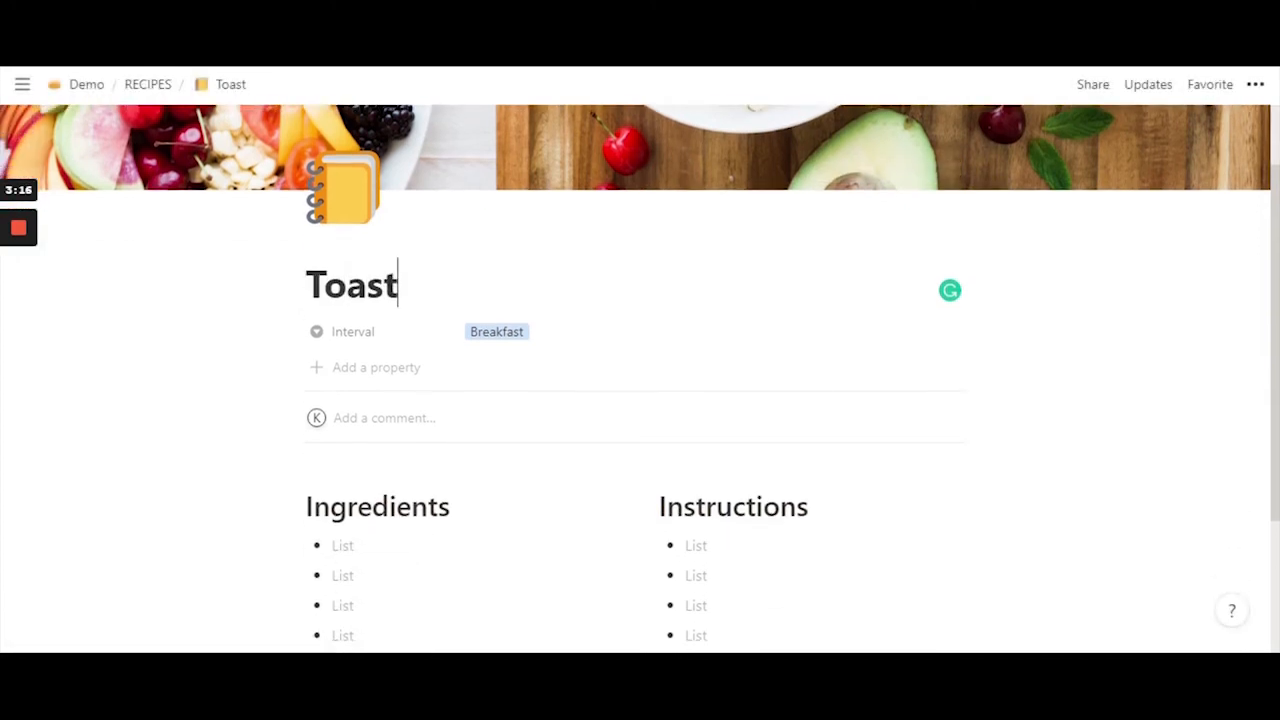
click(521, 340)
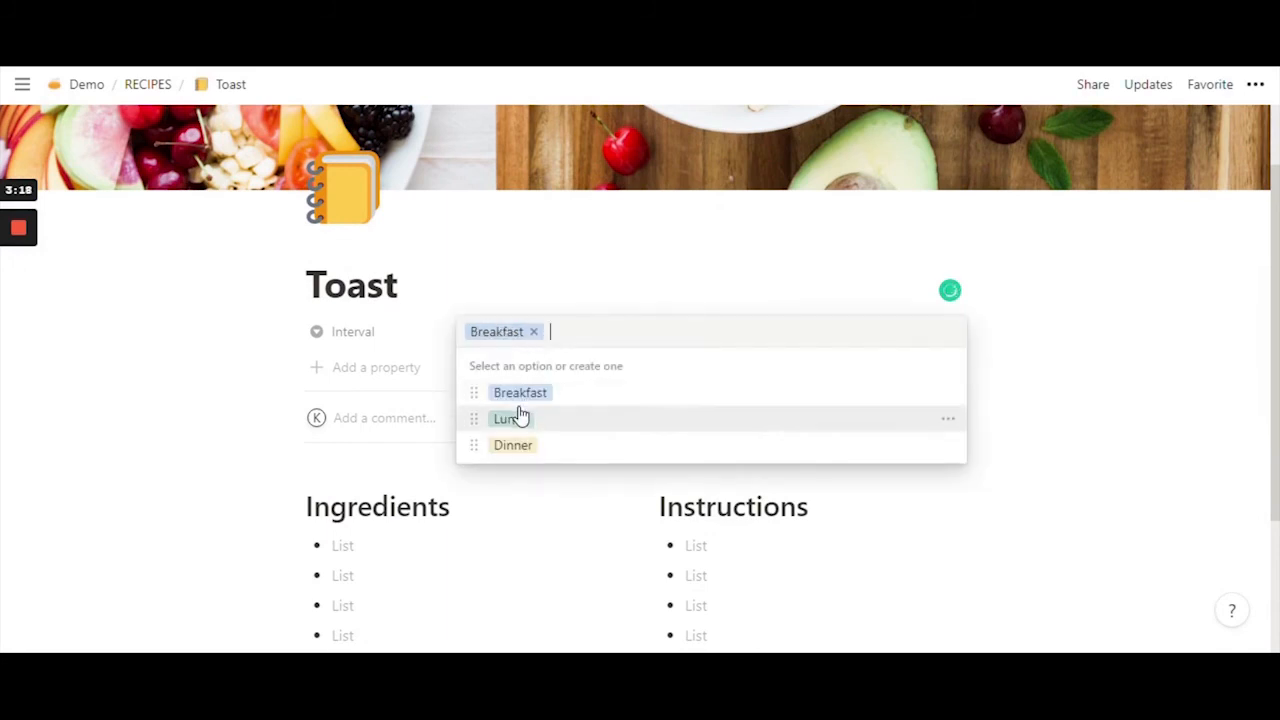
click(589, 277)
click(534, 334)
click(662, 285)
Fill the Ingredients list with Bread, Egg, Sugar and Milk, and write the toast's cooking steps in the Instructions list.
scroll(700, 315, down, 2)
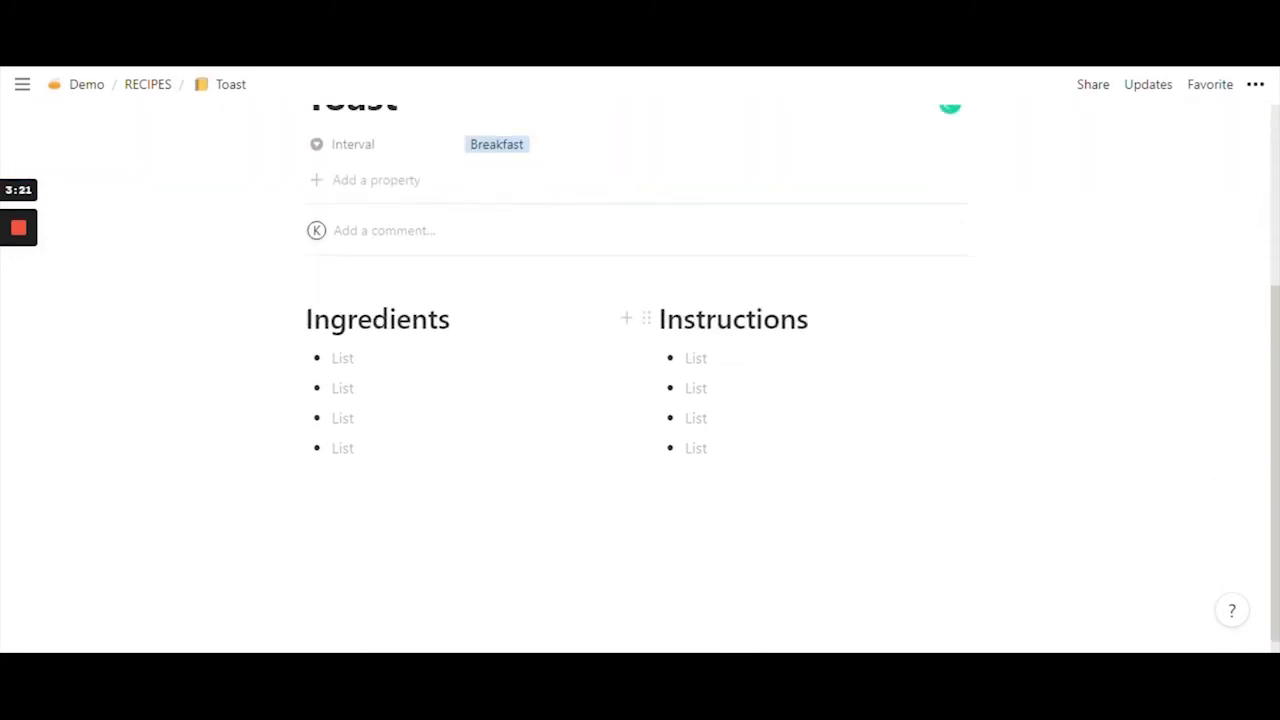
text(Bread)
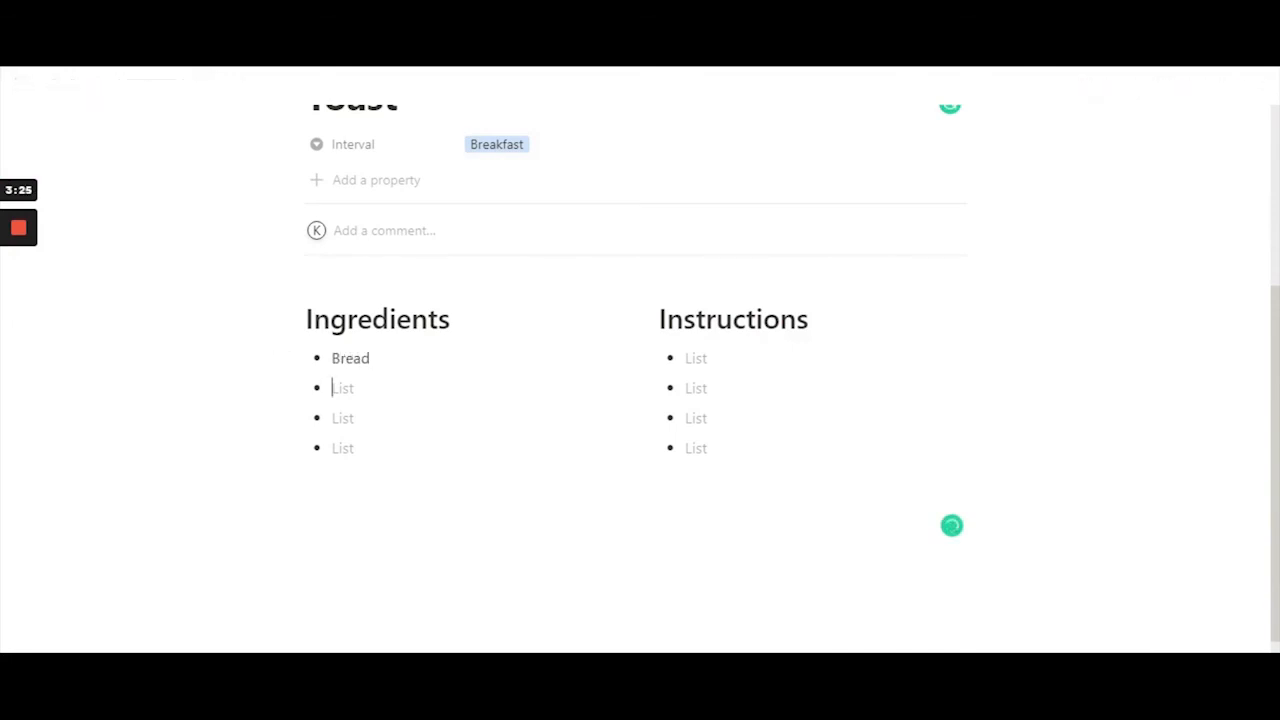
text(Sugar)
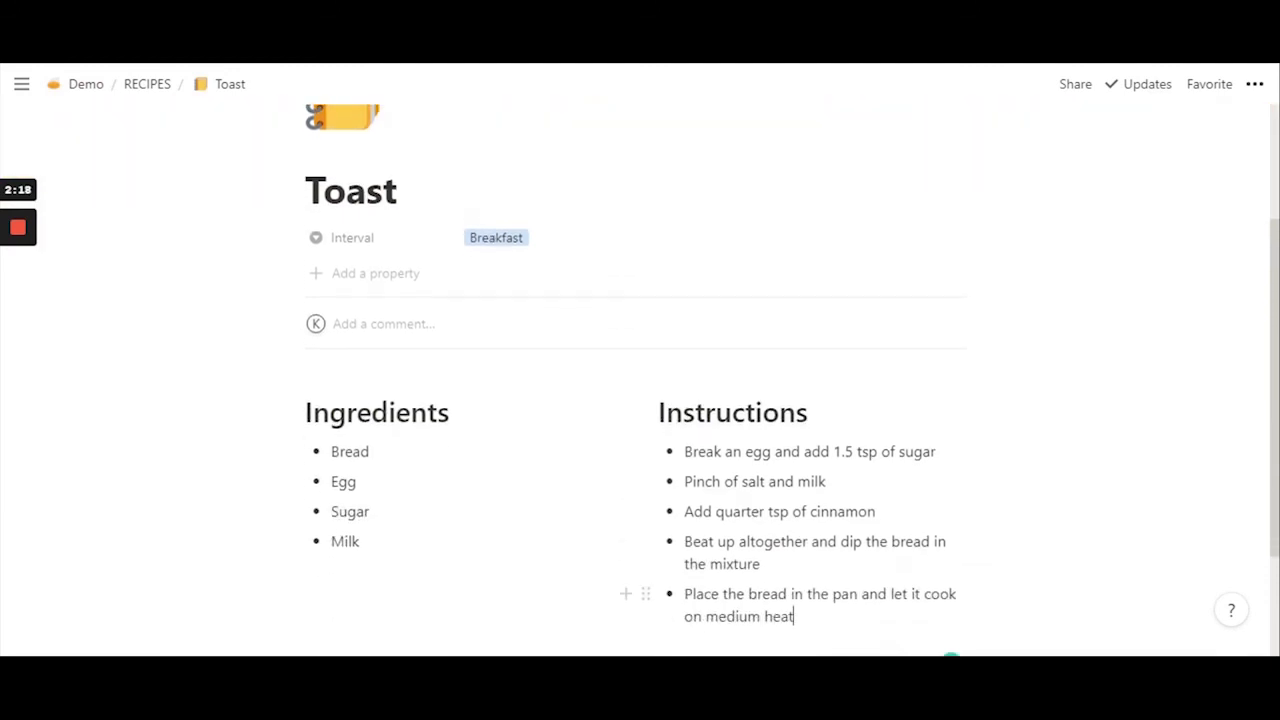
Look over the filled-in Toast page from cover to instructions and return to the RECIPES table.
scroll(800, 482, up, 1)
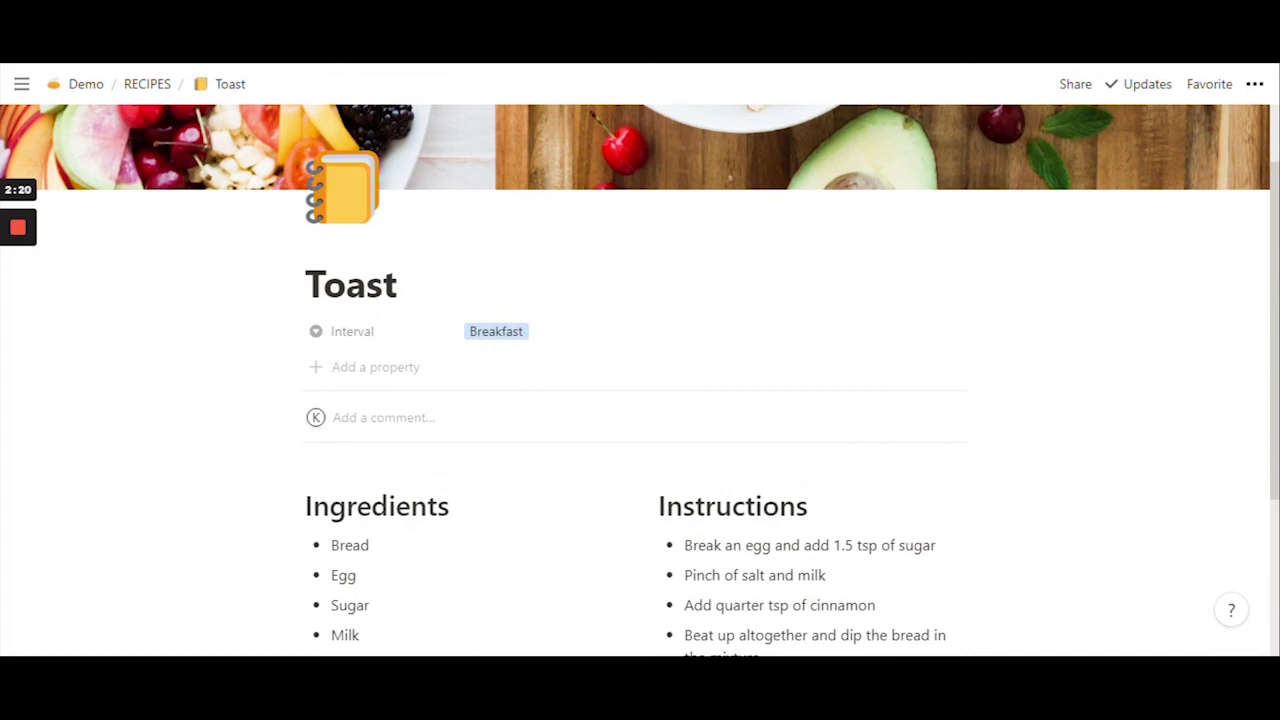
scroll(800, 482, down, 1)
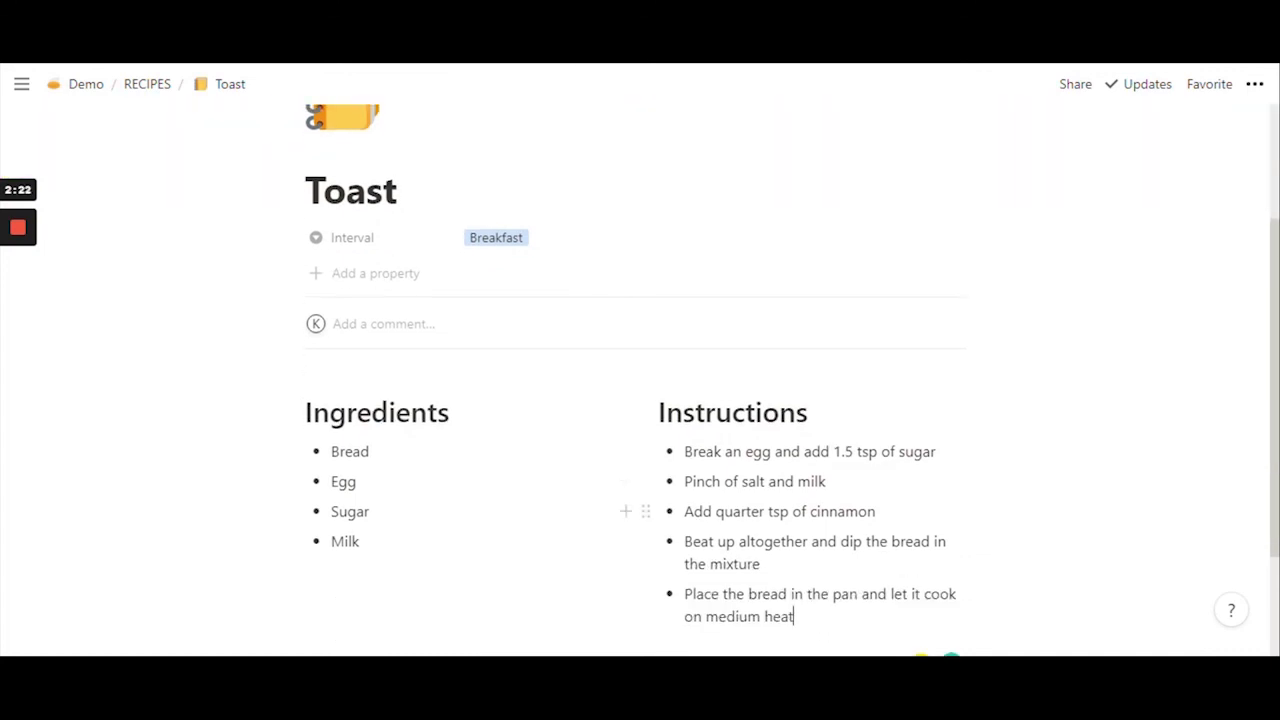
scroll(800, 482, up, 2)
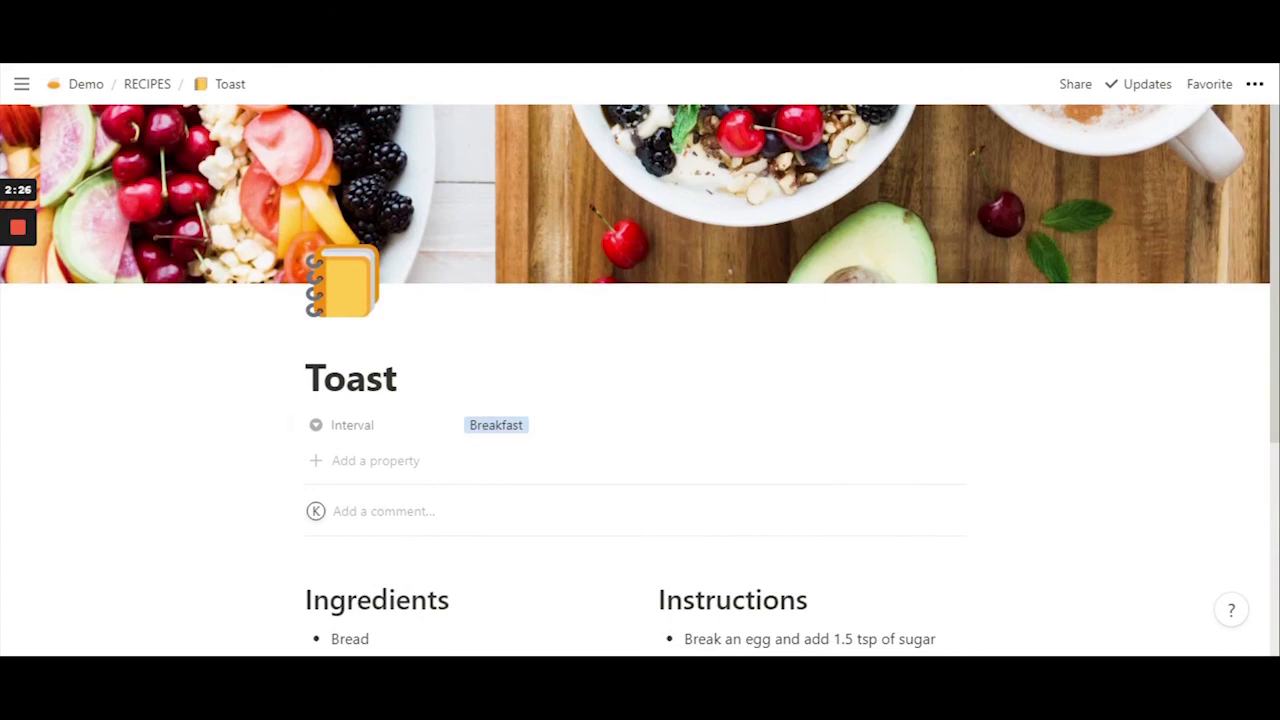
mouse_move(441, 257)
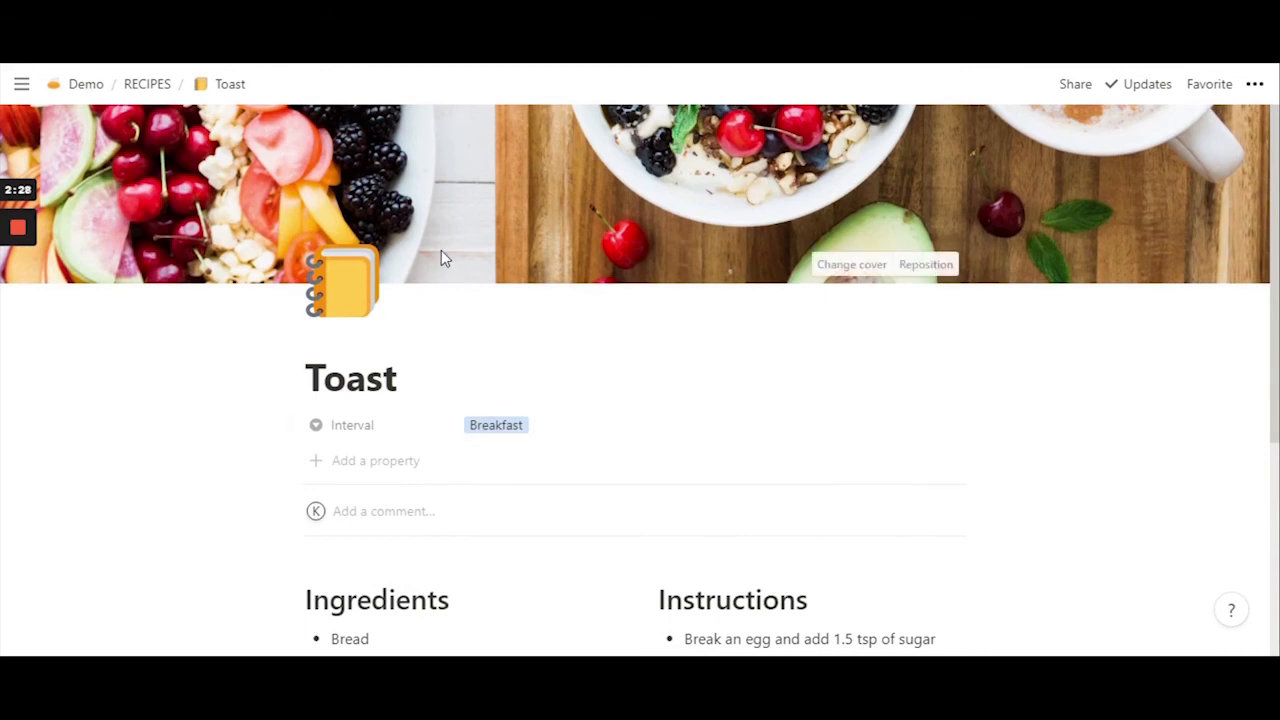
scroll(640, 400, down, 2)
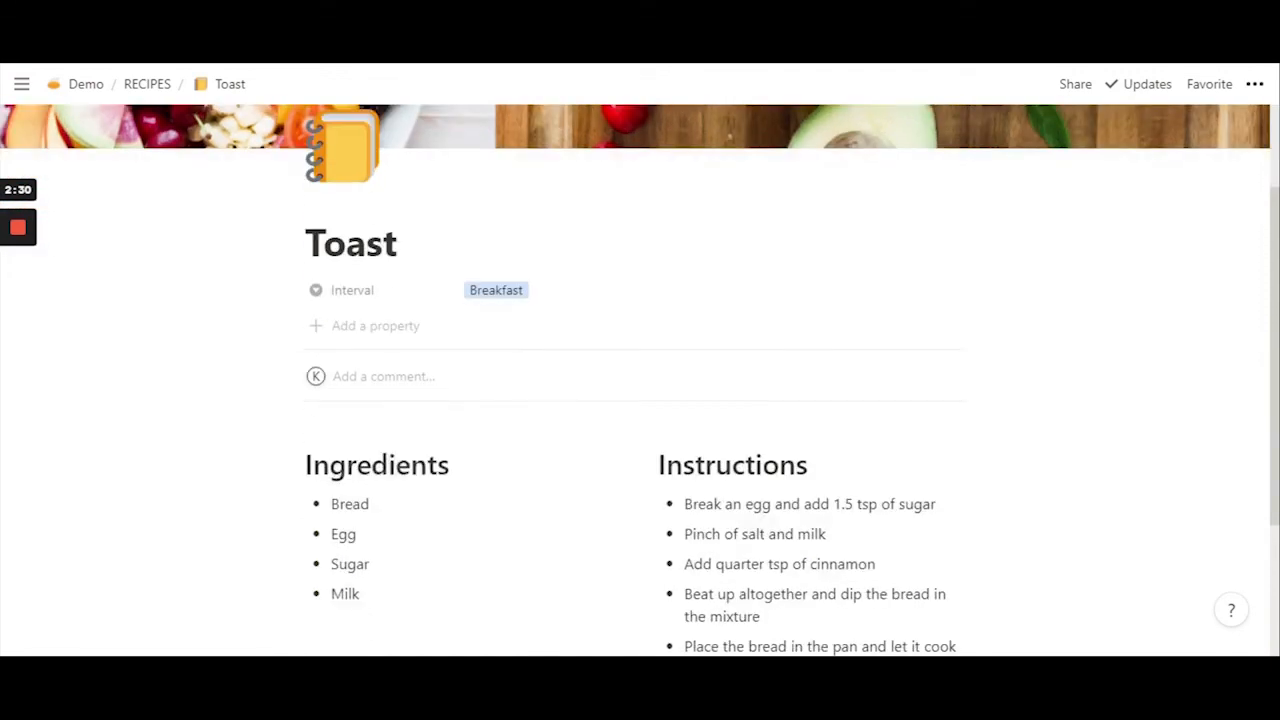
scroll(640, 400, up, 2)
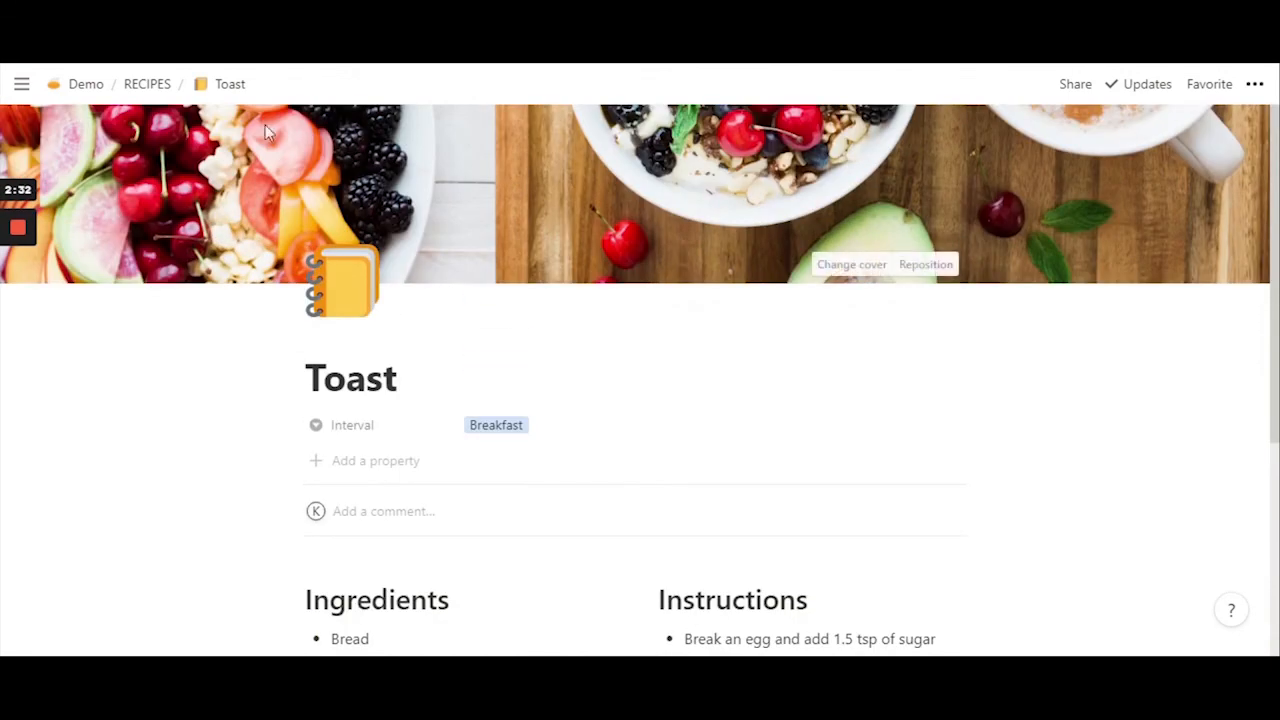
click(147, 84)
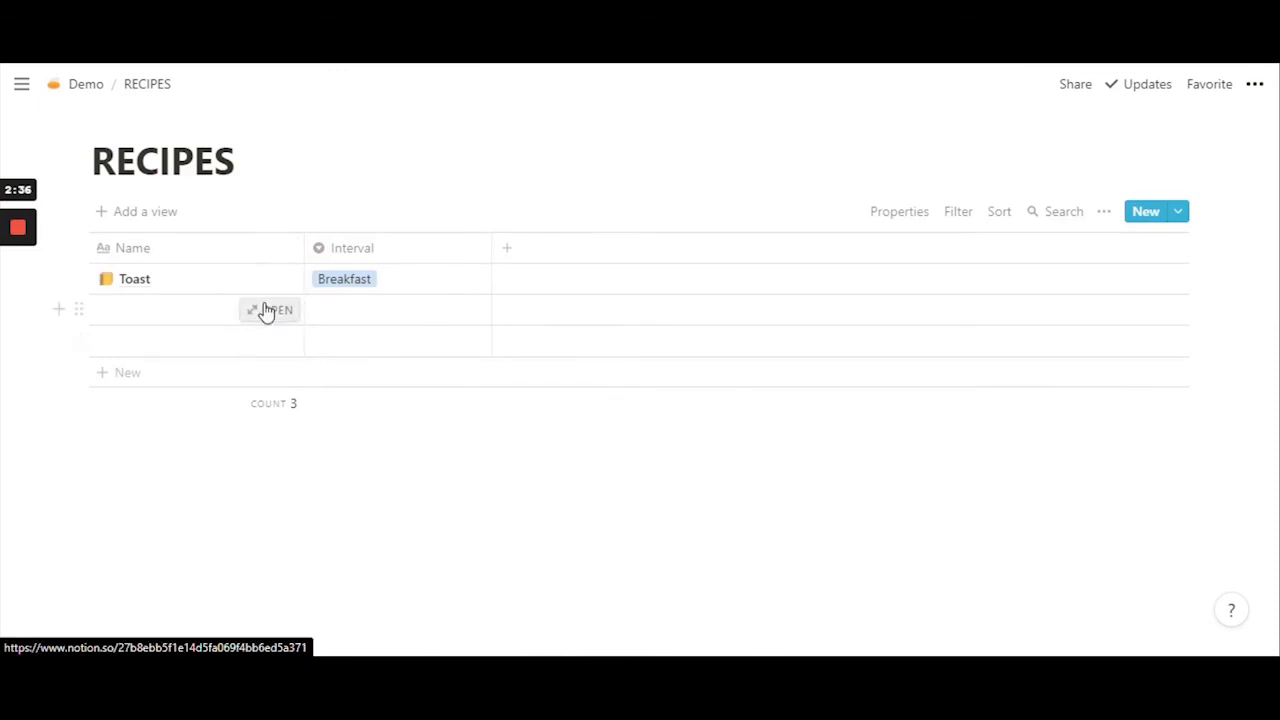
Open the second, empty entry of the RECIPES table and create a new template titled "BOOK REVEW" from it.
click(267, 317)
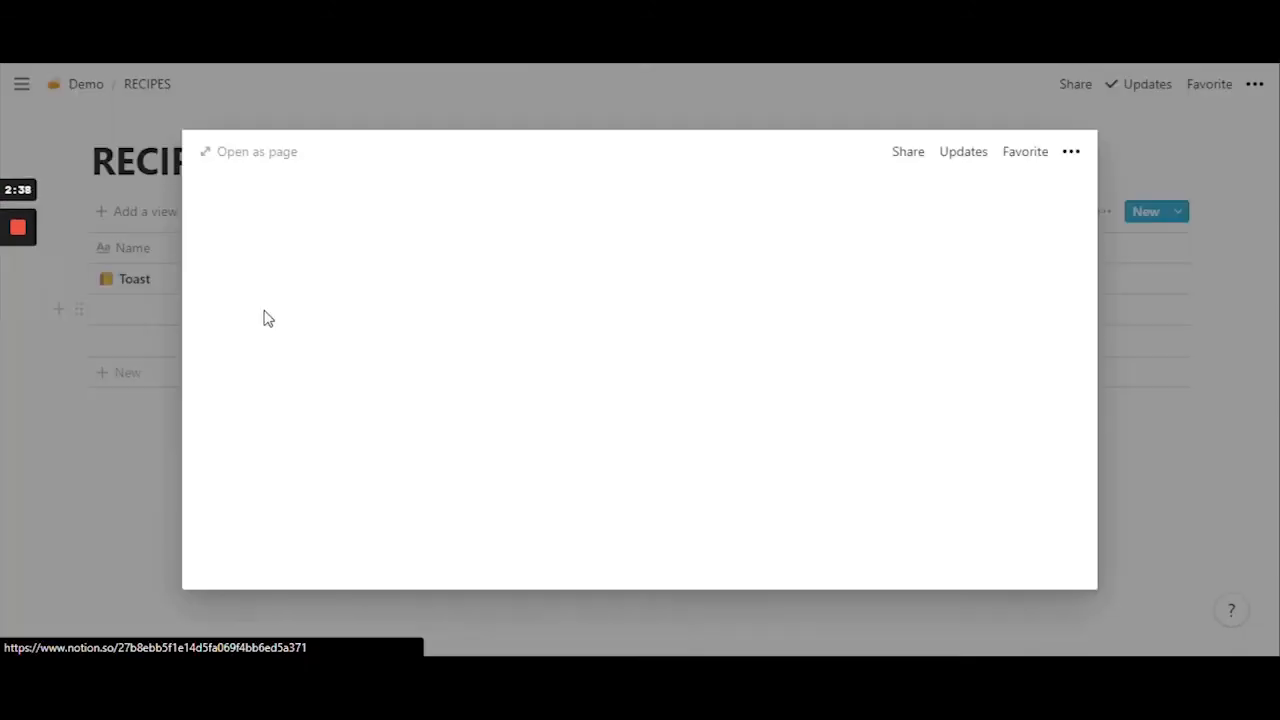
scroll(383, 449, down, 2)
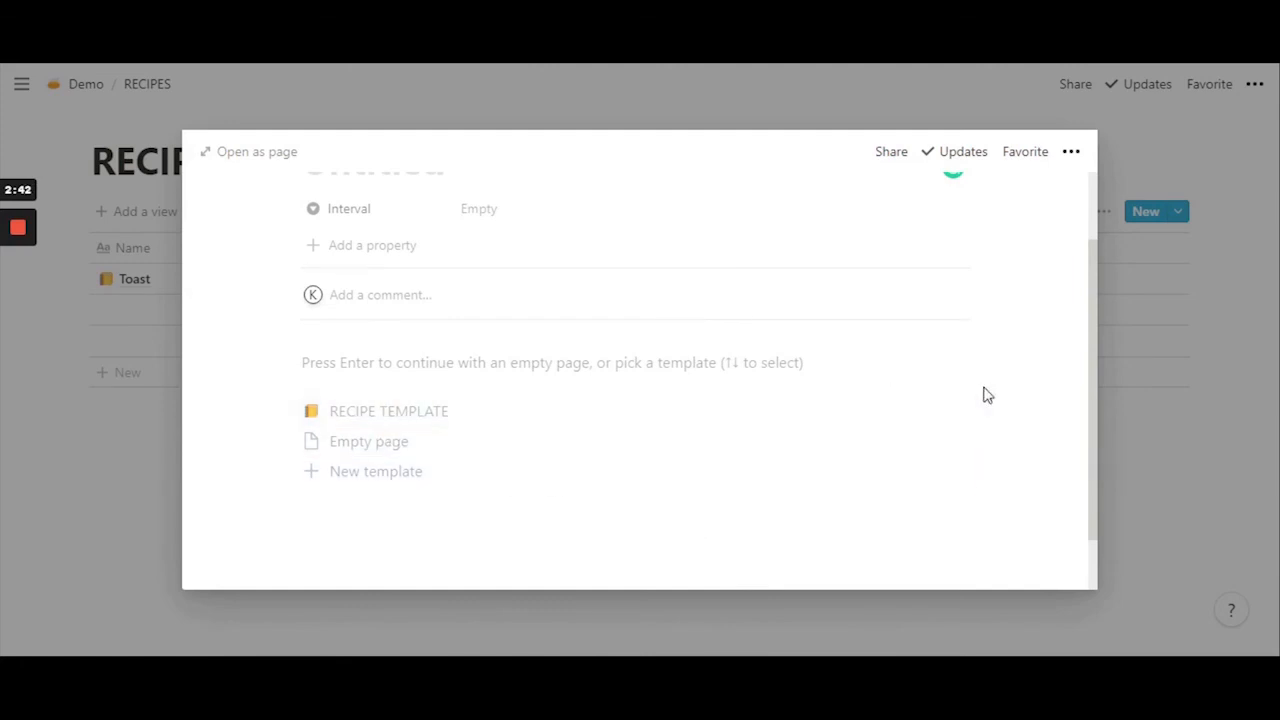
click(380, 480)
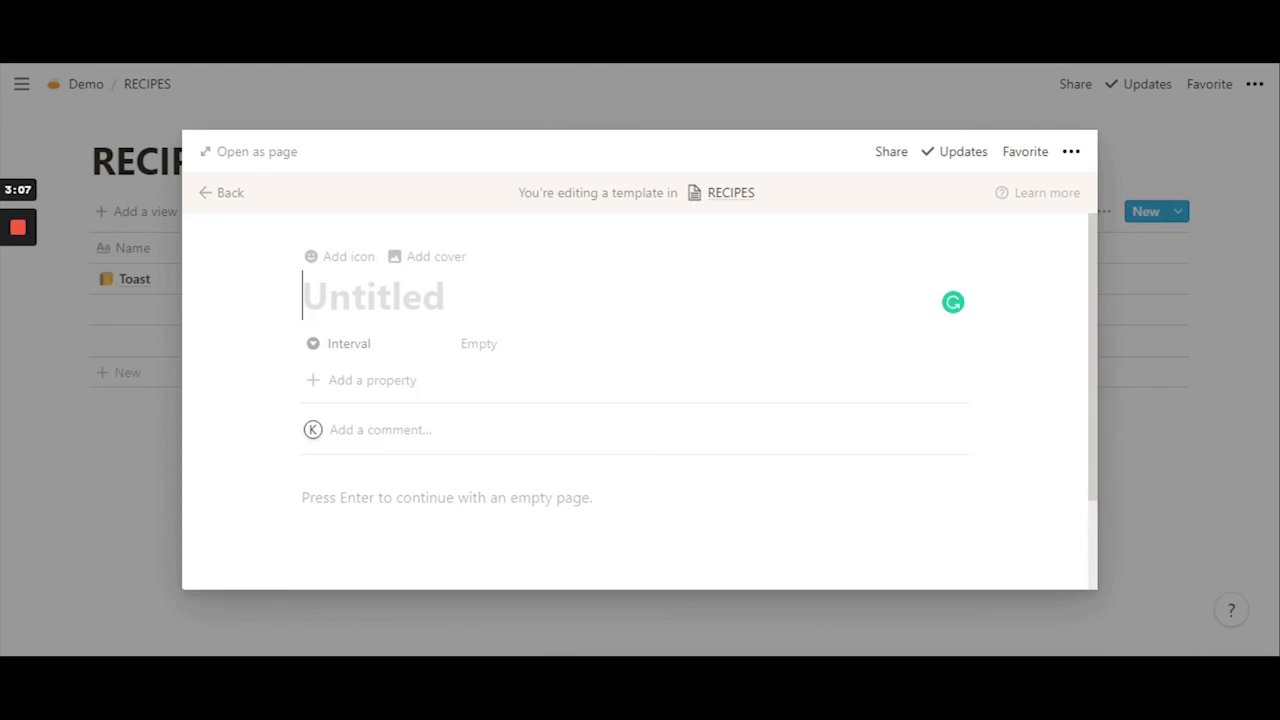
text(BOOK RE)
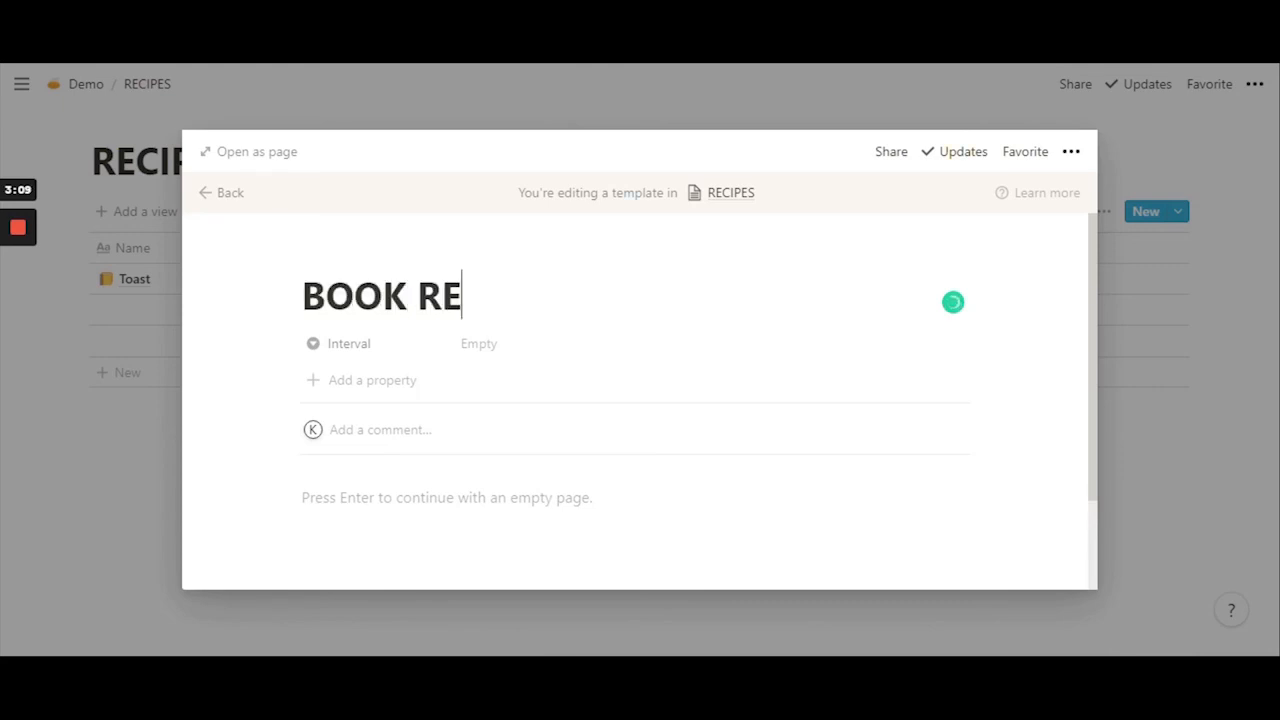
text(VEW)
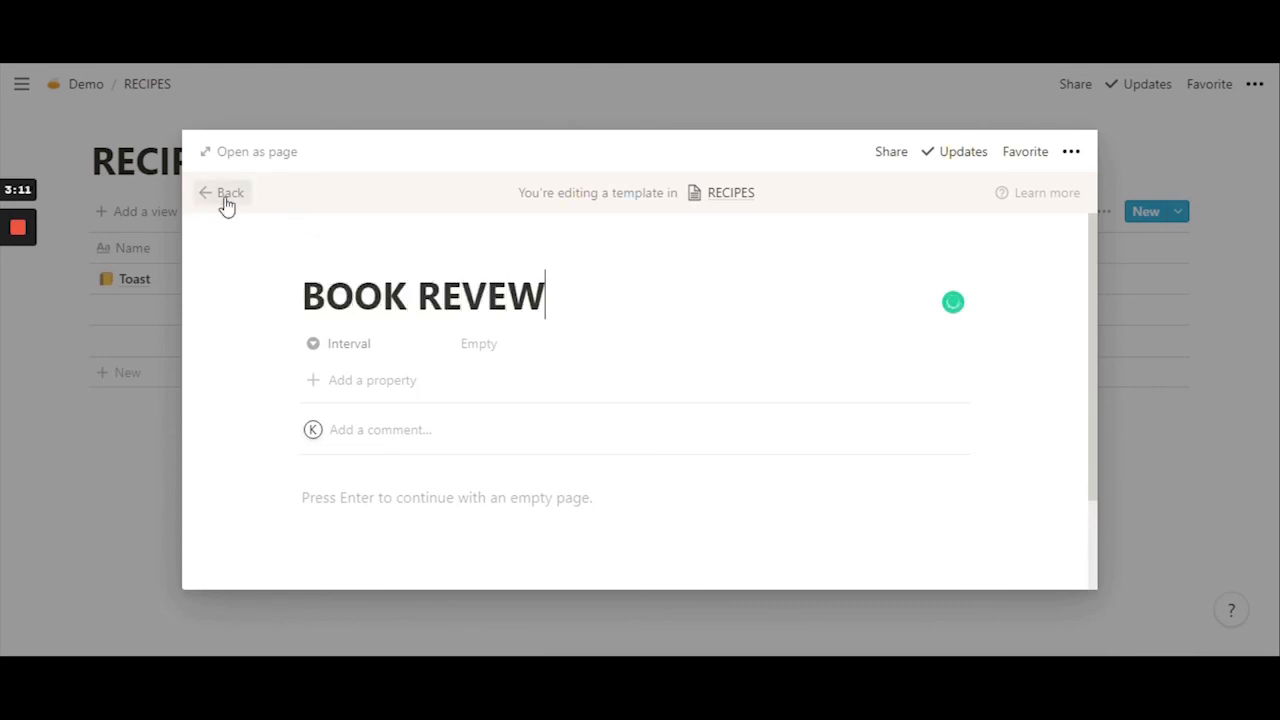
click(227, 200)
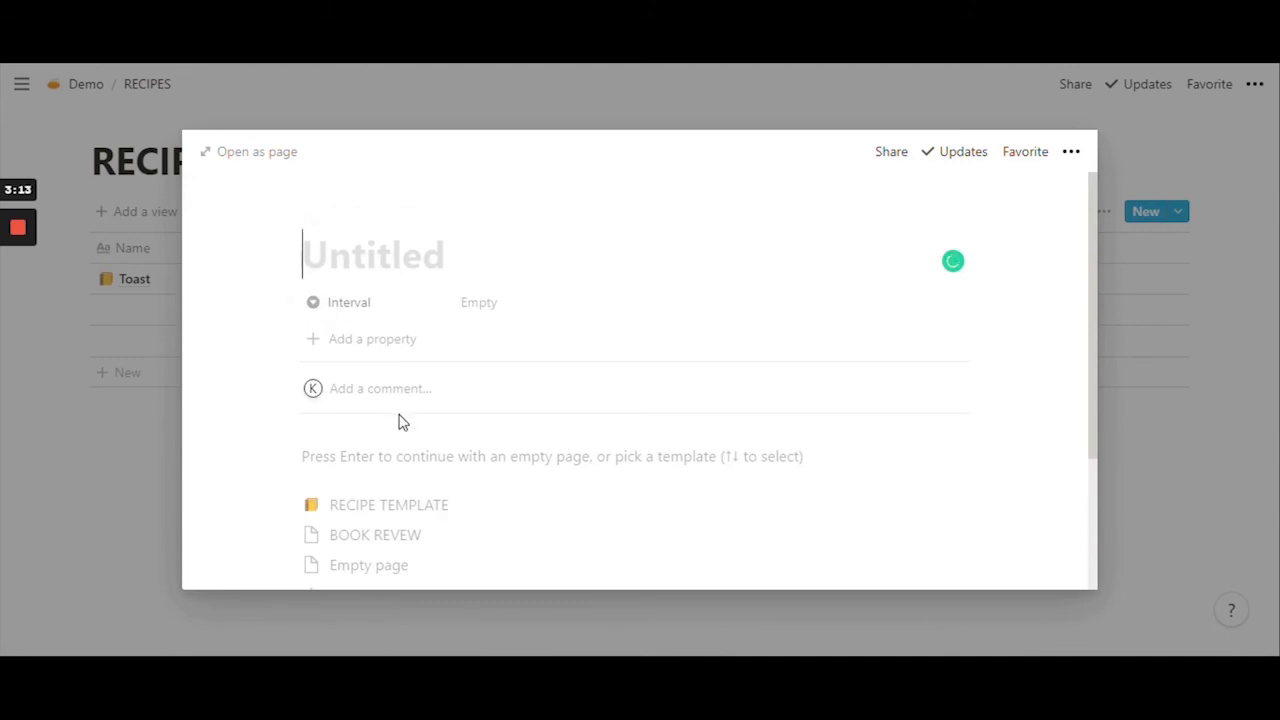
Open the BOOK REVEW template for editing from the template list and go back to the empty entry.
scroll(380, 430, down, 1)
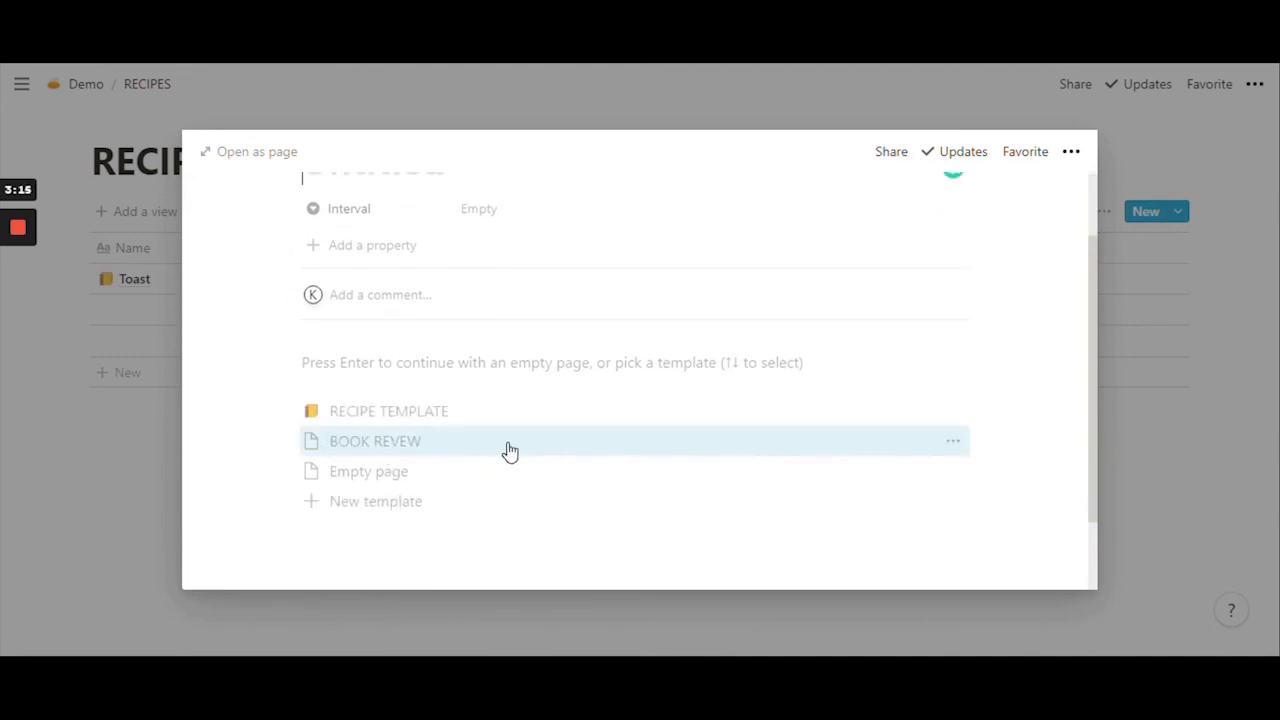
click(952, 446)
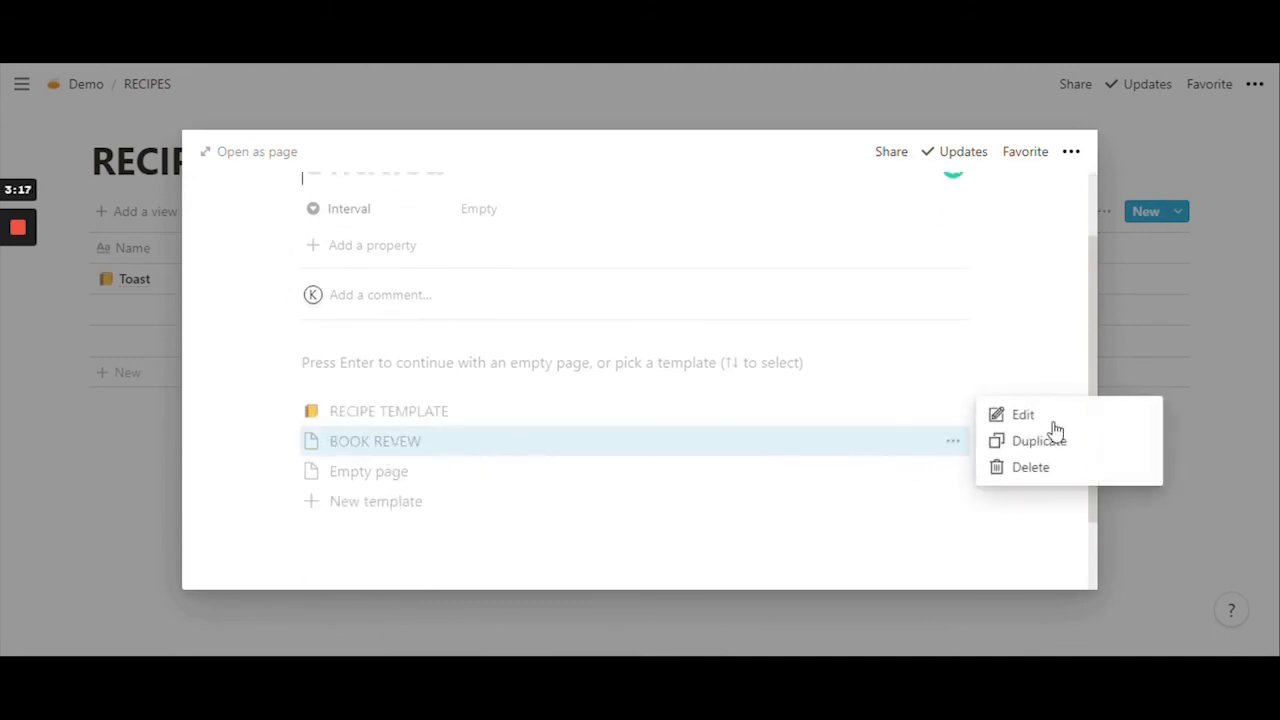
click(1040, 415)
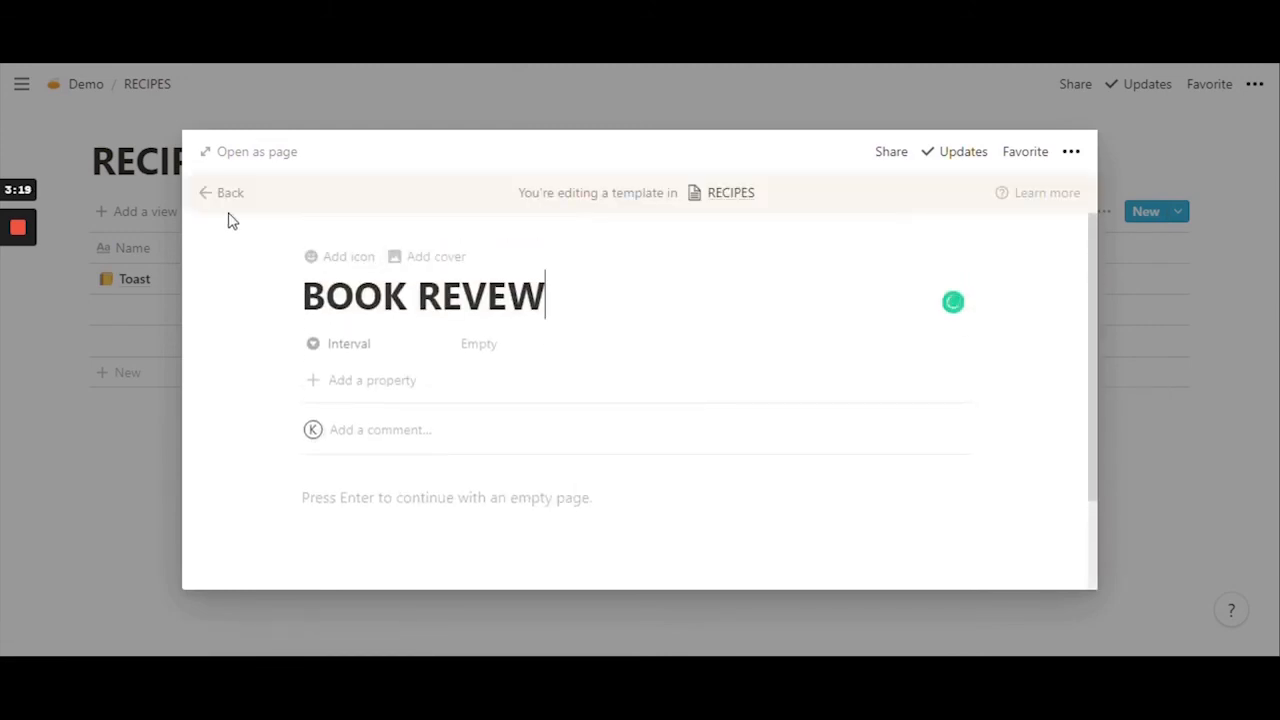
click(225, 196)
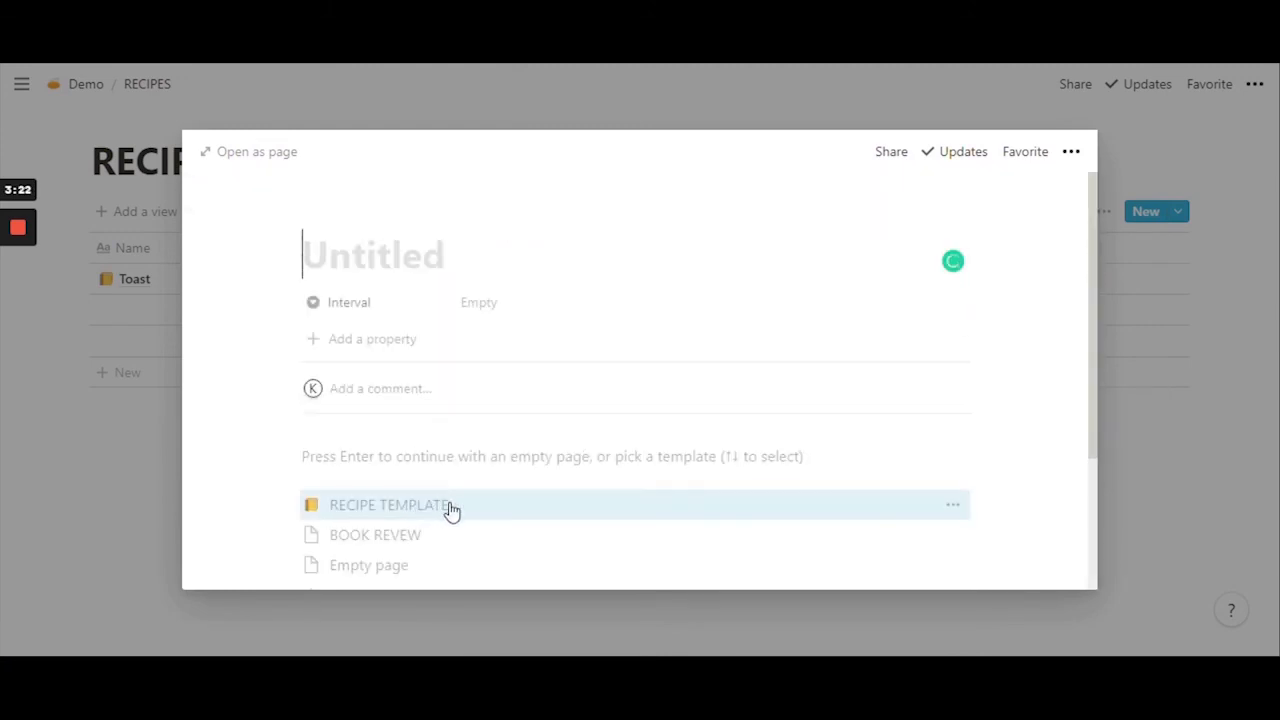
Open RECIPE TEMPLATE for editing, examine its Ingredients and Instructions lists, and close it to return to the table.
click(952, 505)
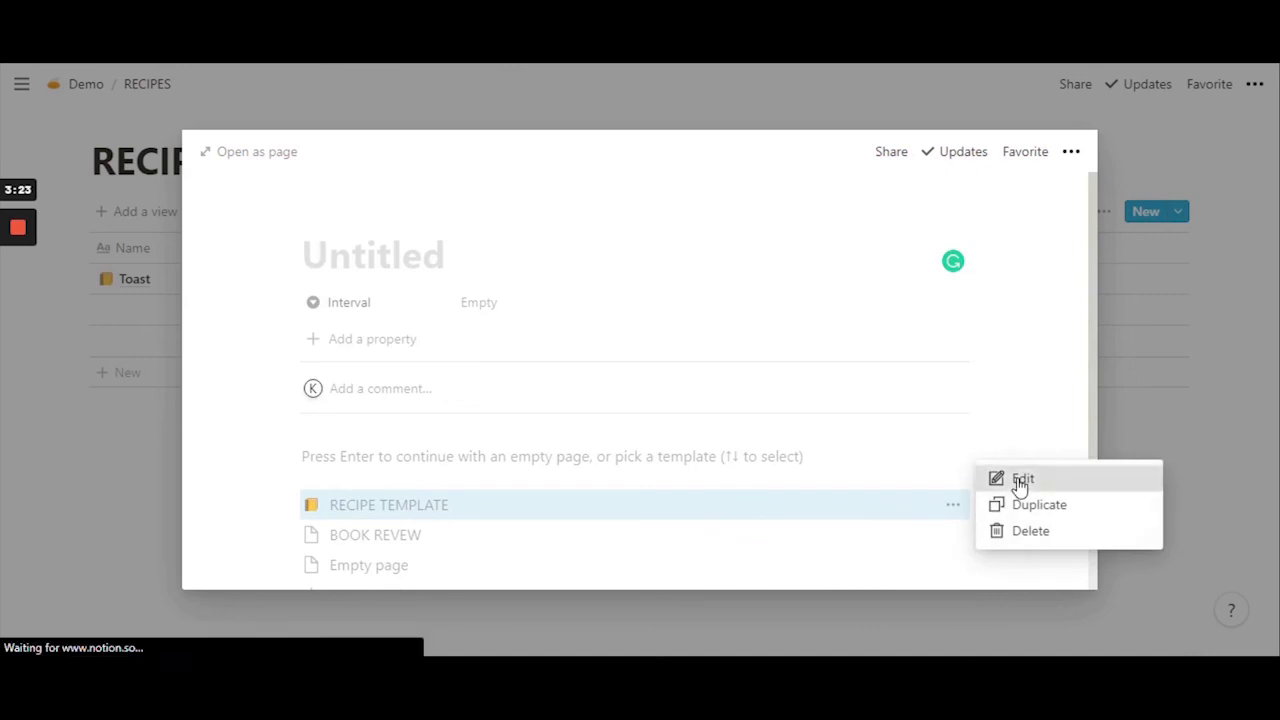
click(1020, 481)
scroll(531, 437, down, 3)
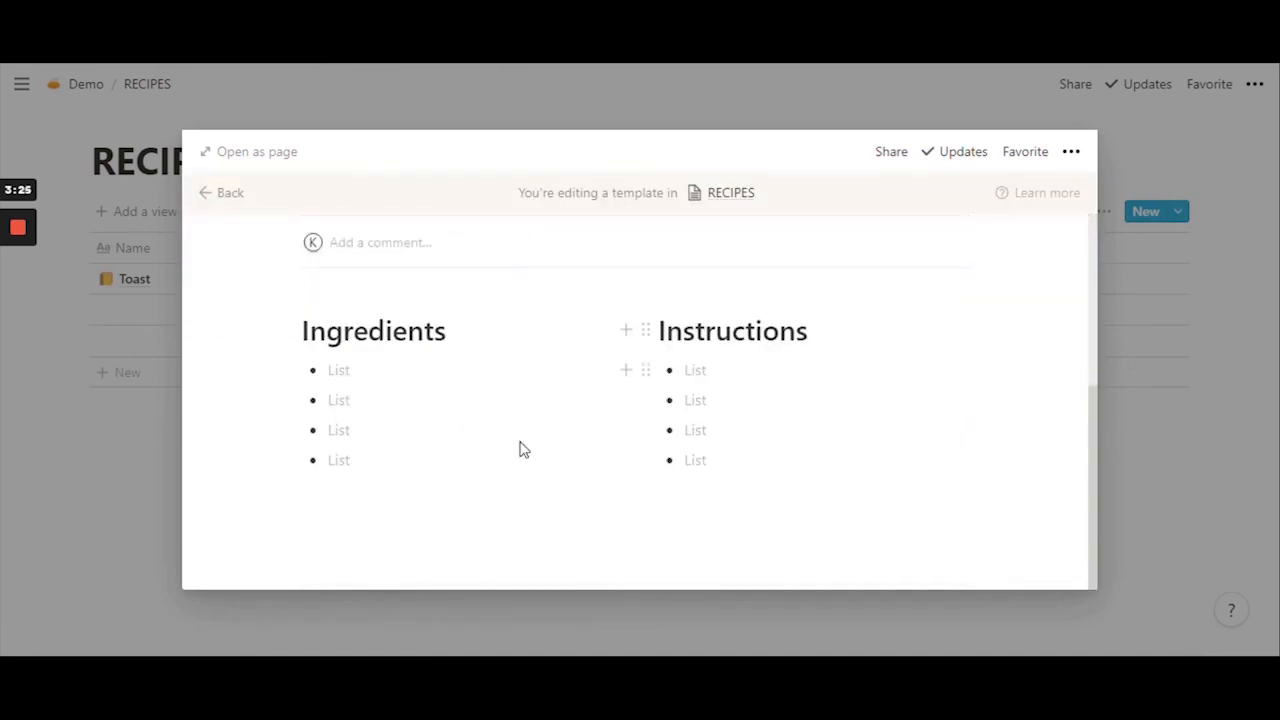
click(142, 256)
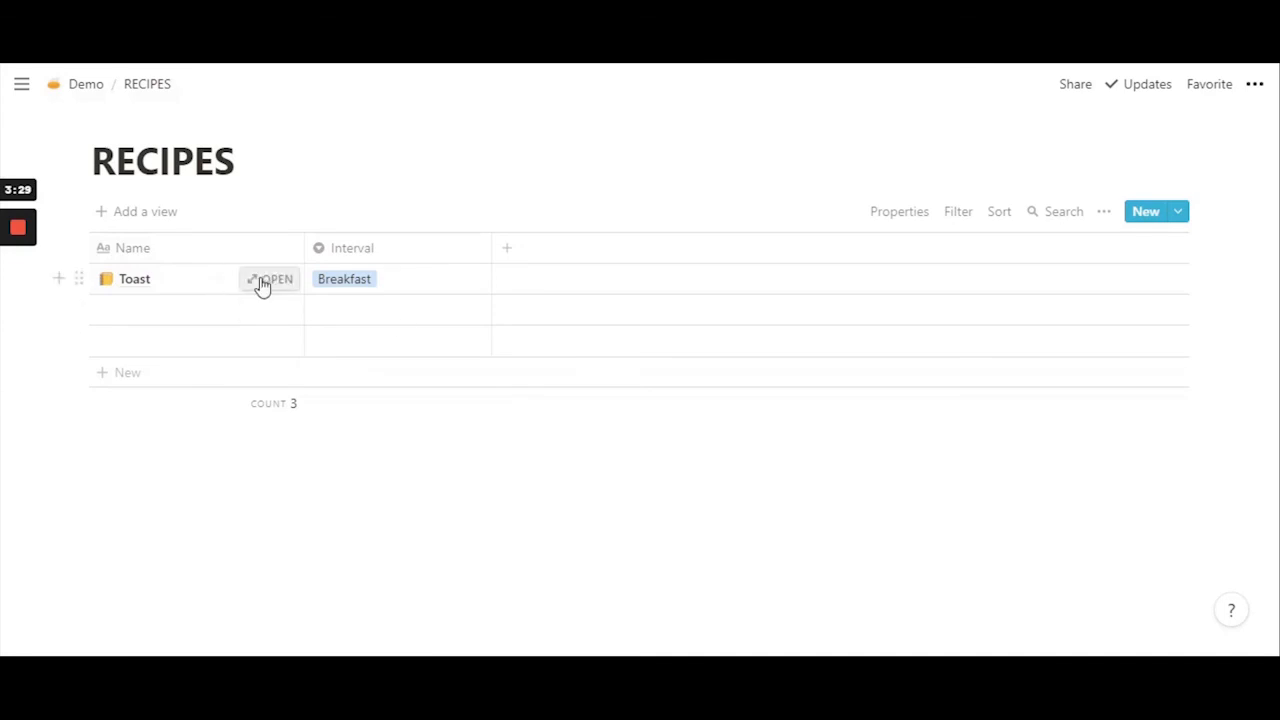
Open the Toast entry as a full page and review its cover, ingredients and instructions.
click(294, 281)
click(257, 152)
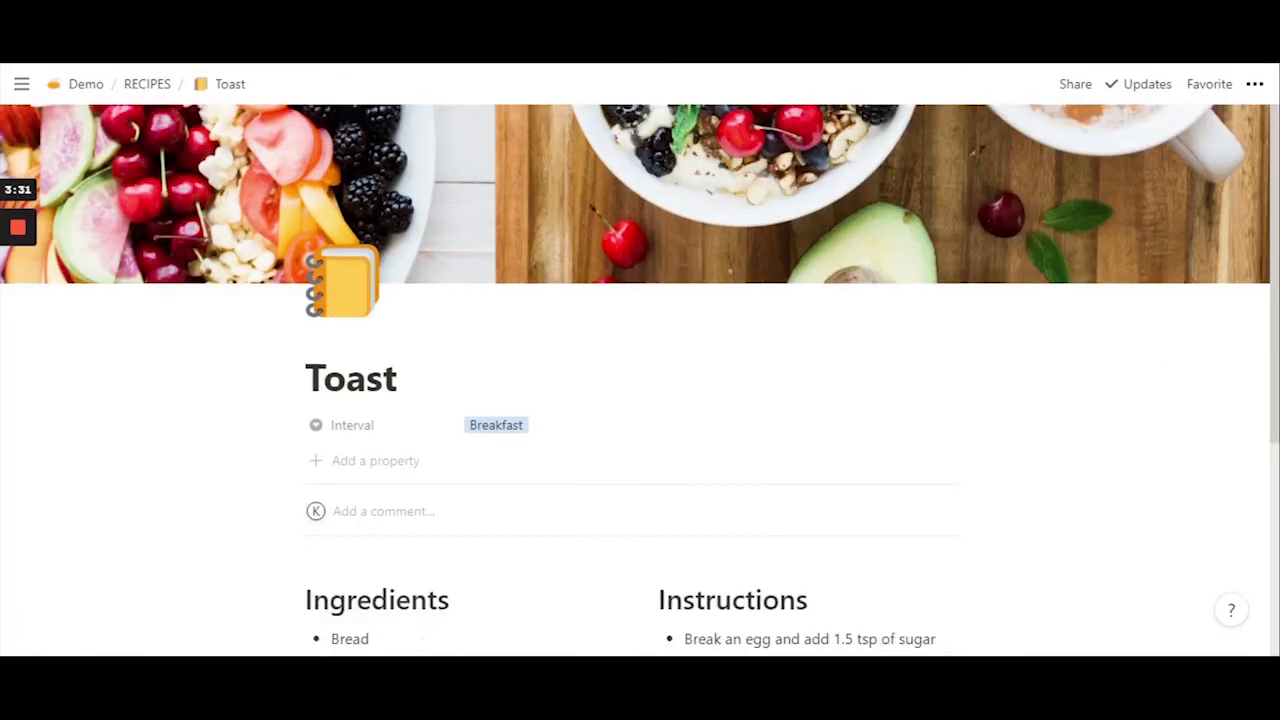
scroll(640, 400, down, 4)
scroll(636, 430, up, 3)
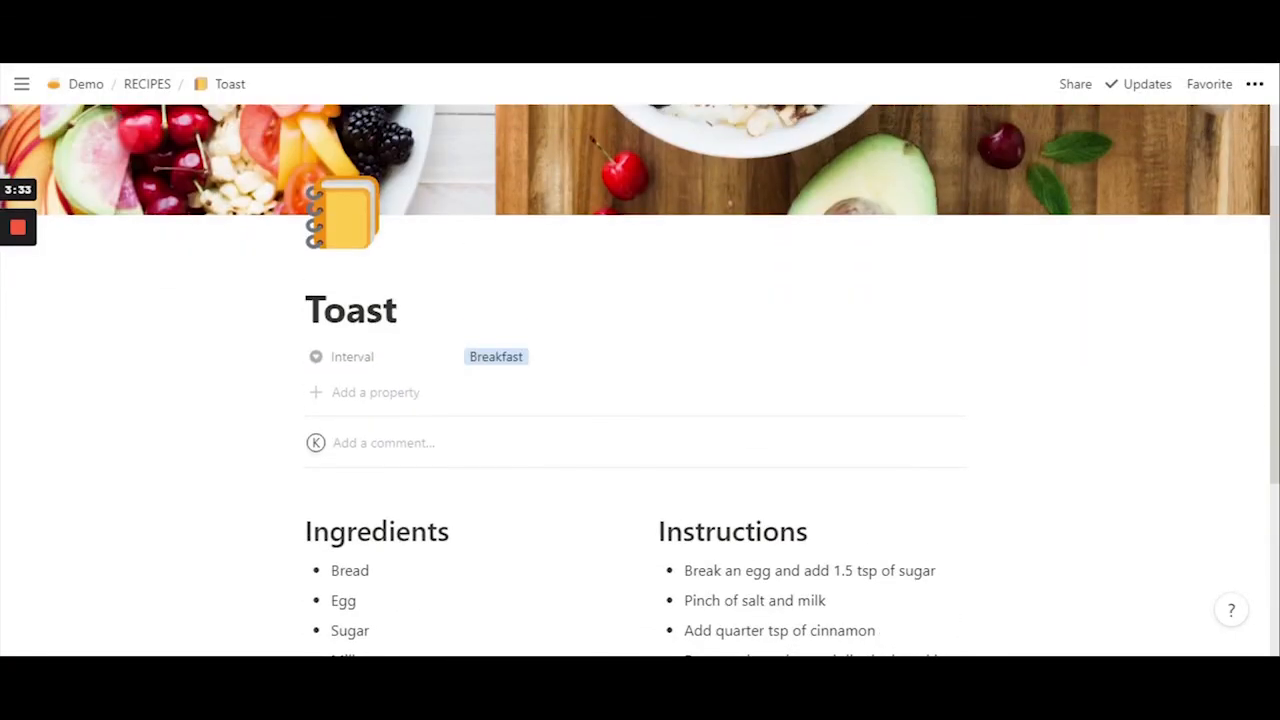
scroll(640, 400, up, 1)
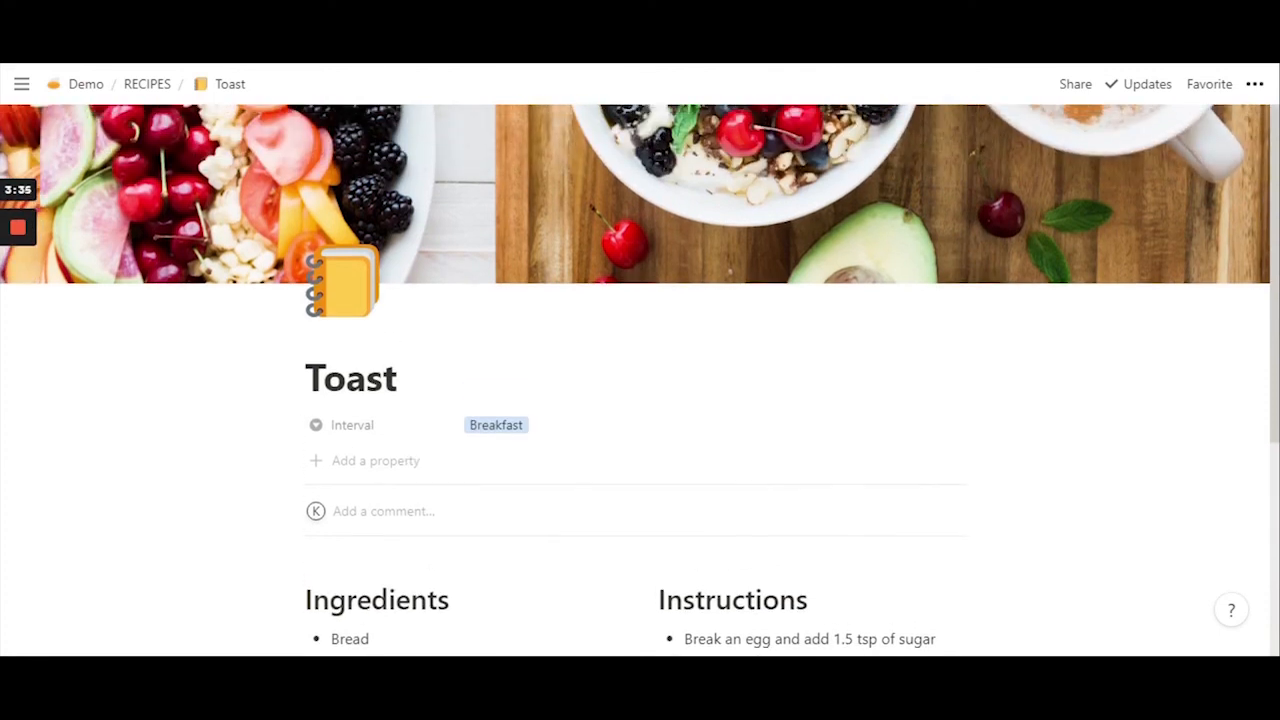